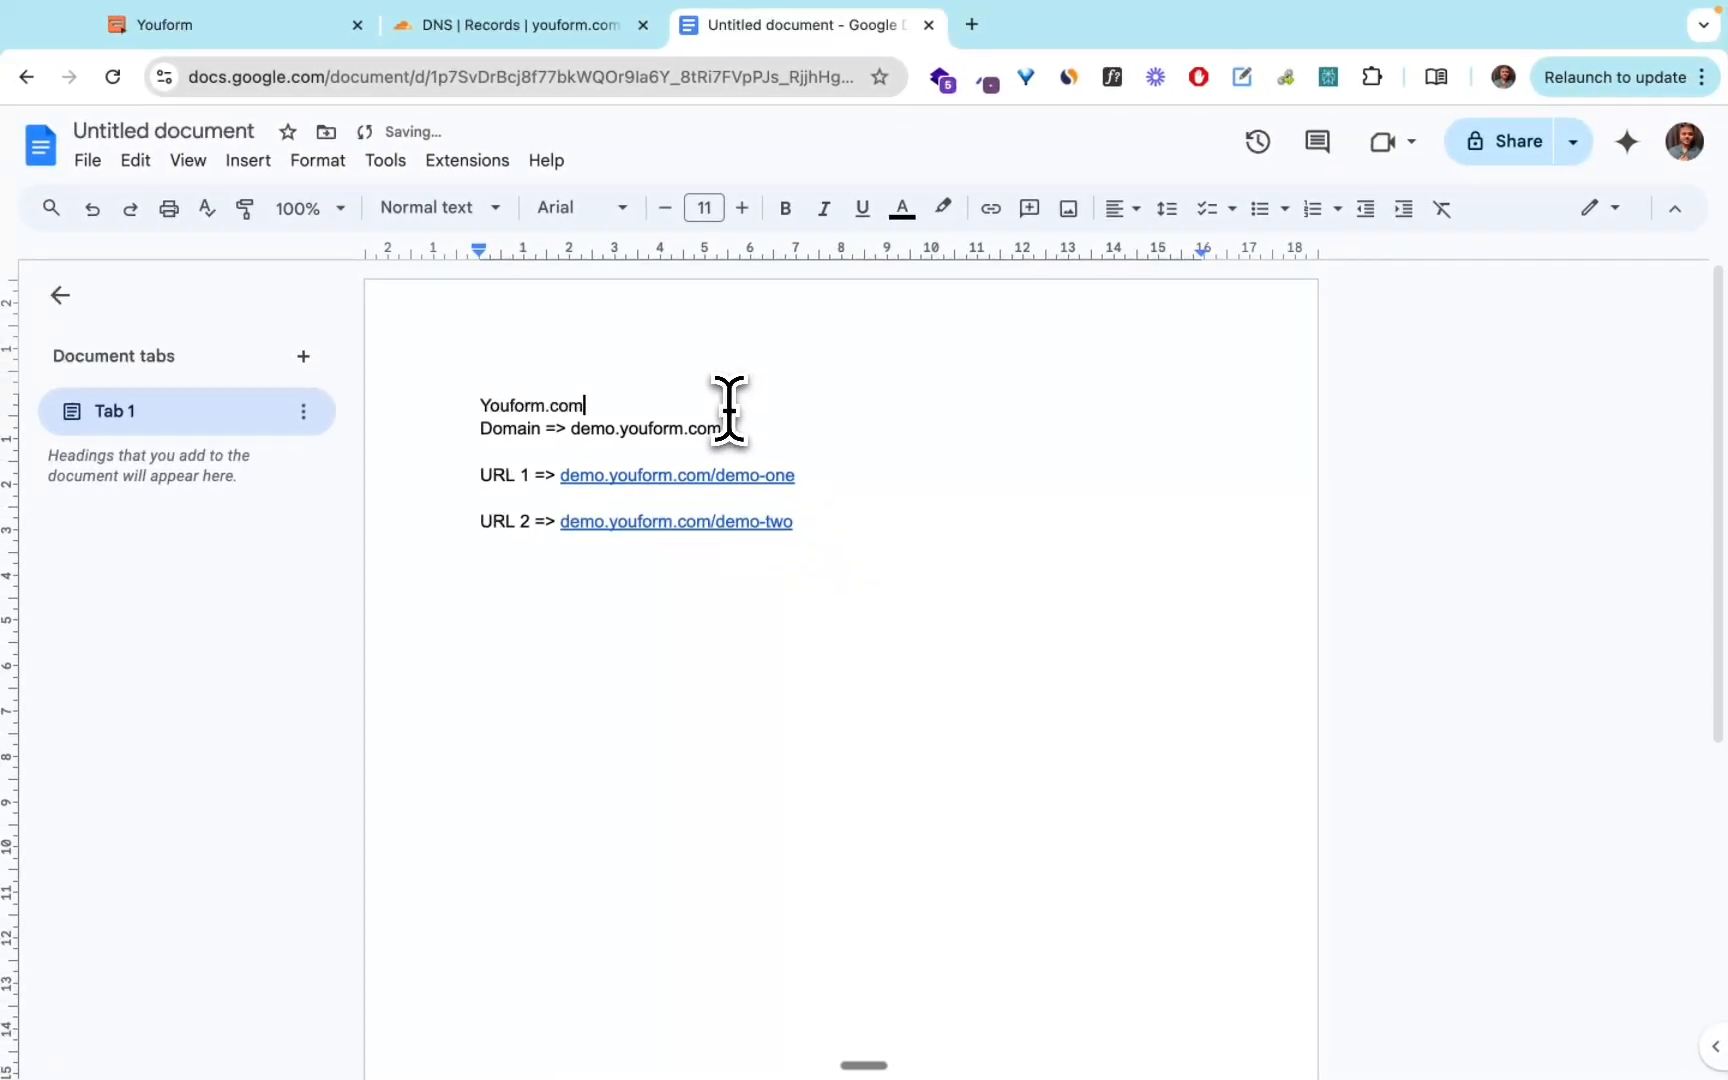
Add "youform.com => youform's form" as the document's first line, followed by an empty line.
key("super+shift+Left")
key("Left")
key("Right")
key("Return")
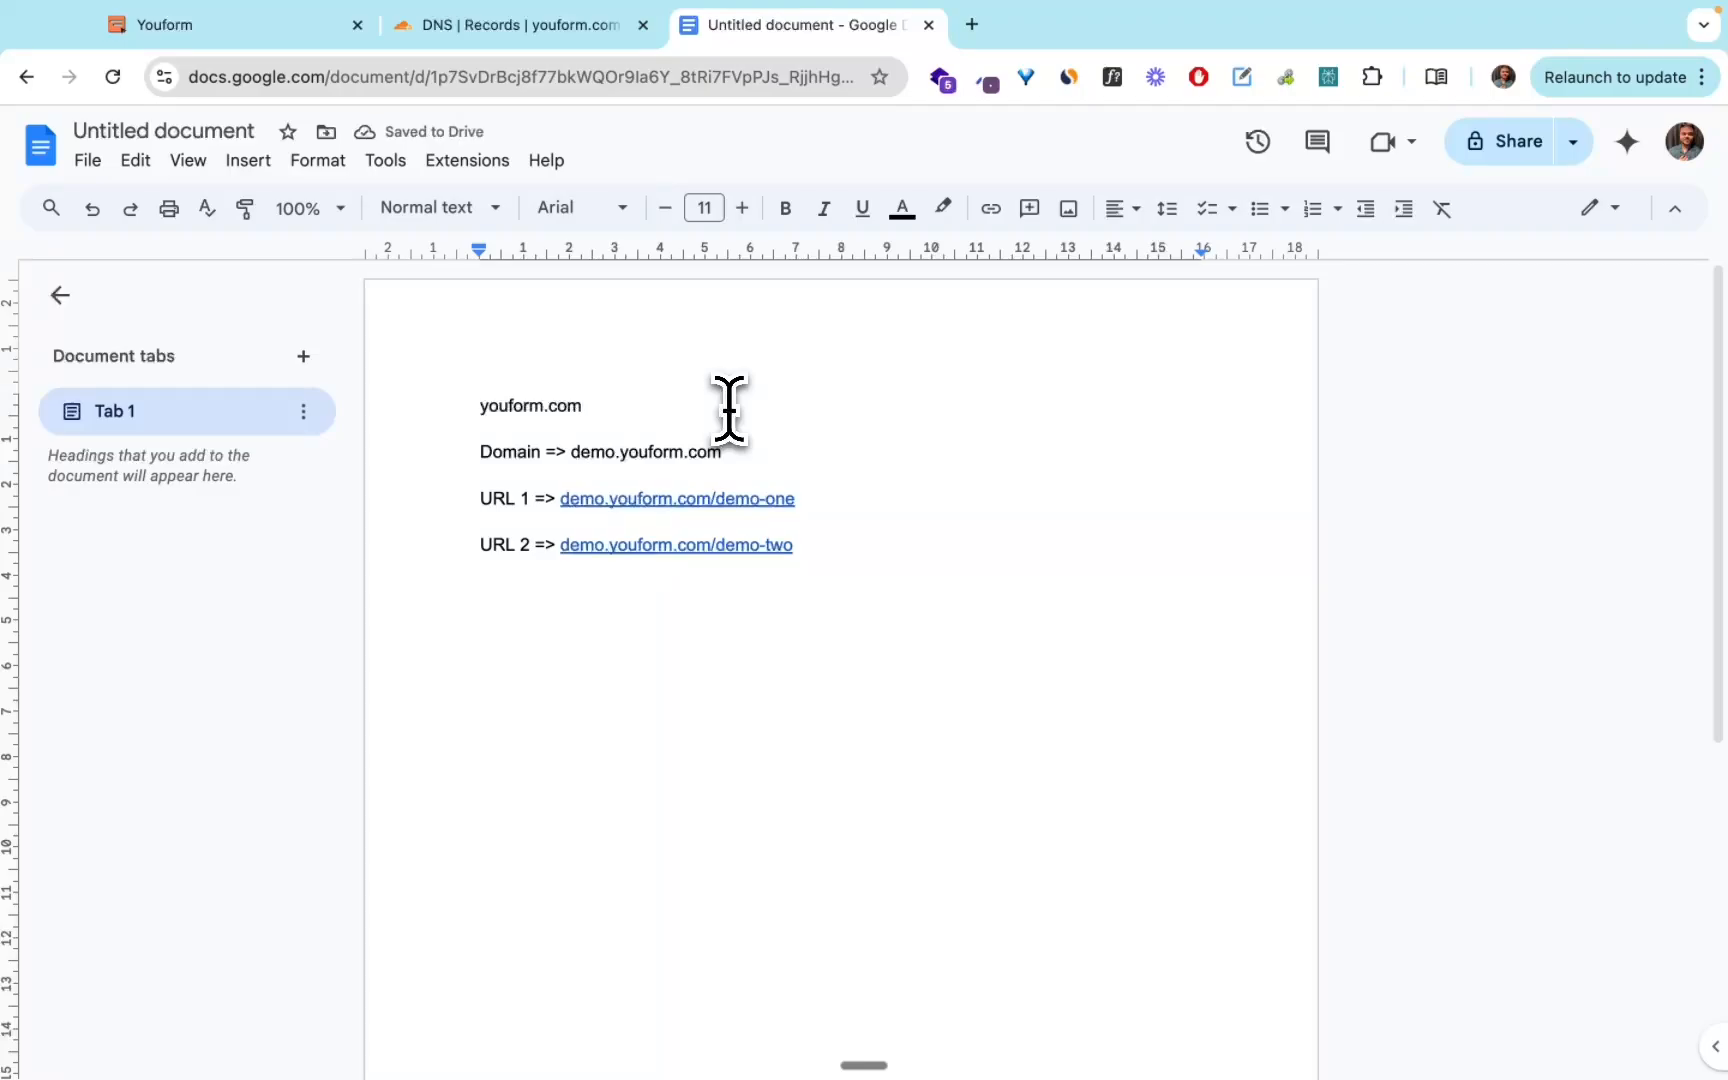
key("super+shift+Left")
key("Right")
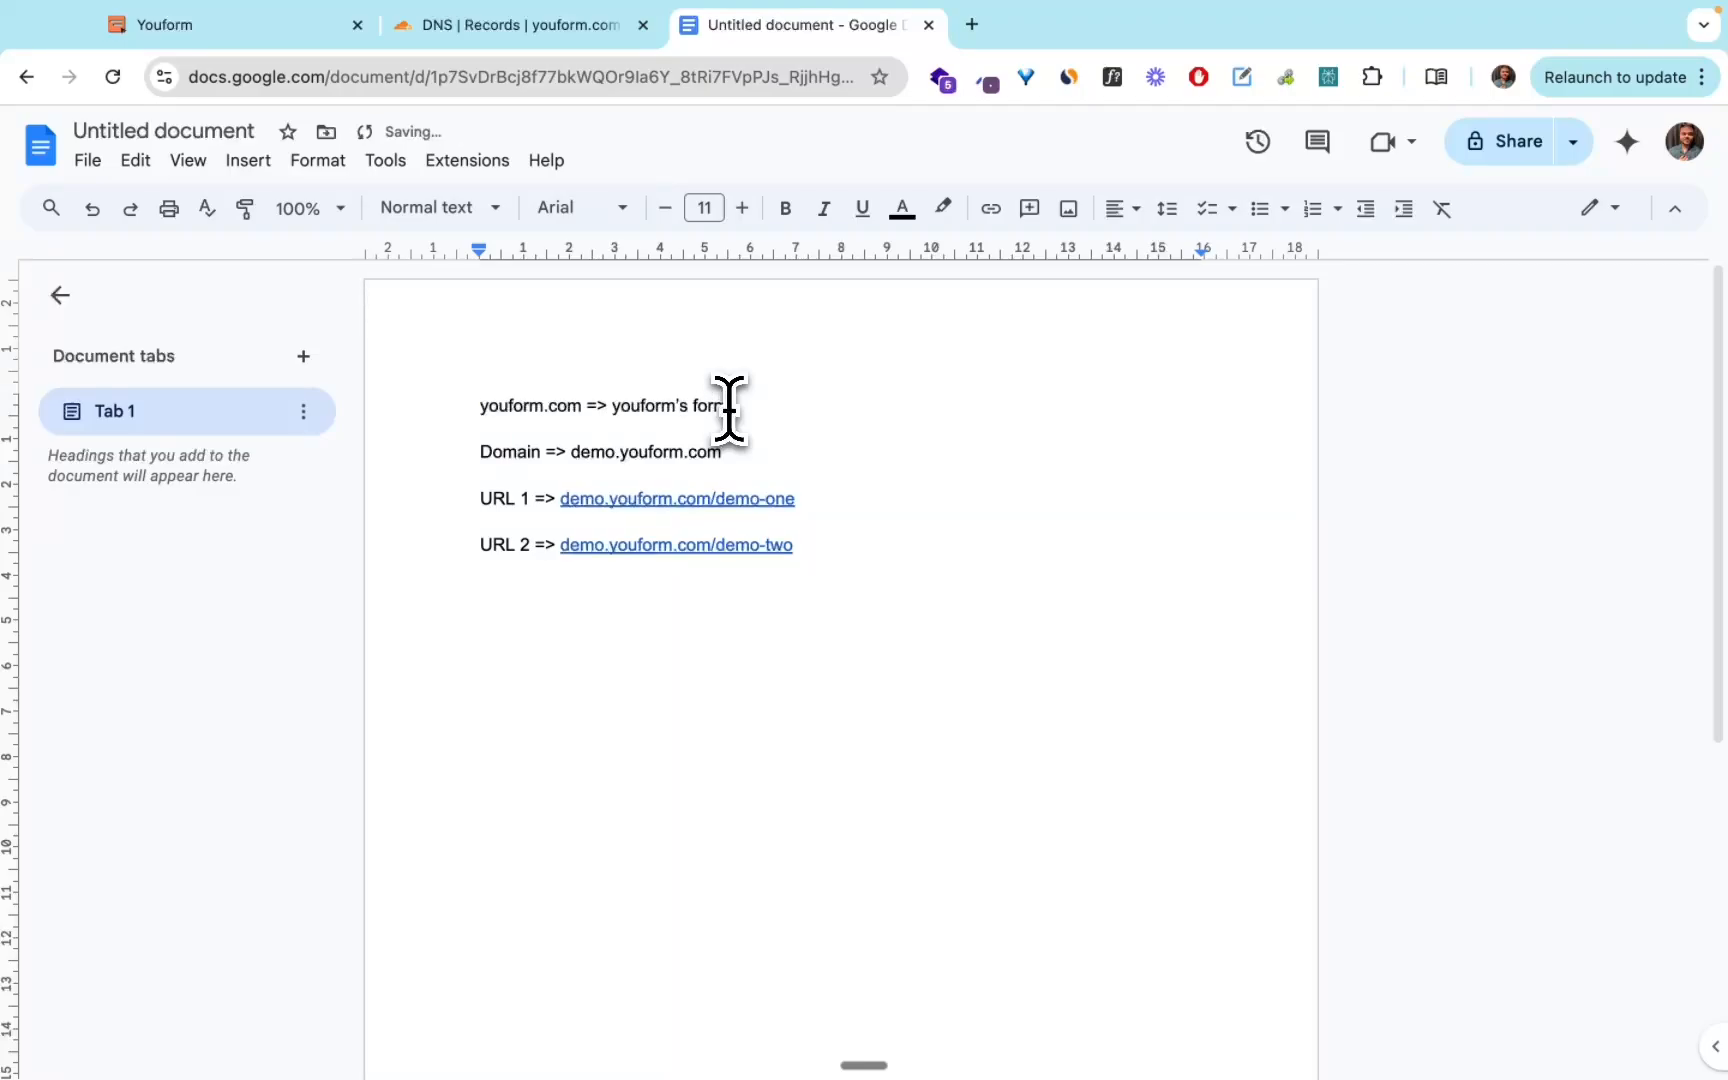
Copy youform.com from the first line and open it in a new browser tab.
key("super+shift+Left")
key("super+c")
key("Left")
key("alt+shift+Right")
key("alt+shift+Right")
key("alt+shift+Right")
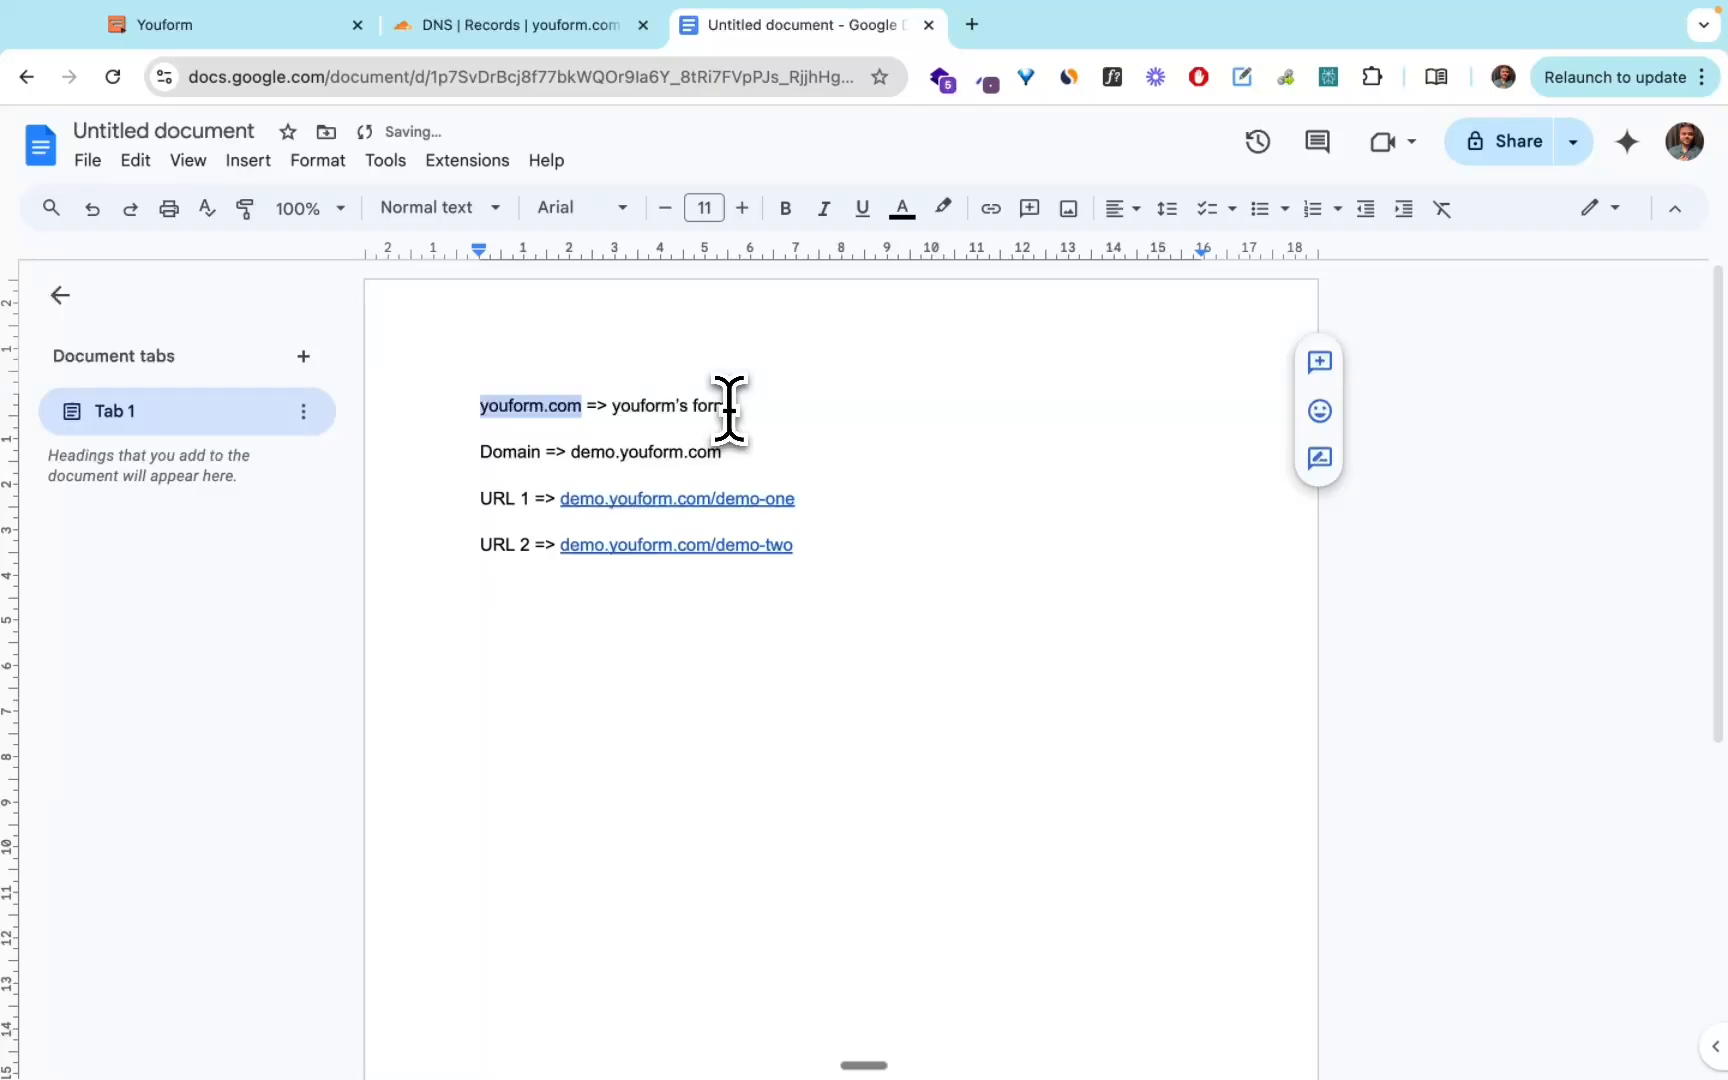
key("super+t")
key("super+v")
key("Return")
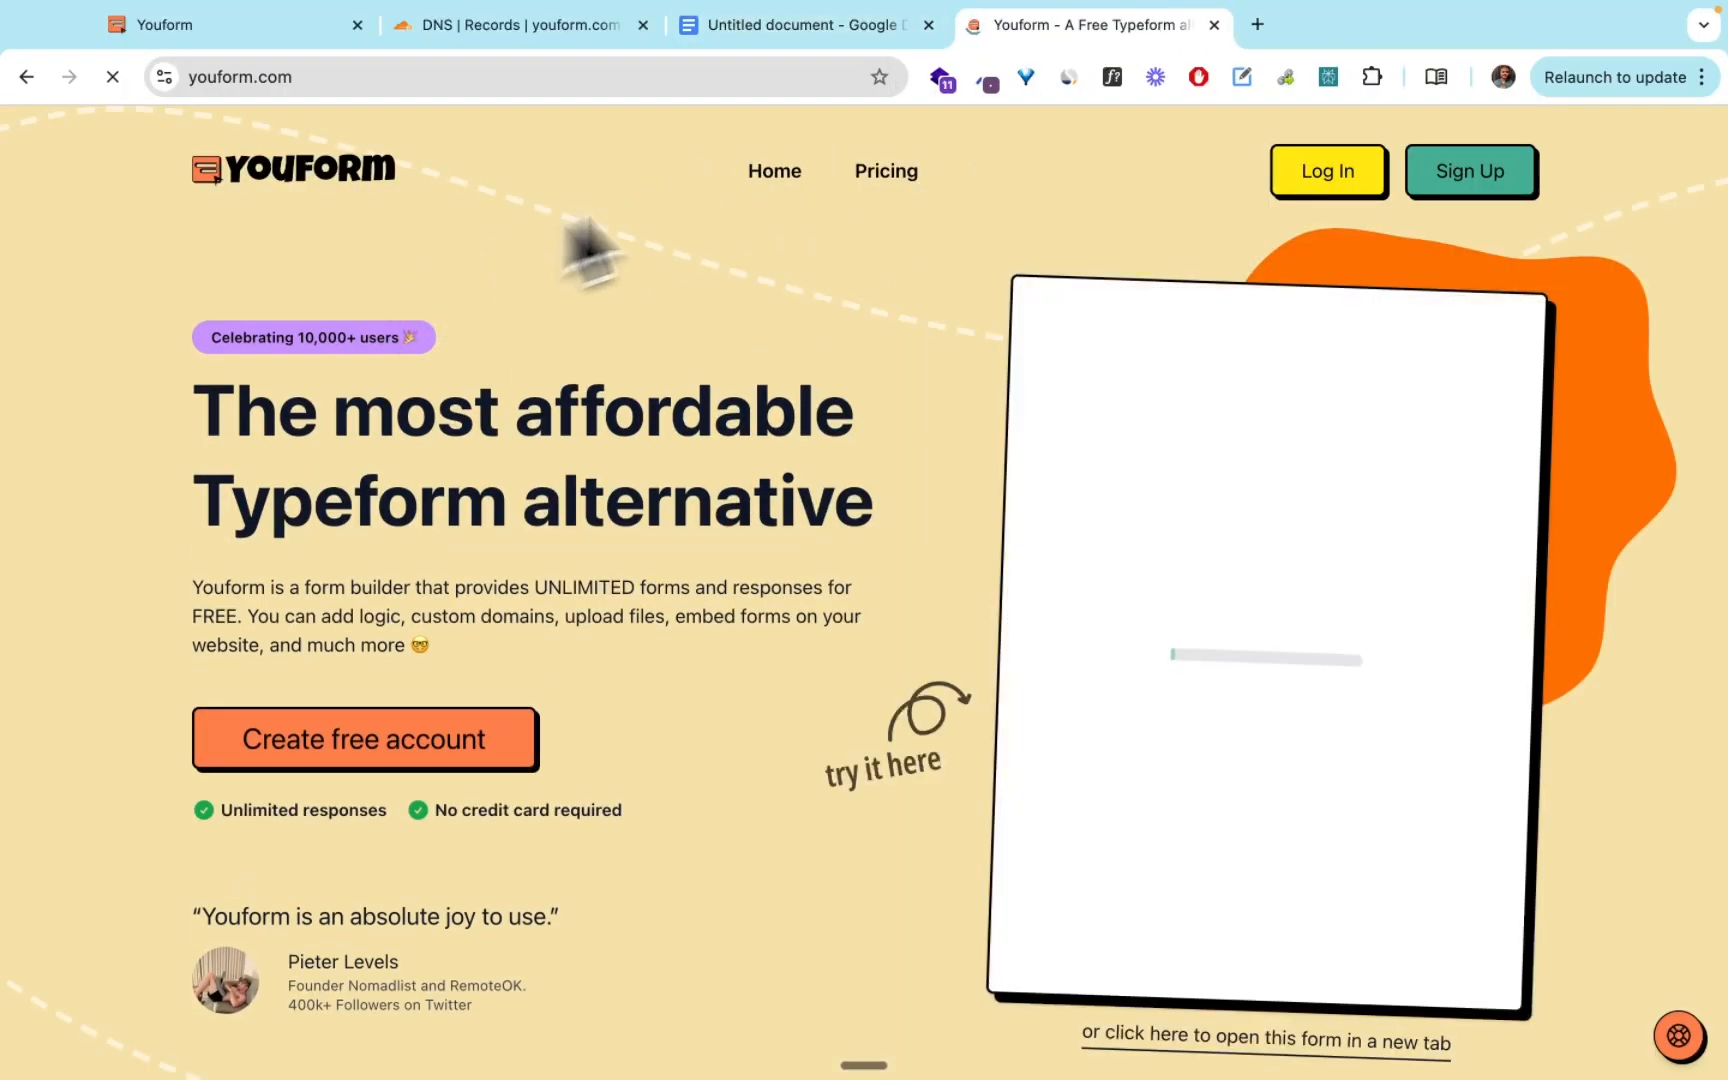
Return to the document and change the Domain label to "Sub Domain".
left_click(805, 28)
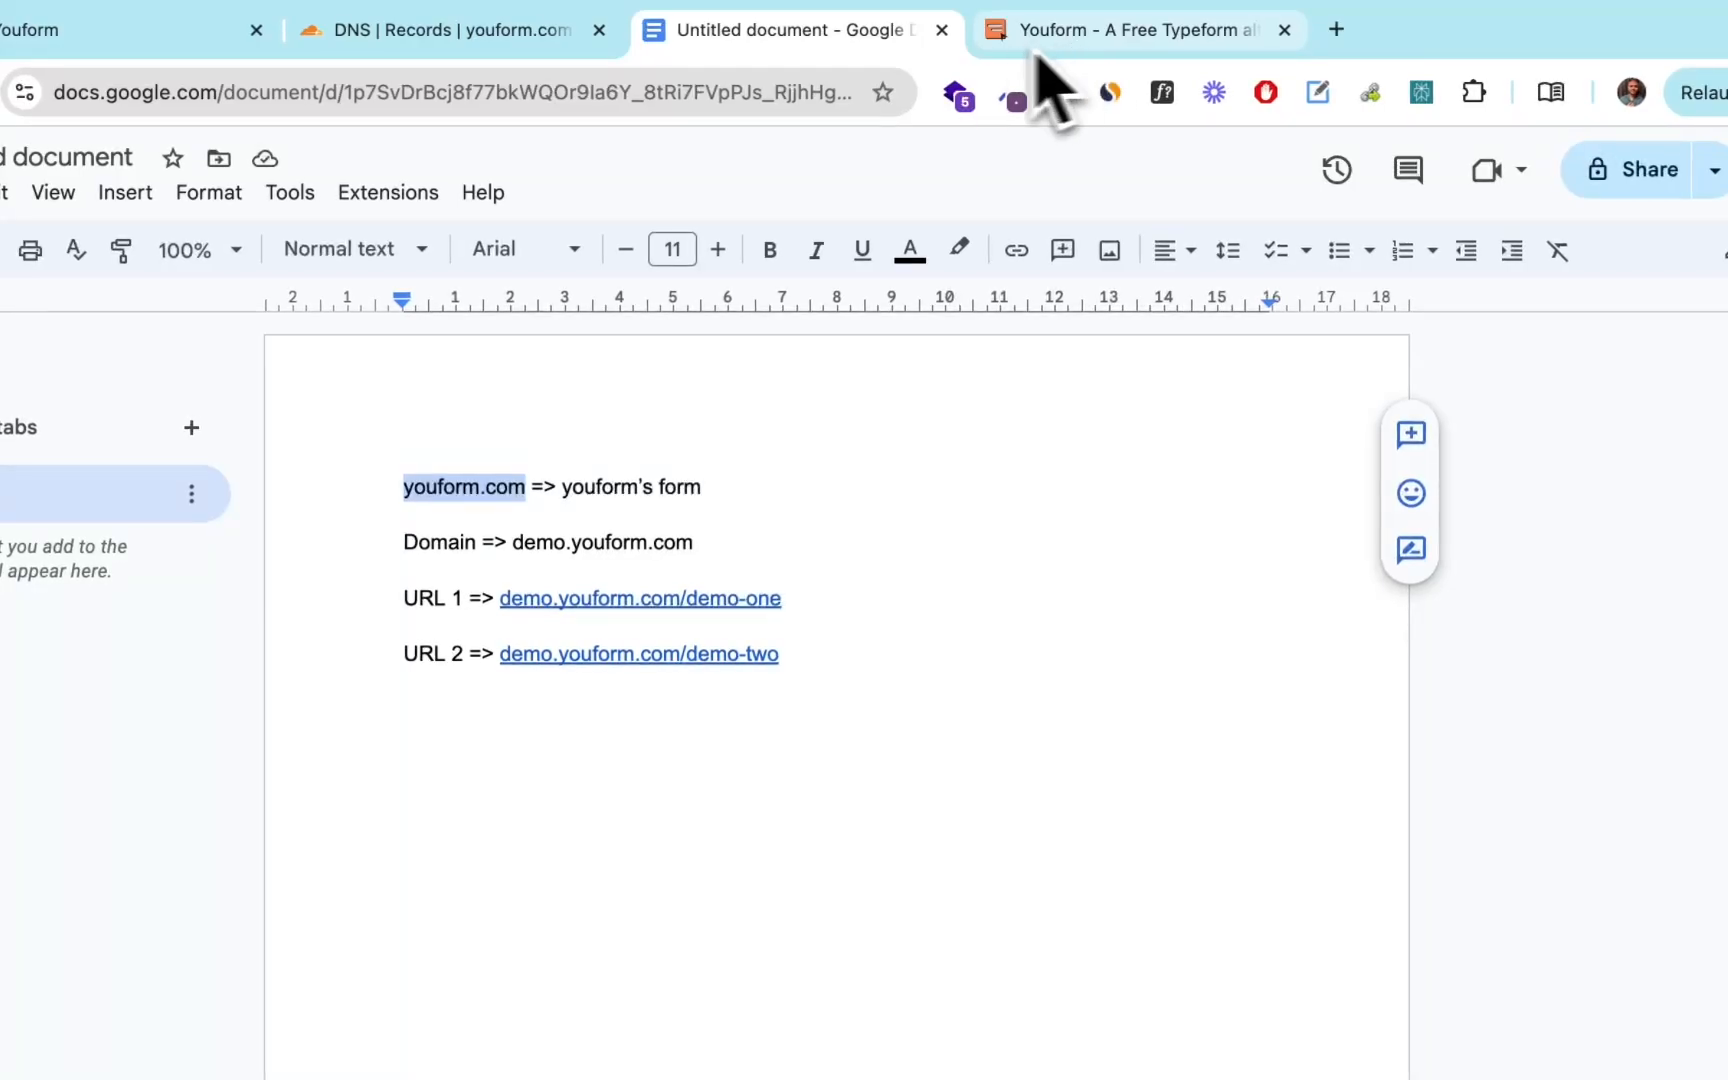
left_click(720, 491)
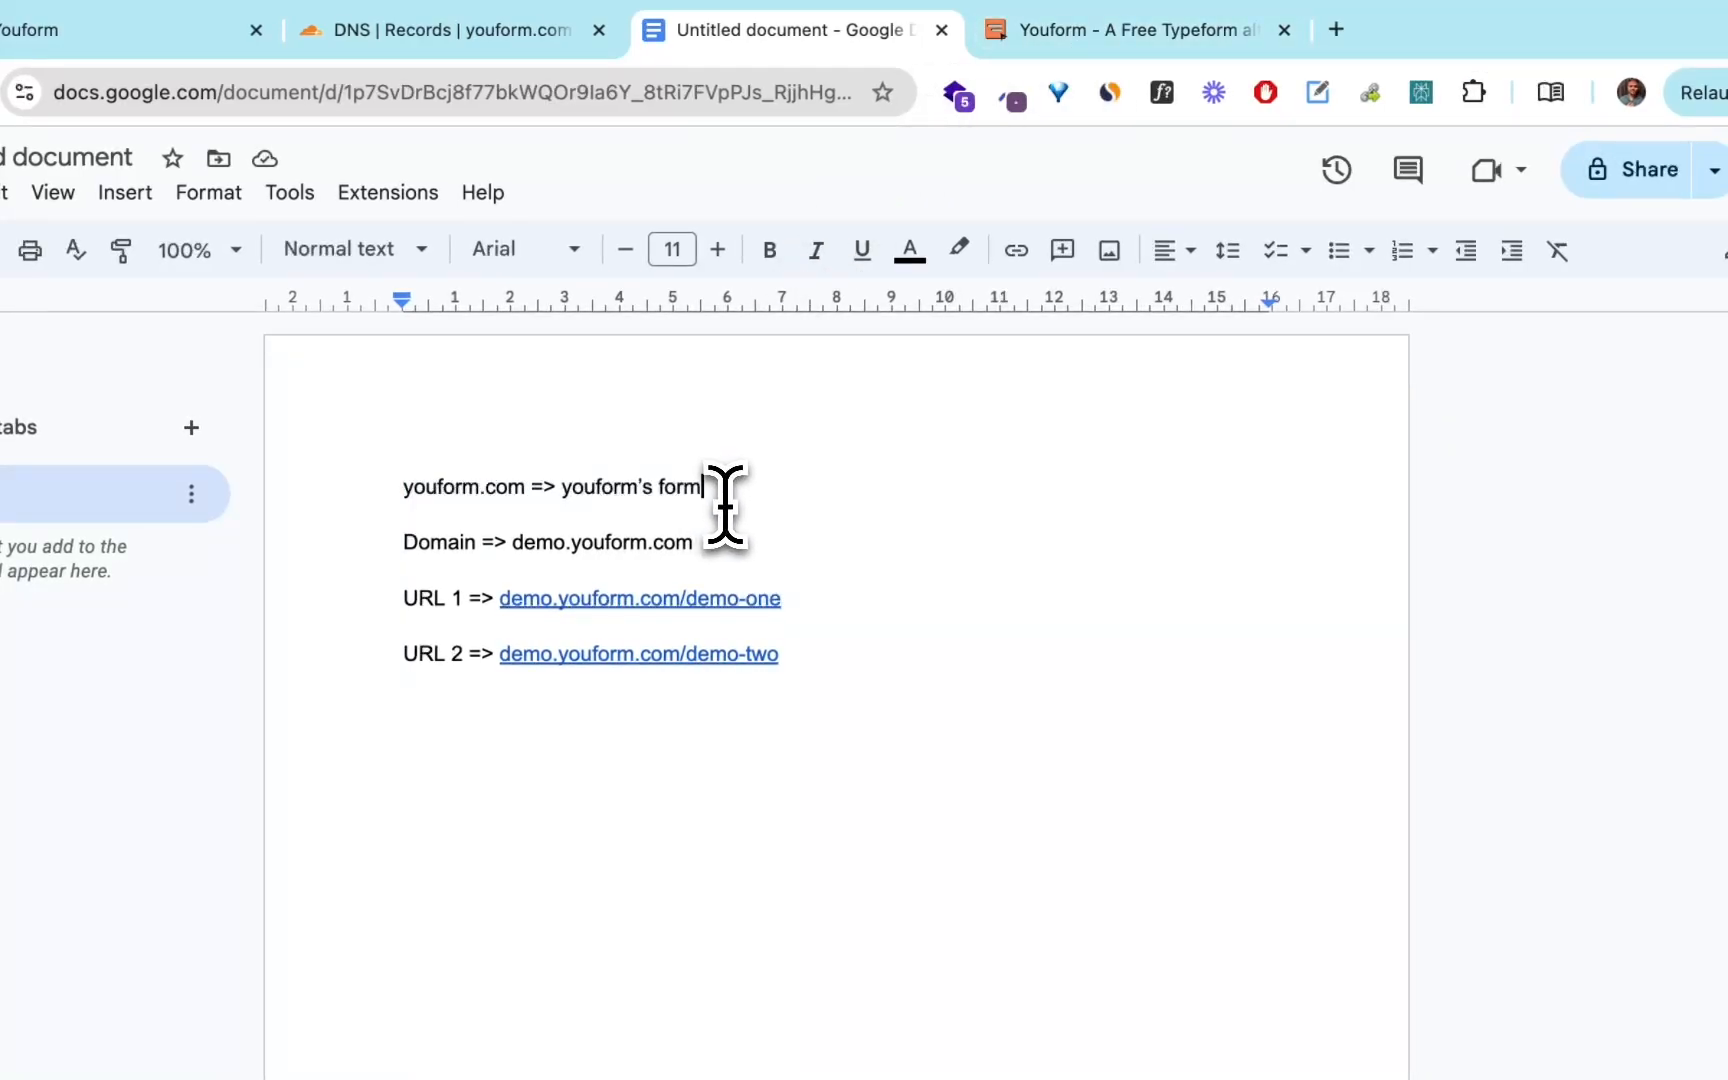
key("super+Left")
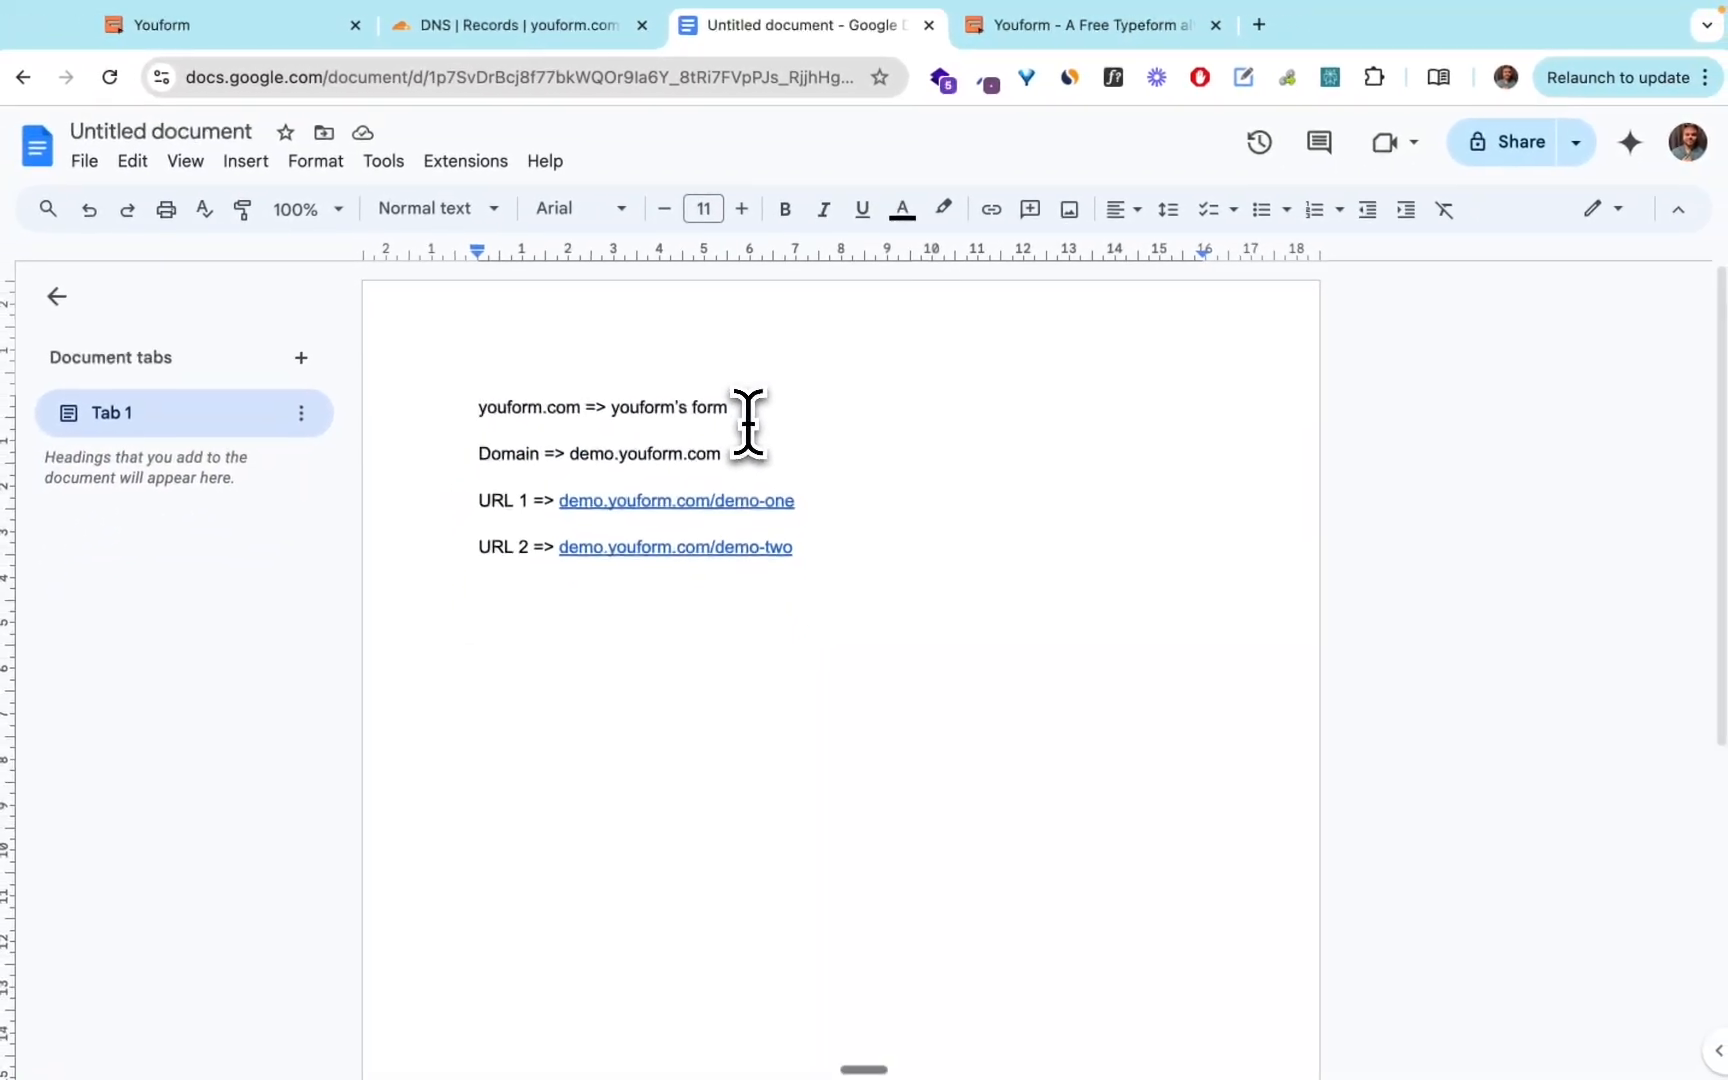
type("Subdo")
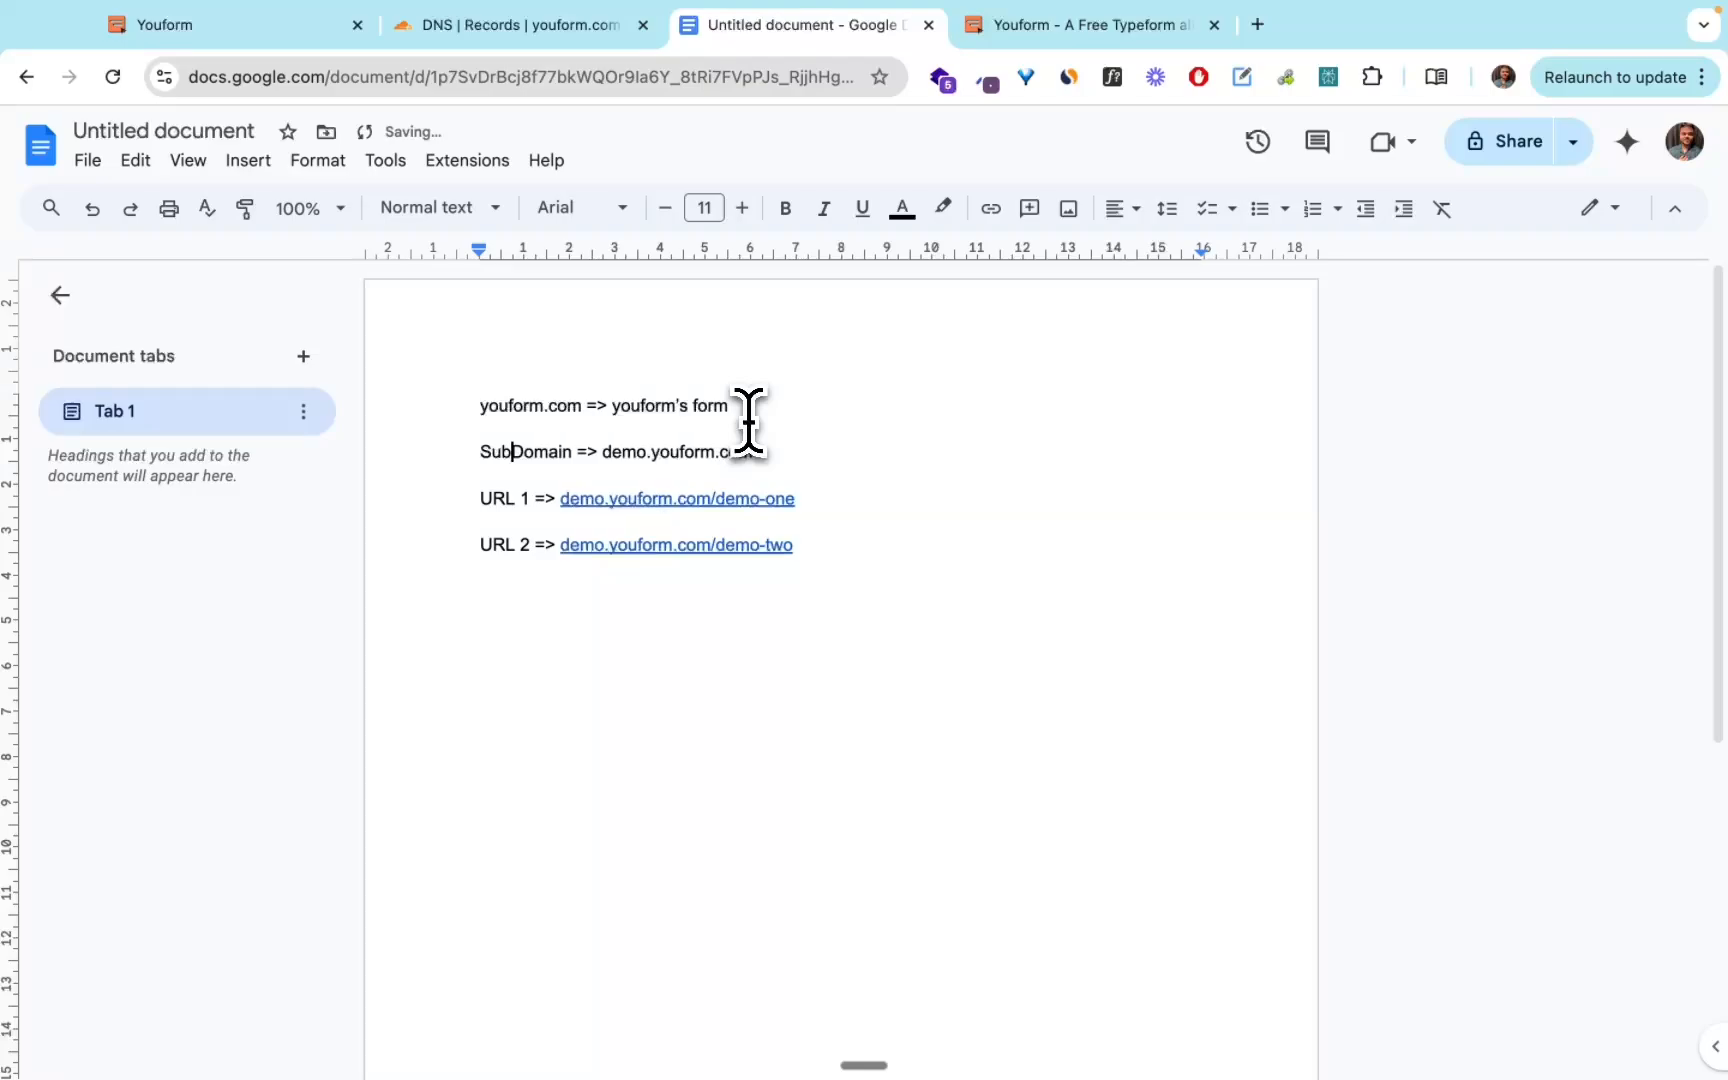
key("Left")
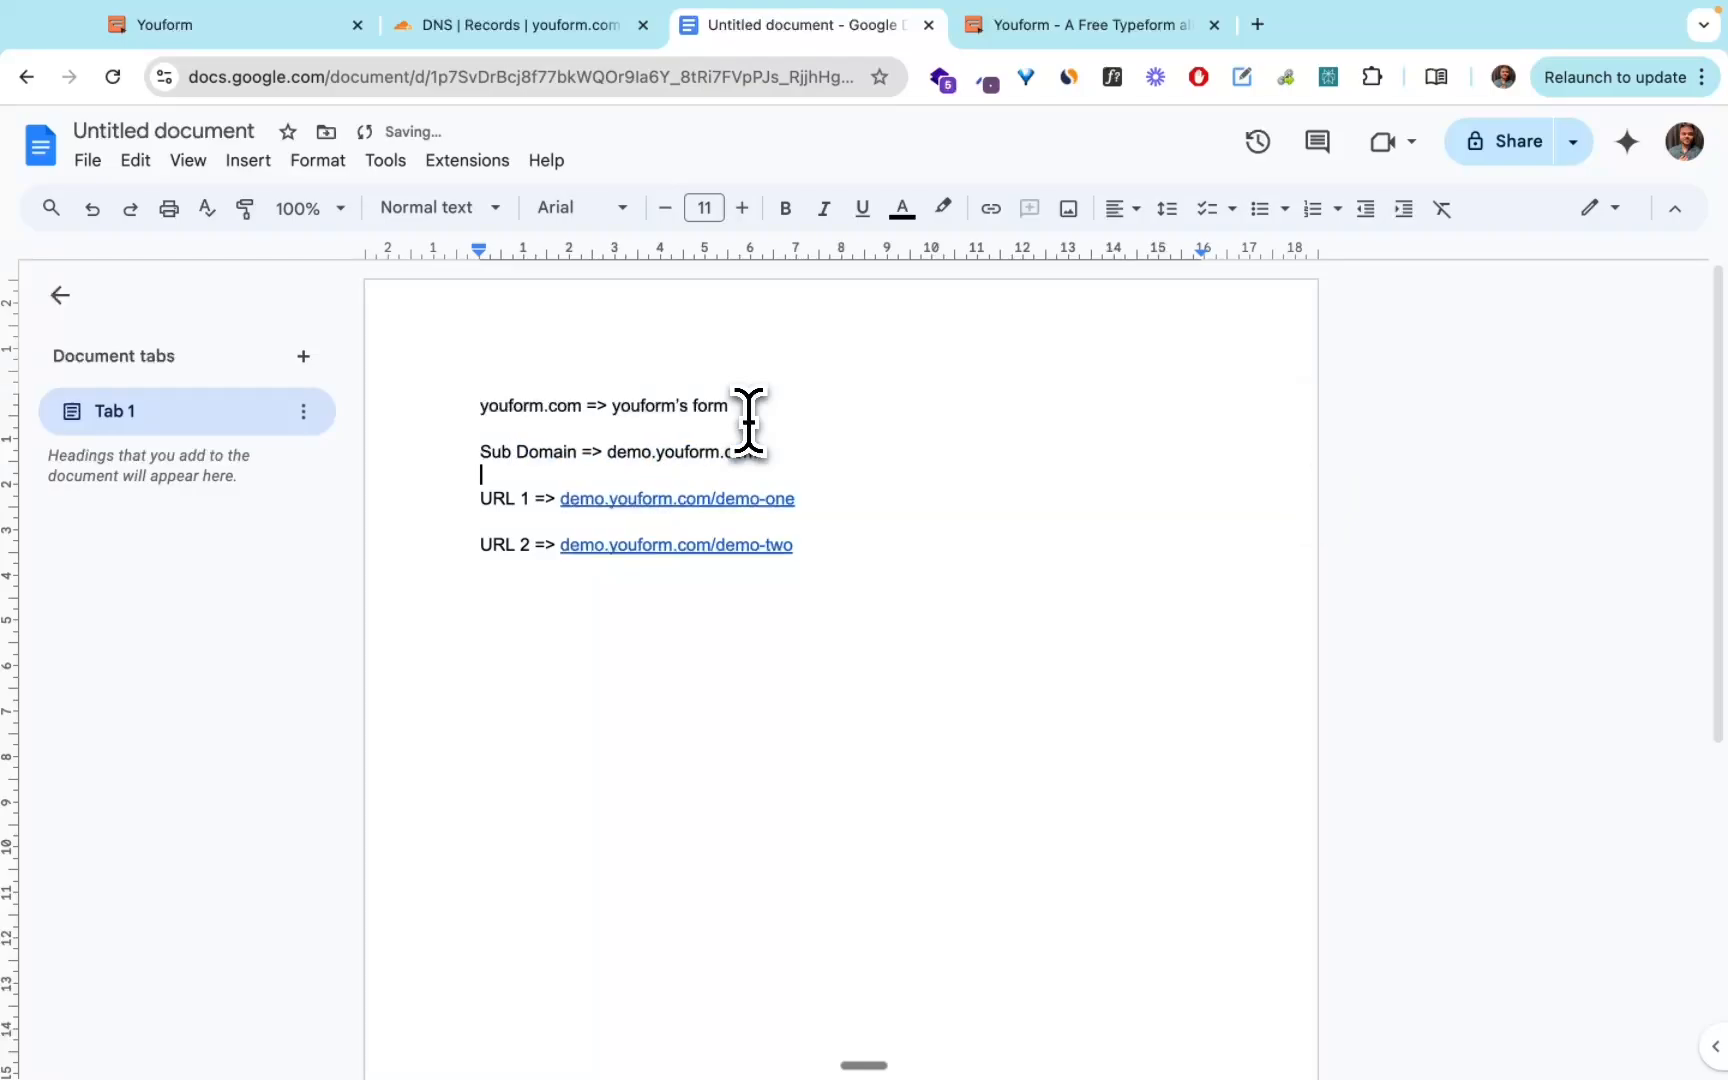
Add demo.youform.com on its own line below the Sub Domain entry.
key("Left")
key("alt+shift+Left")
key("Left")
key("shift+super+Right")
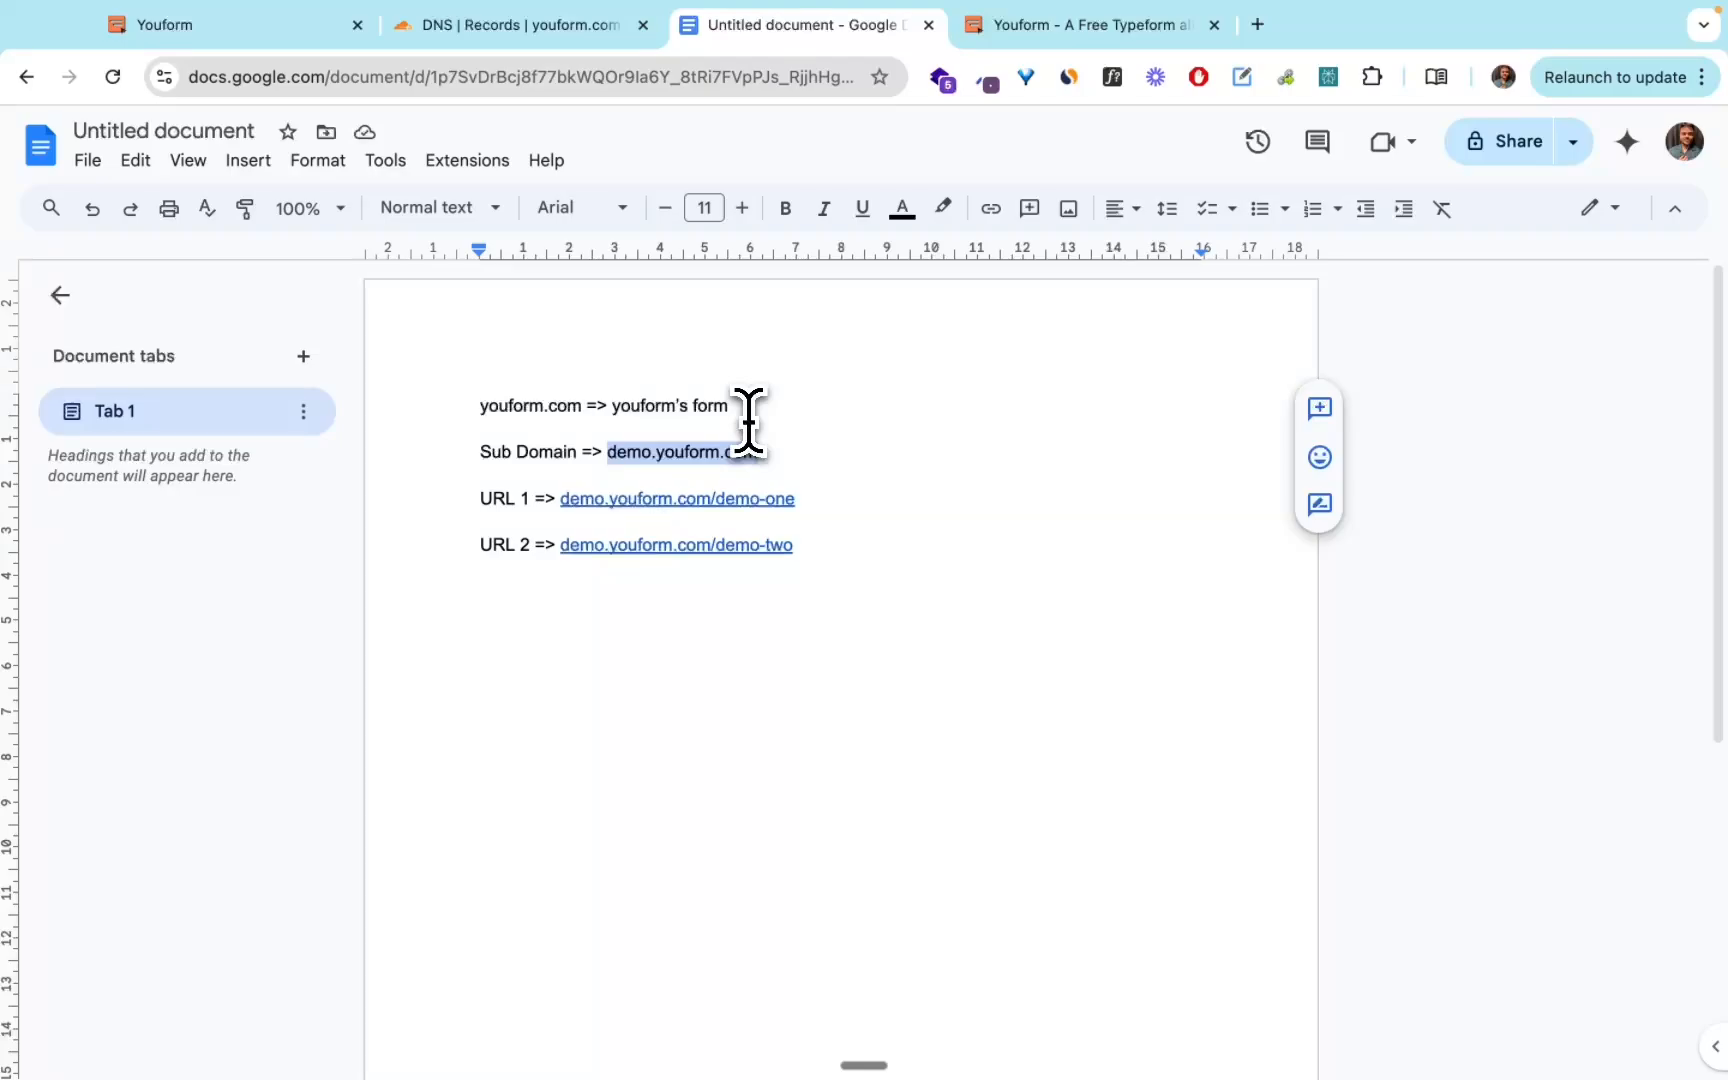
key("Right")
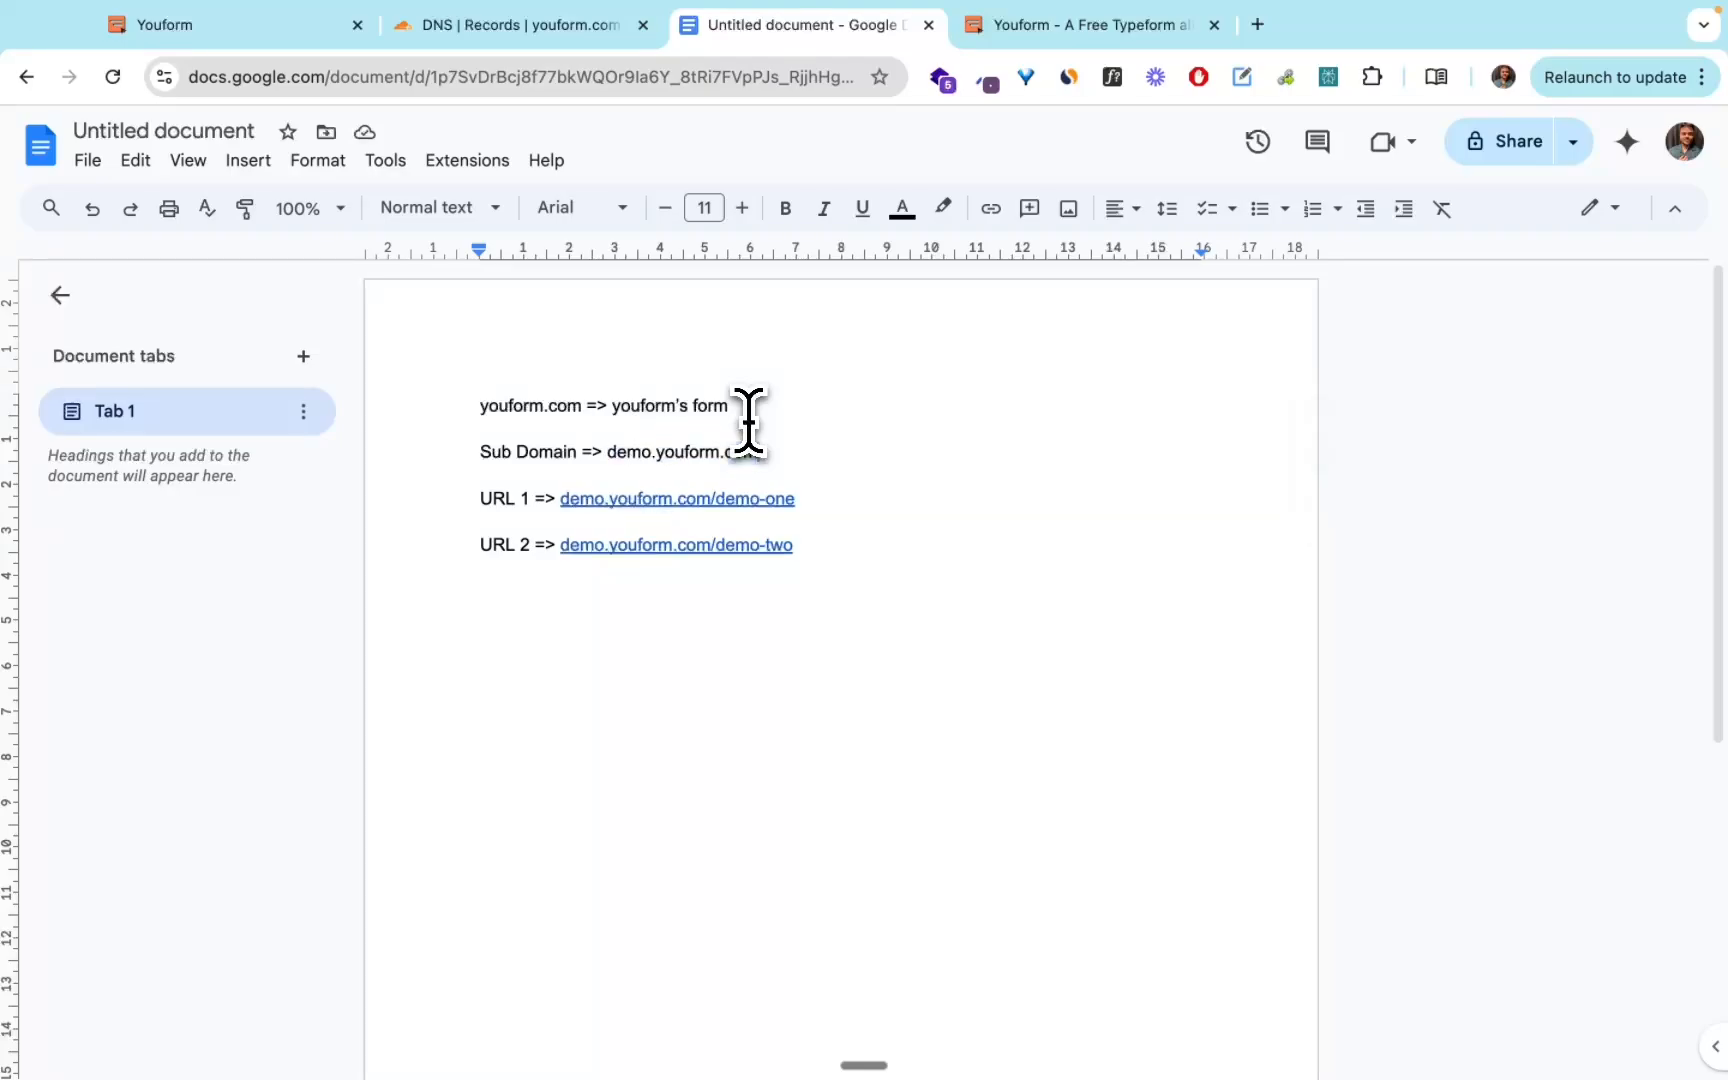
key("Return")
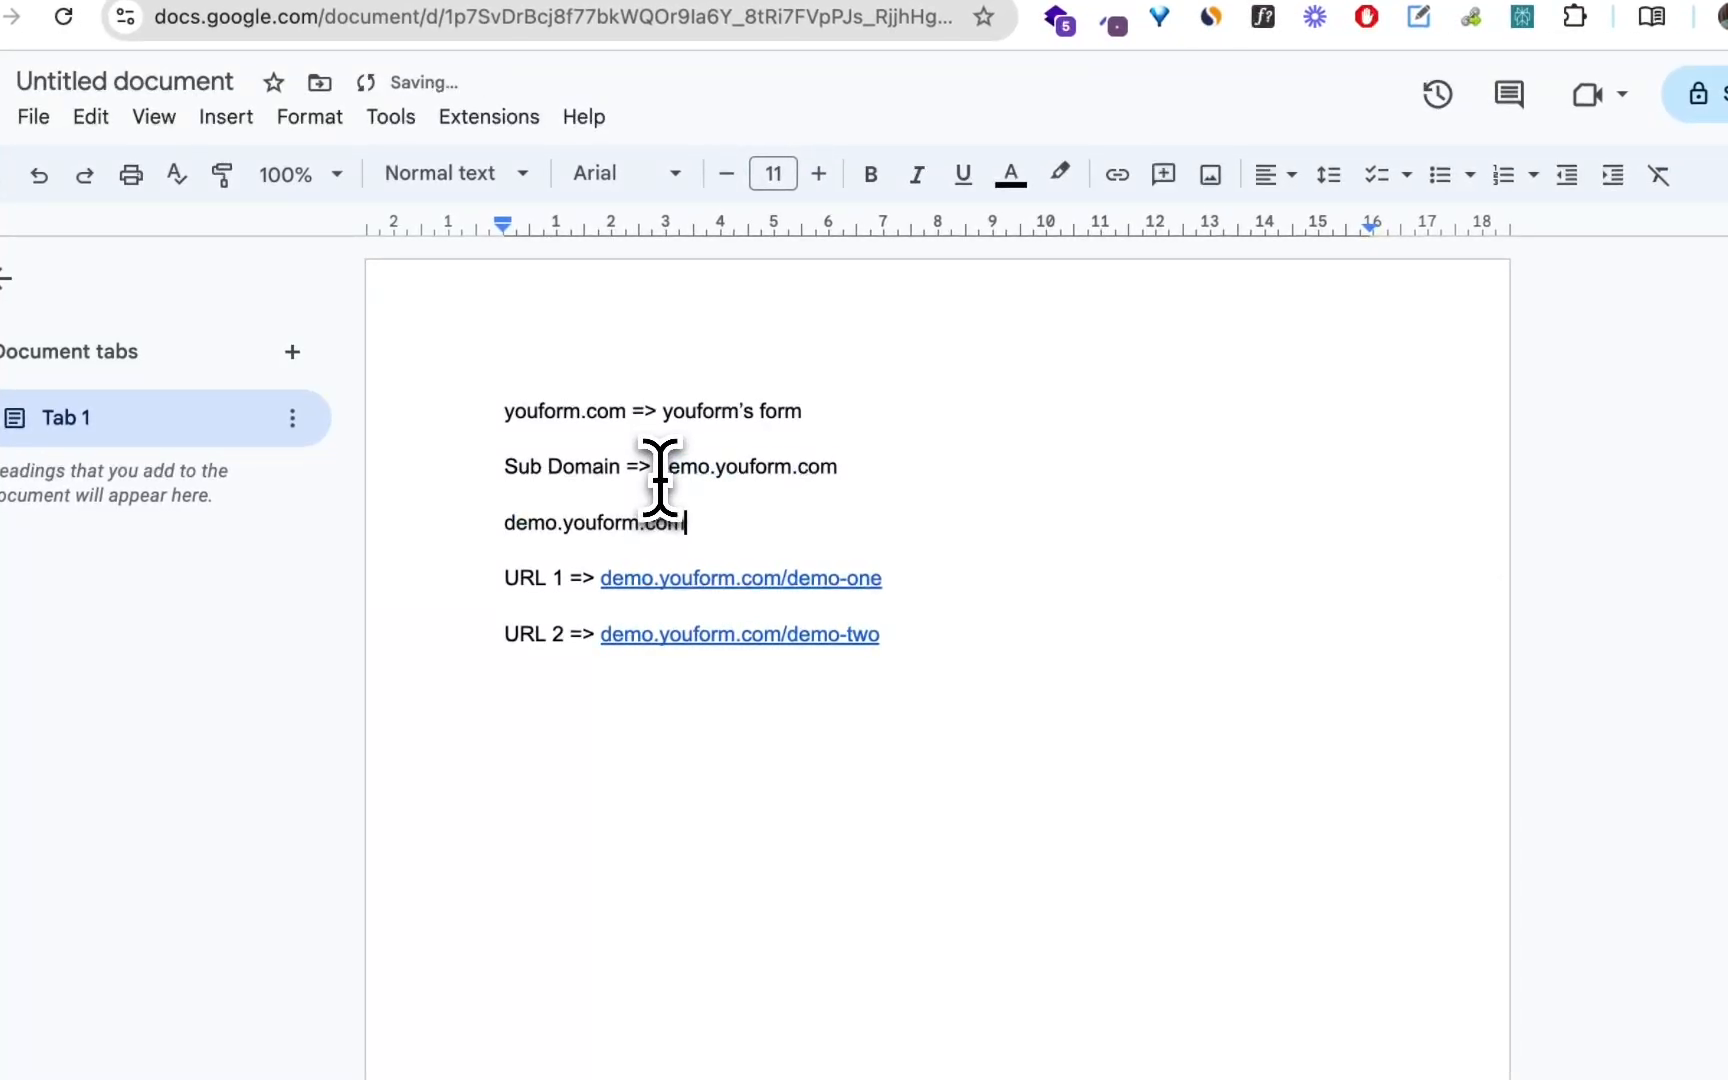
Prefix the URL 1 and URL 2 labels with "Form 1" and "Form 2".
key("Down")
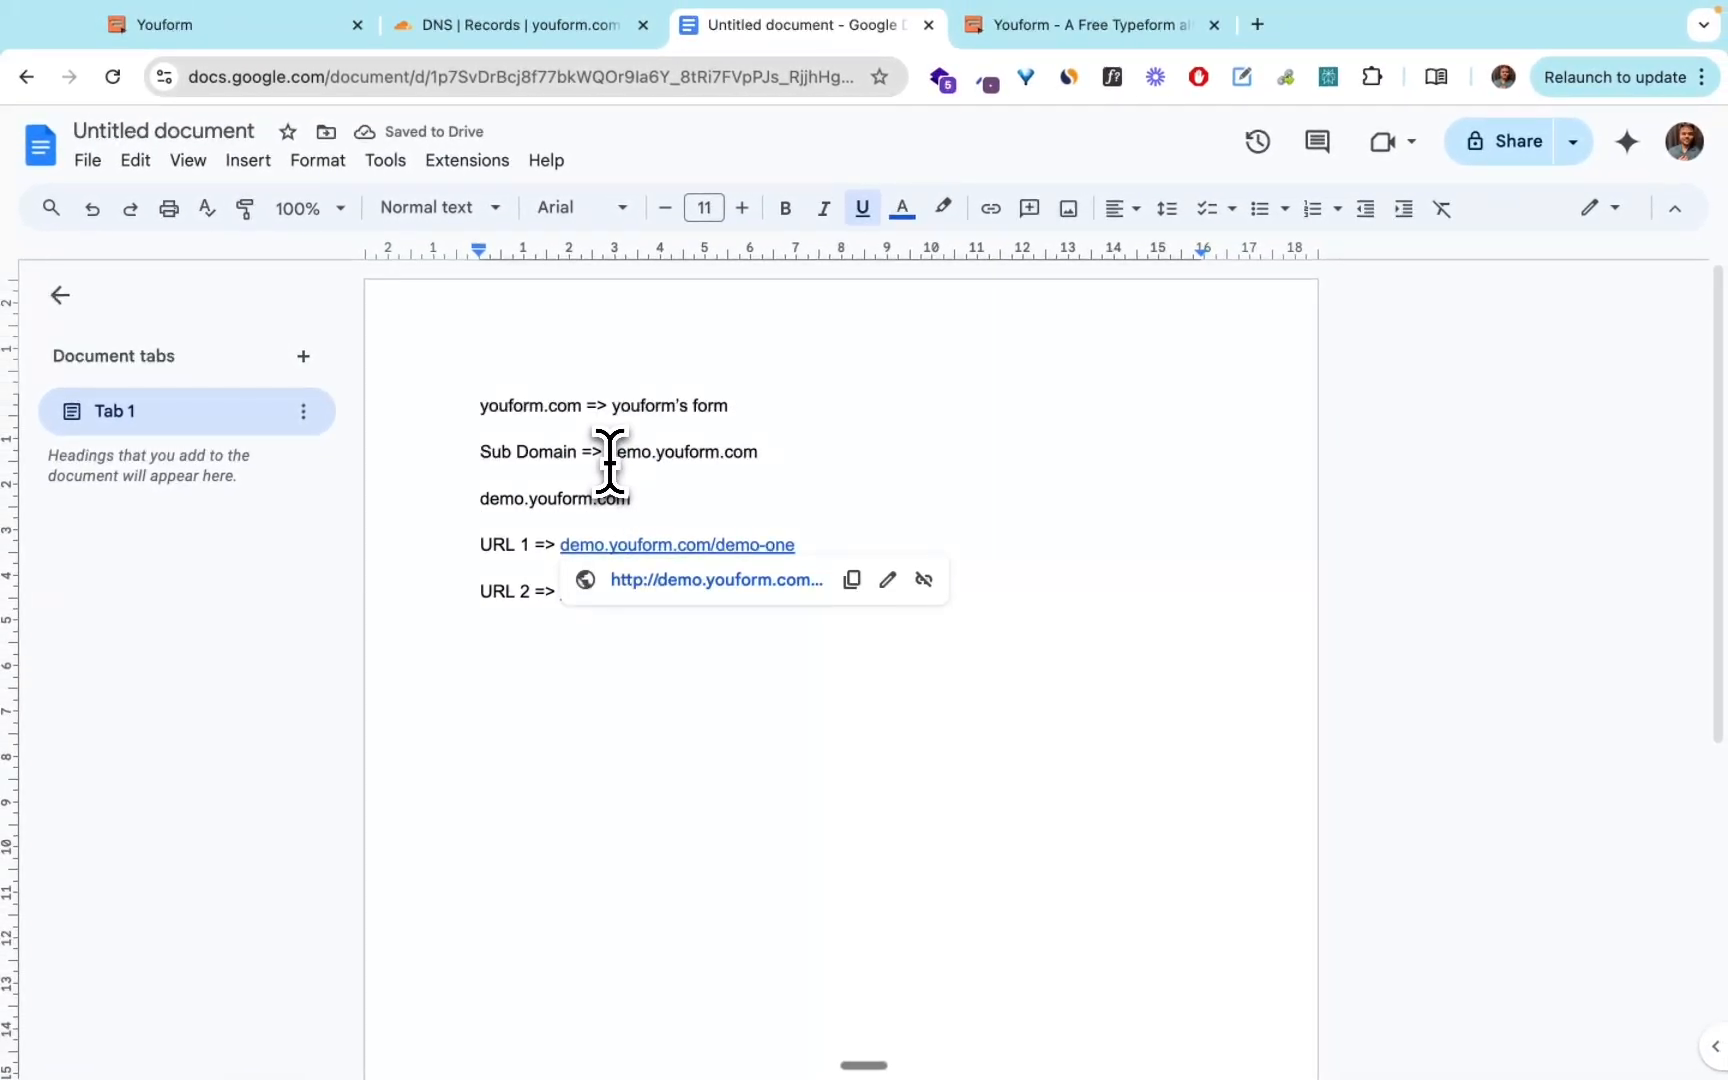
key("super+Right")
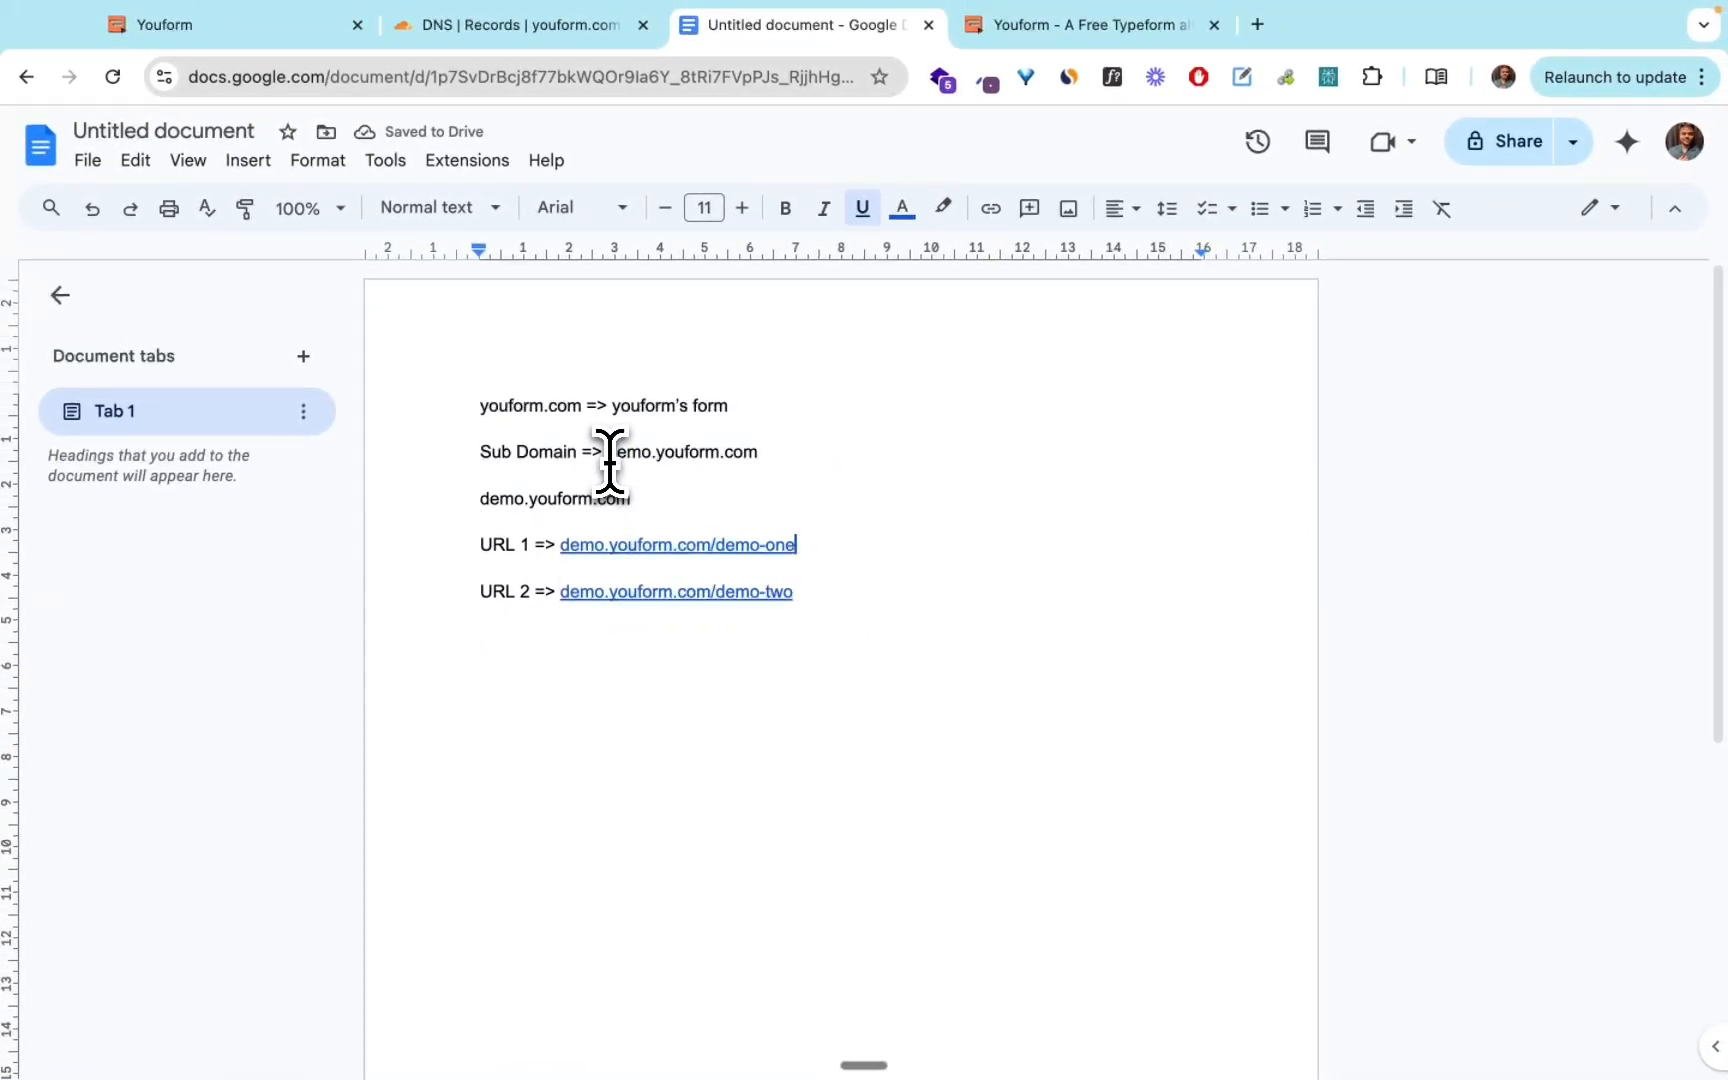
left_click(819, 592)
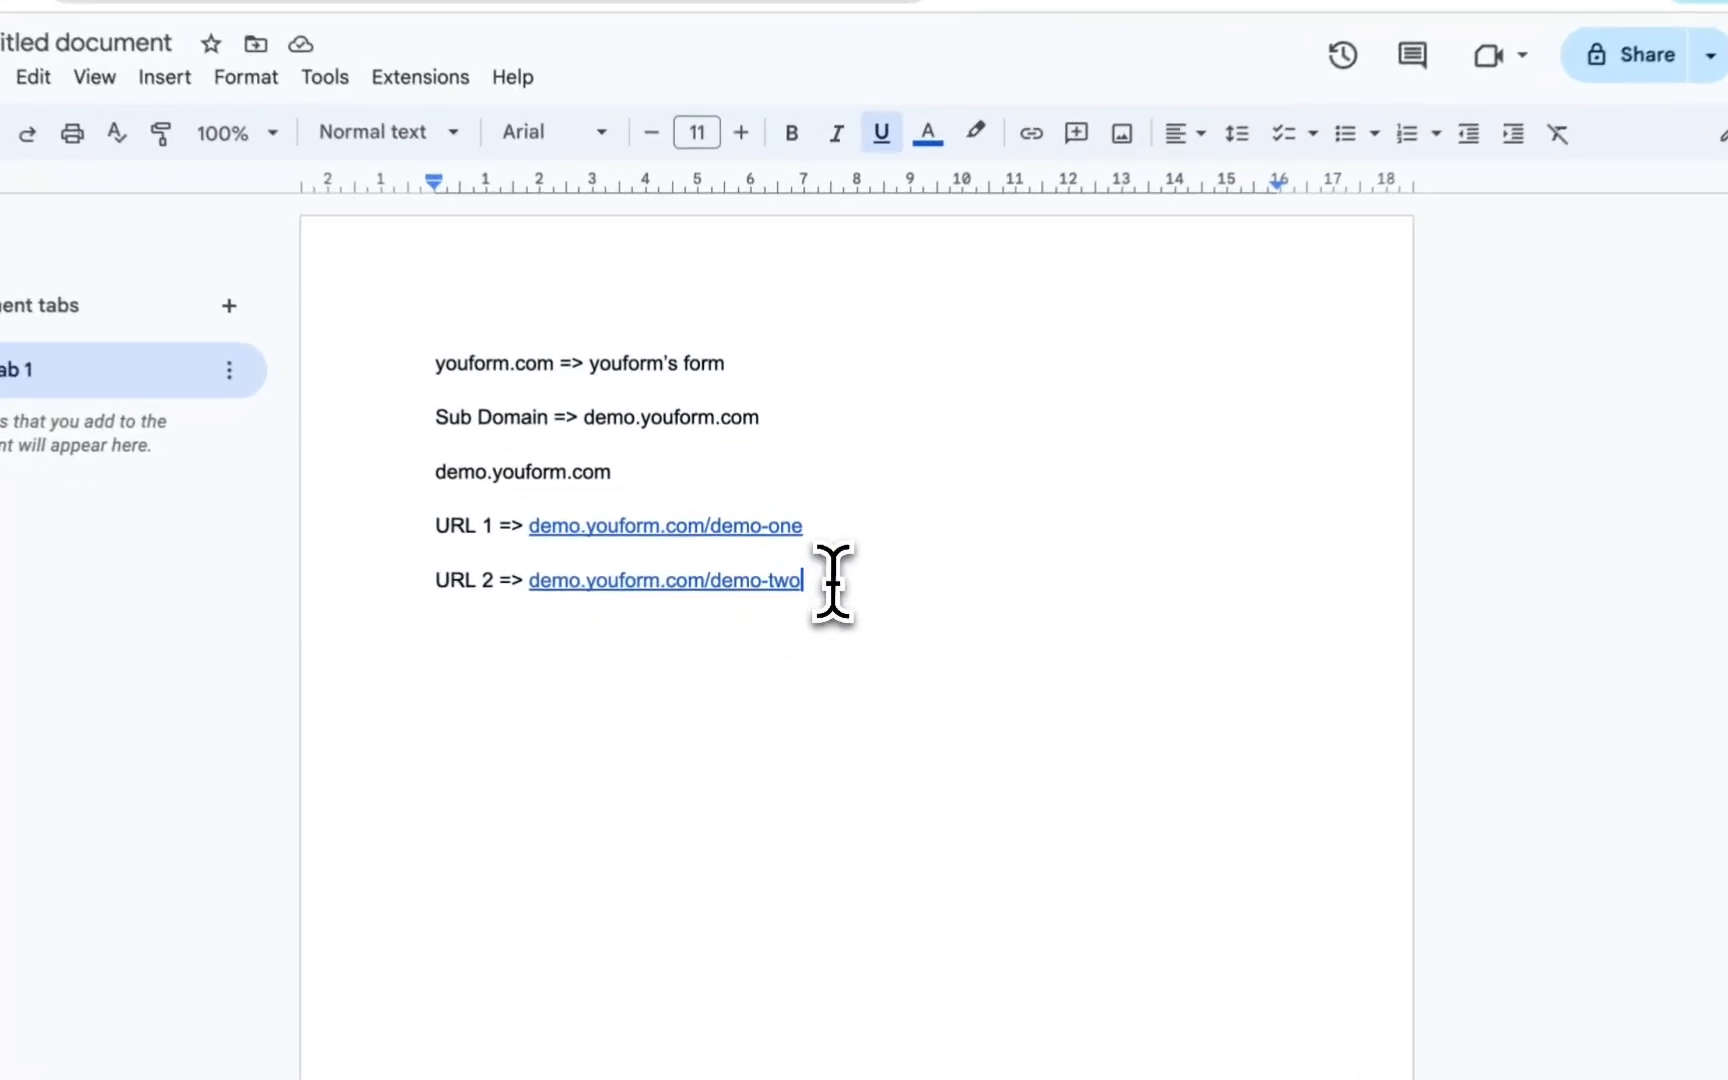
key("shift+super+Left")
key("Left")
key("Up")
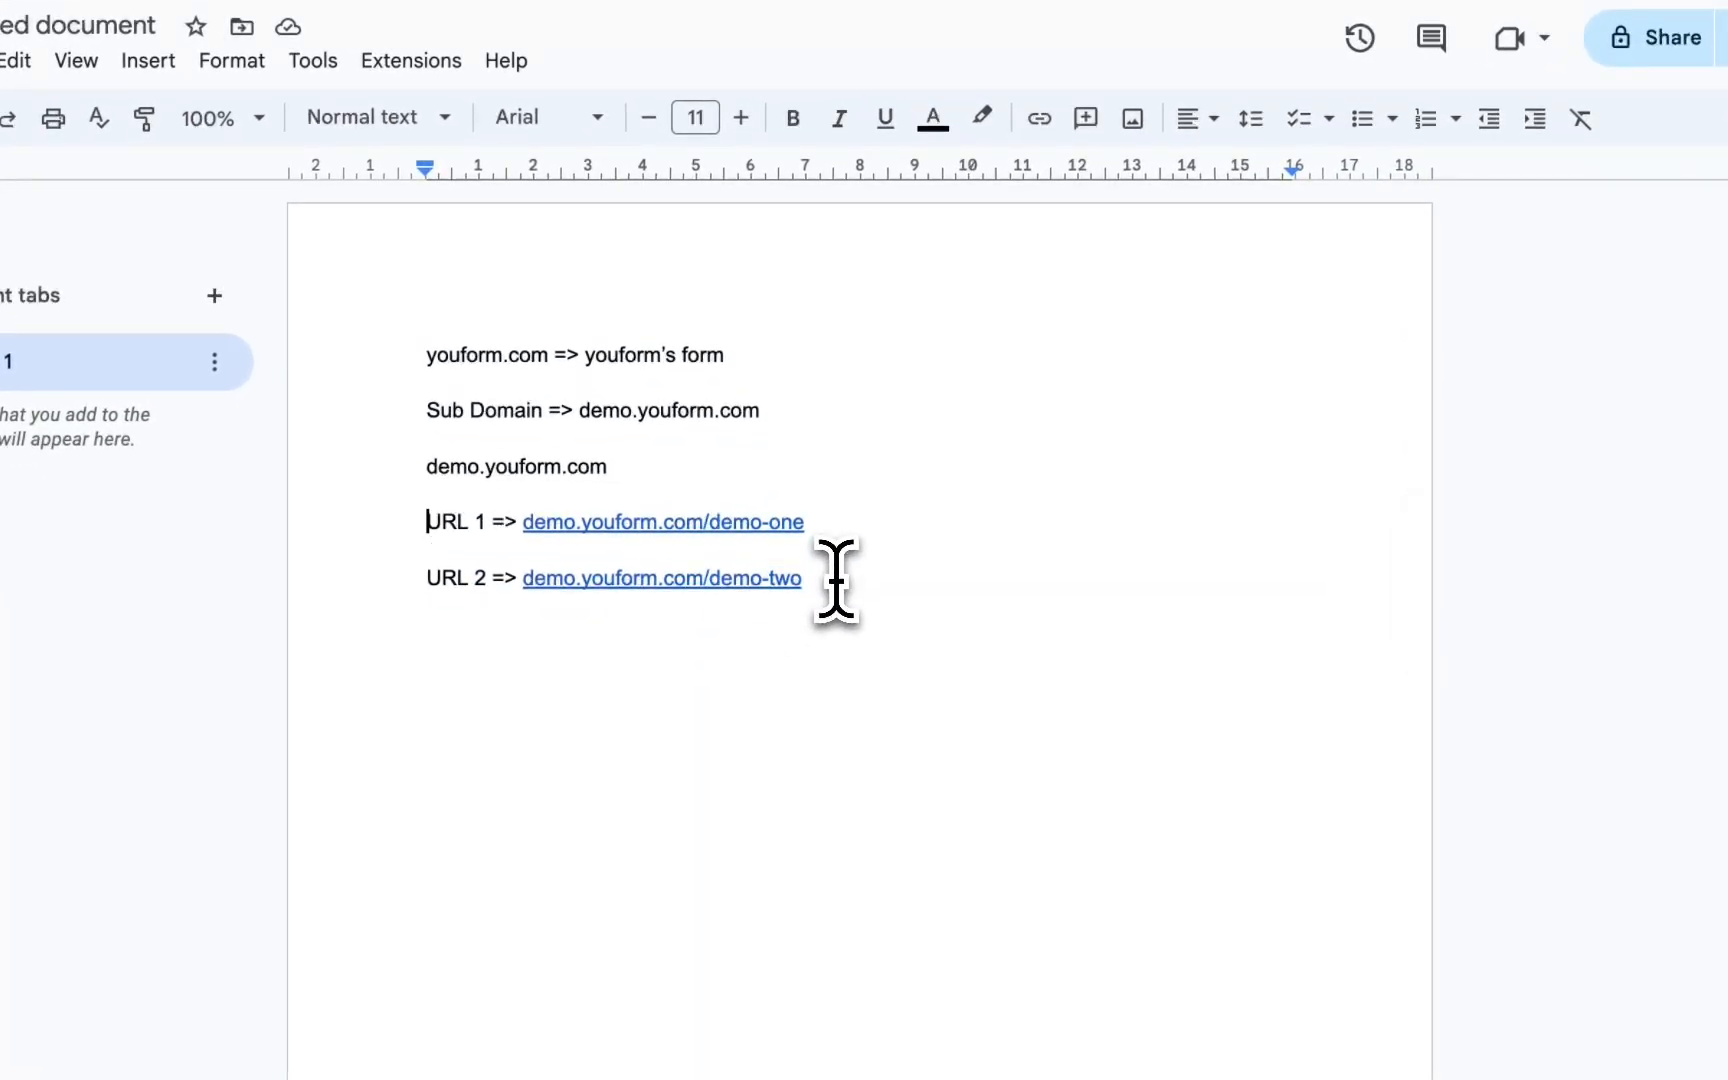
type("Form 1")
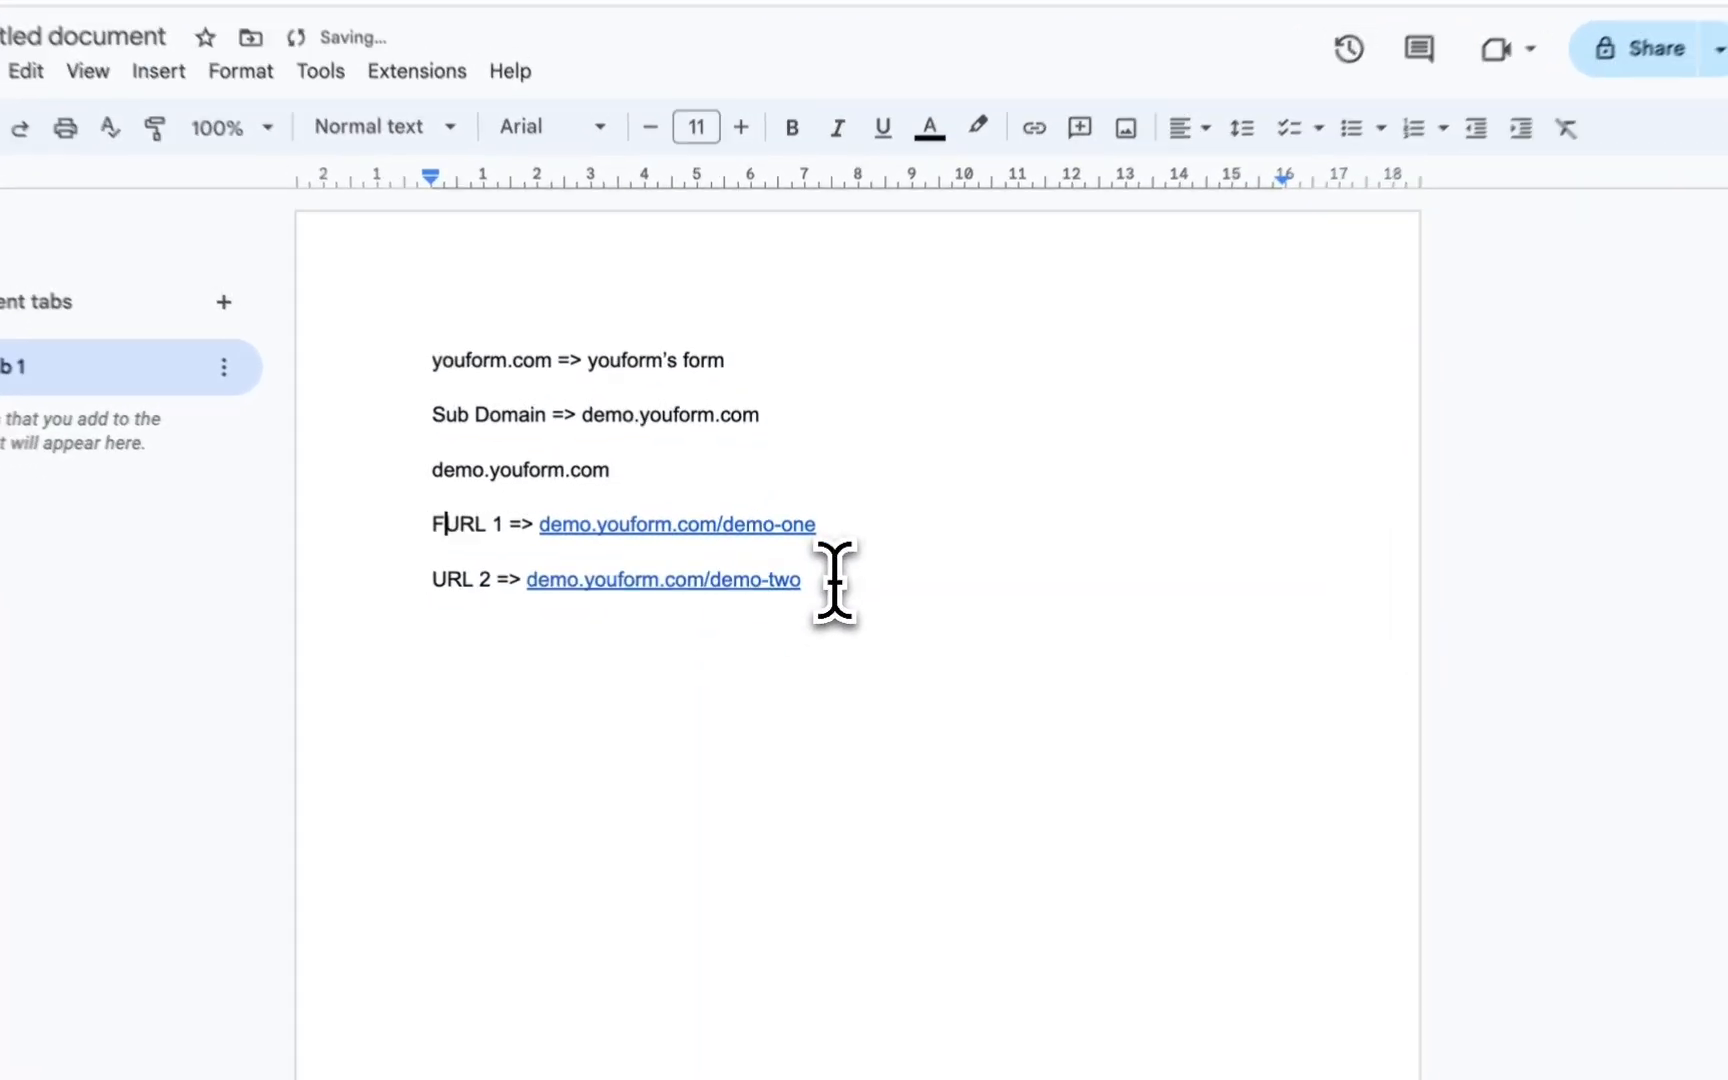
key("Down")
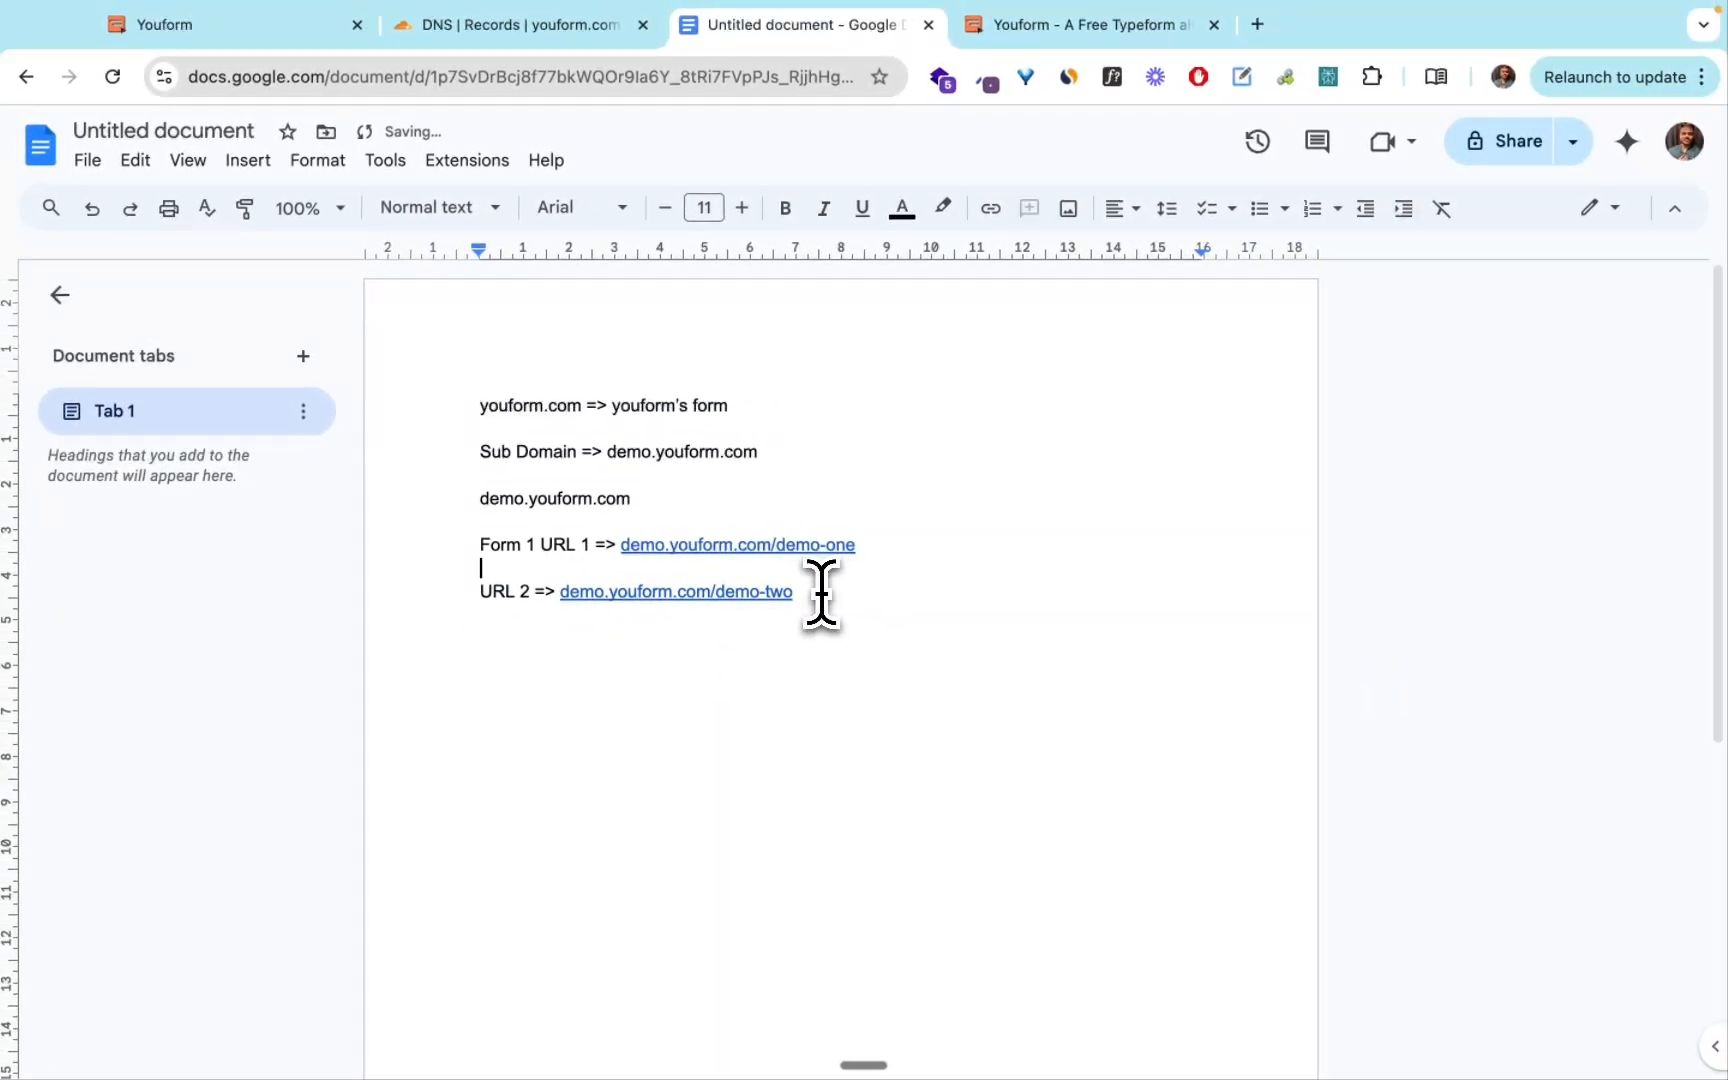
key("Down")
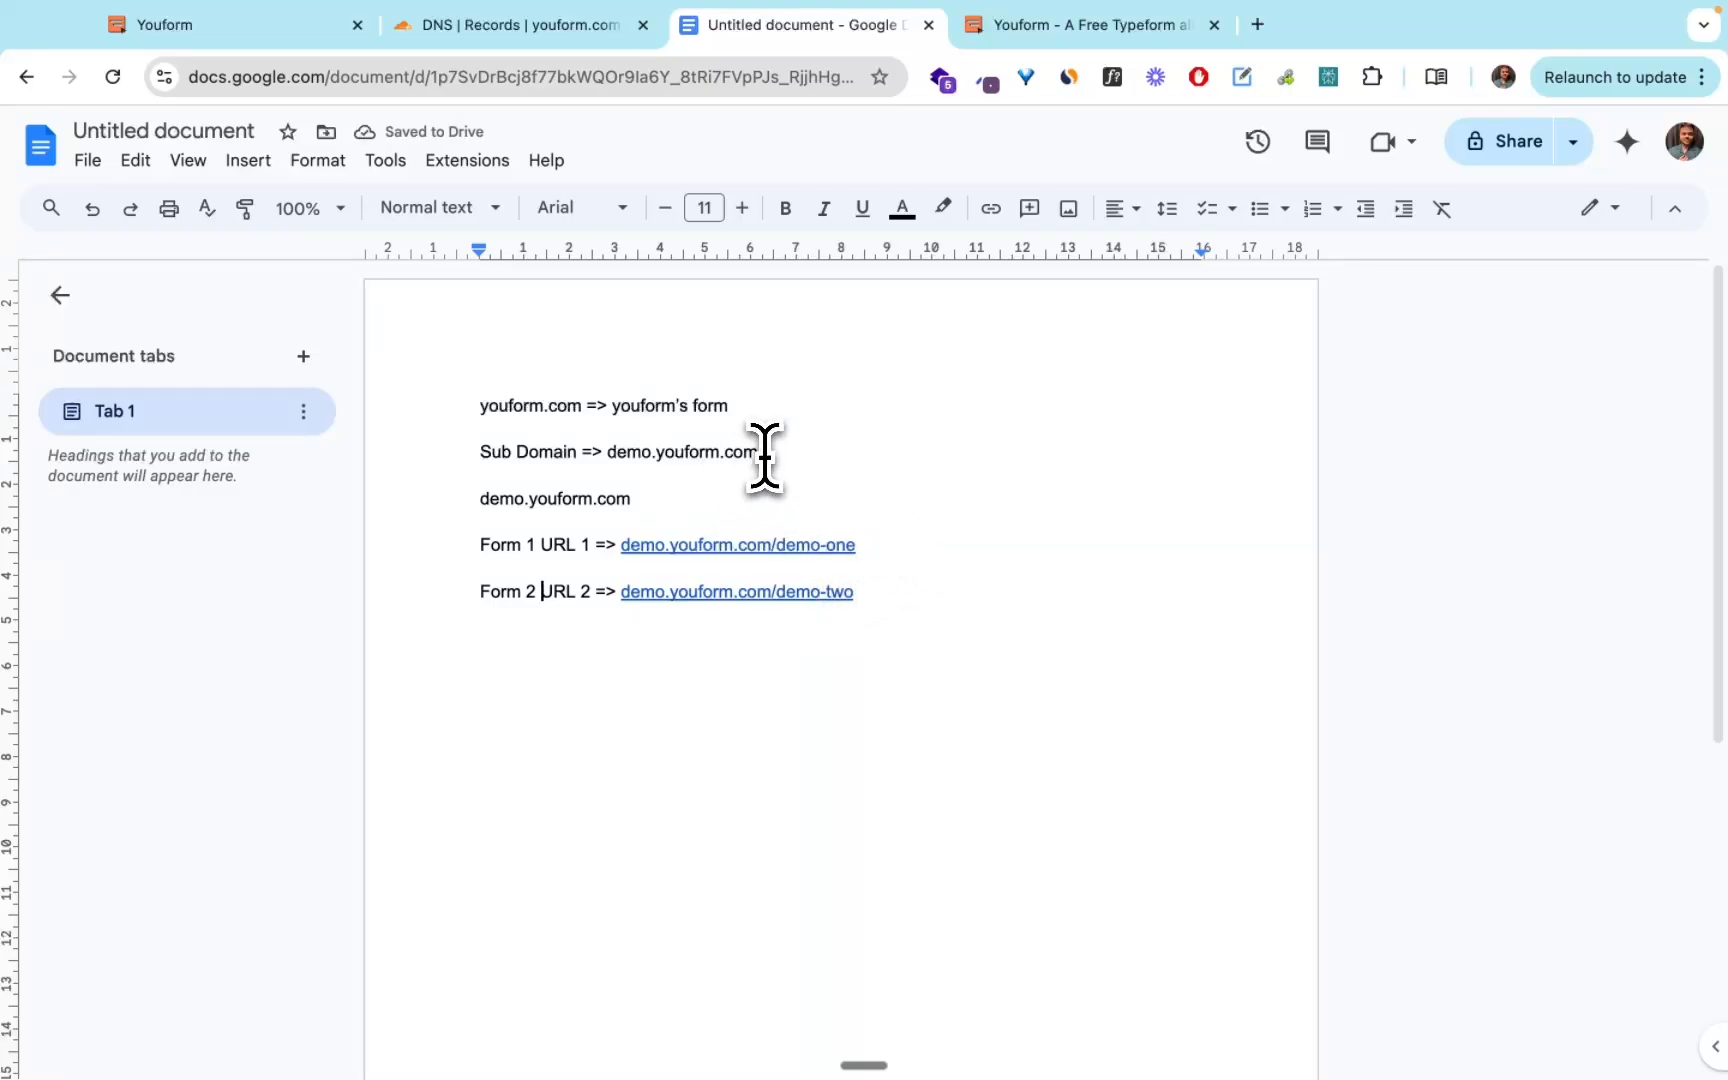
Review the subdomain and the Form 1 URL in the document.
double_click(763, 455)
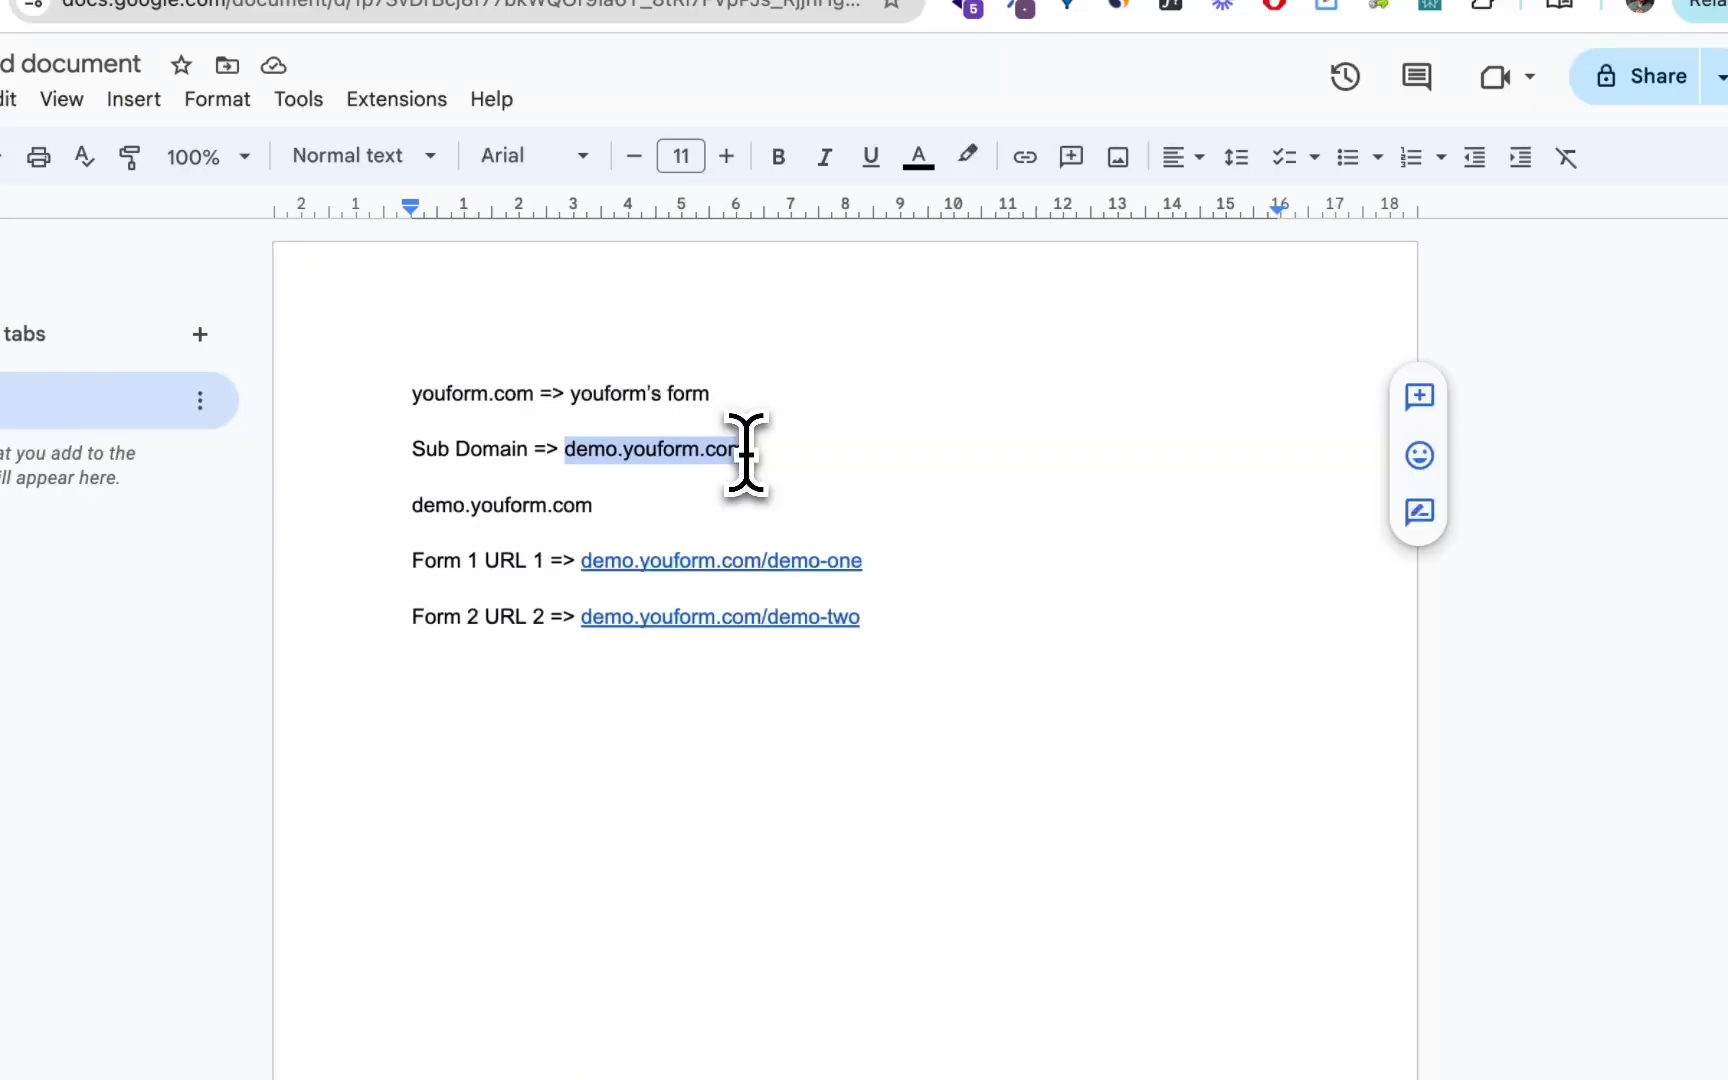
double_click(886, 566)
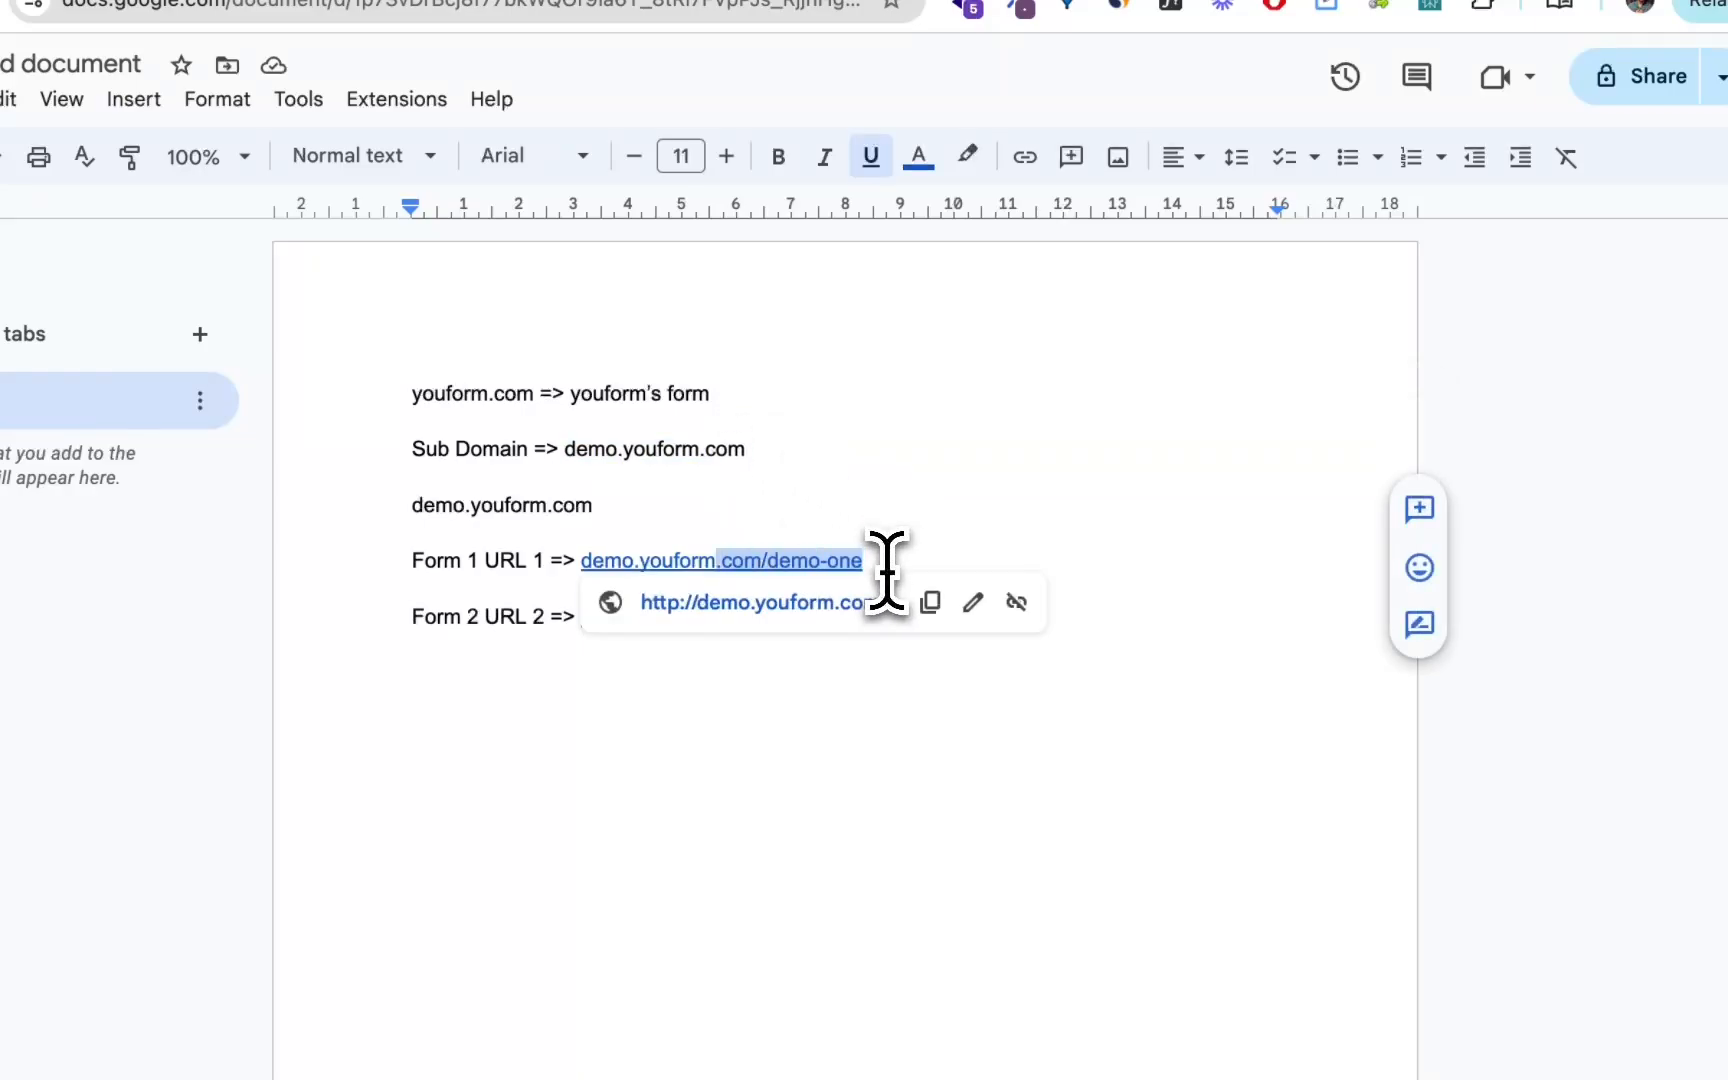
left_click(886, 566)
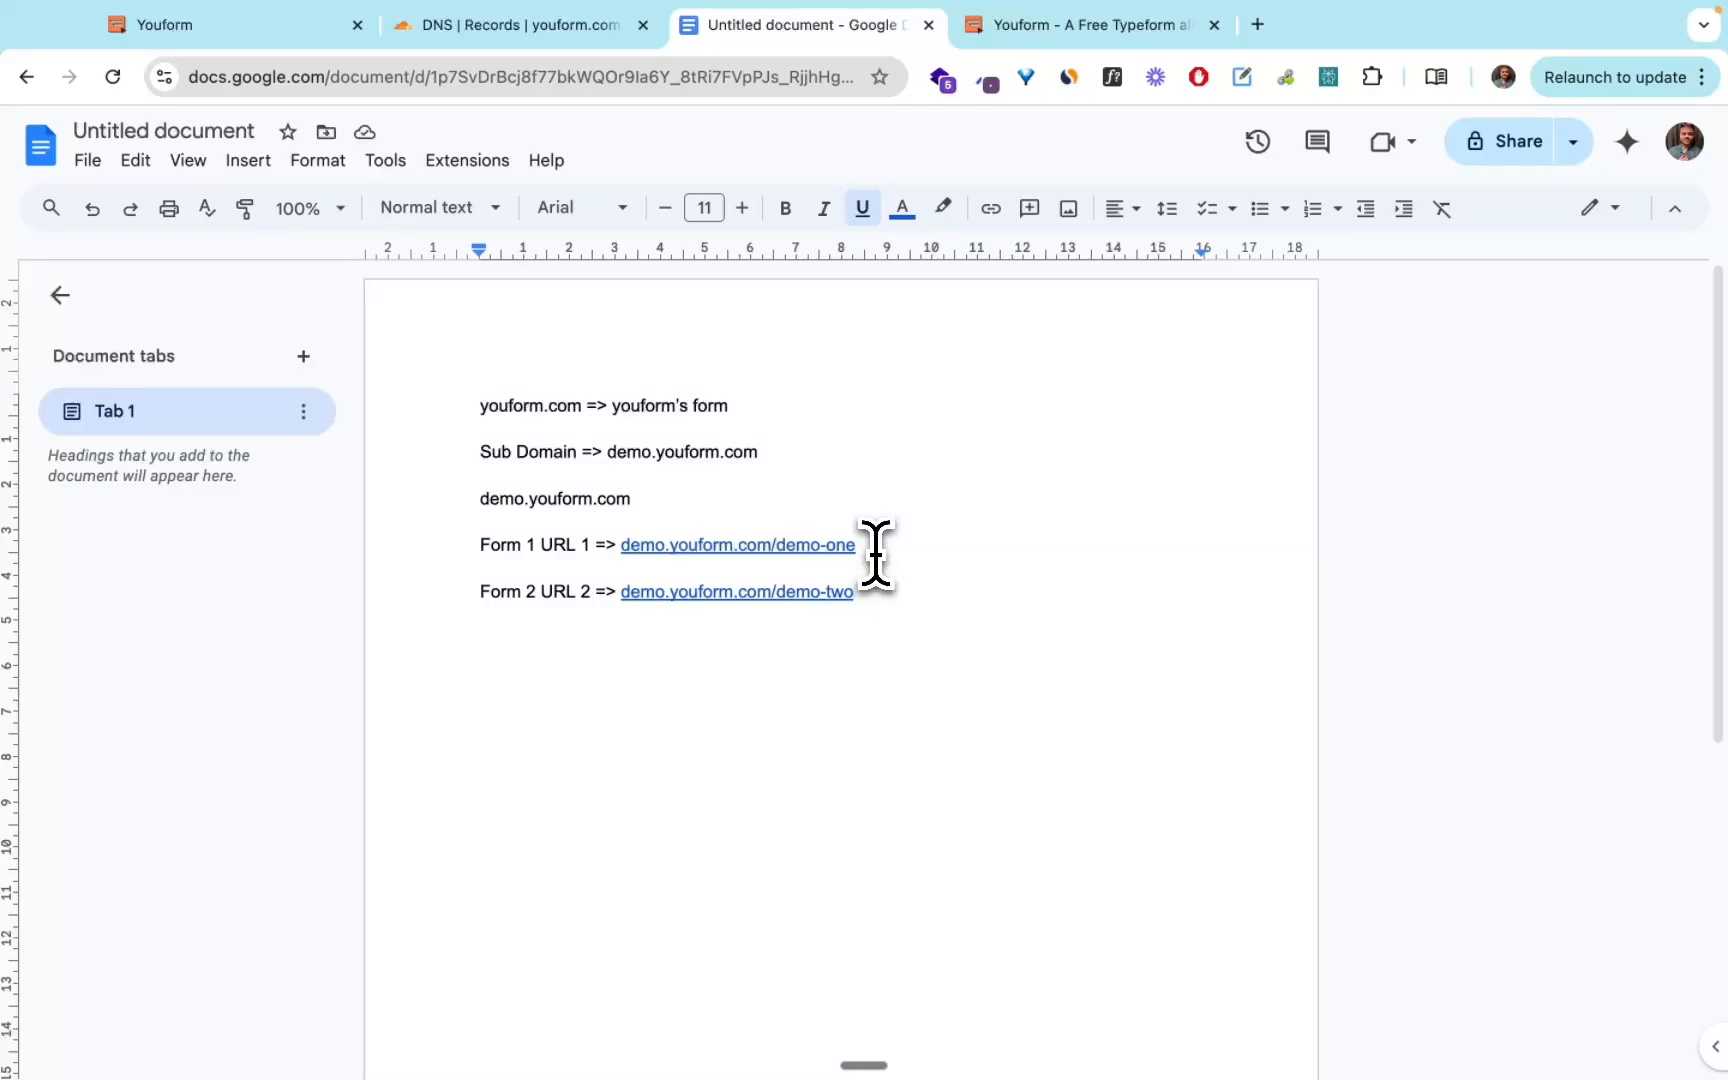
Switch to the Youform form builder and open the form's sharing options at the custom domain section.
left_click(325, 30)
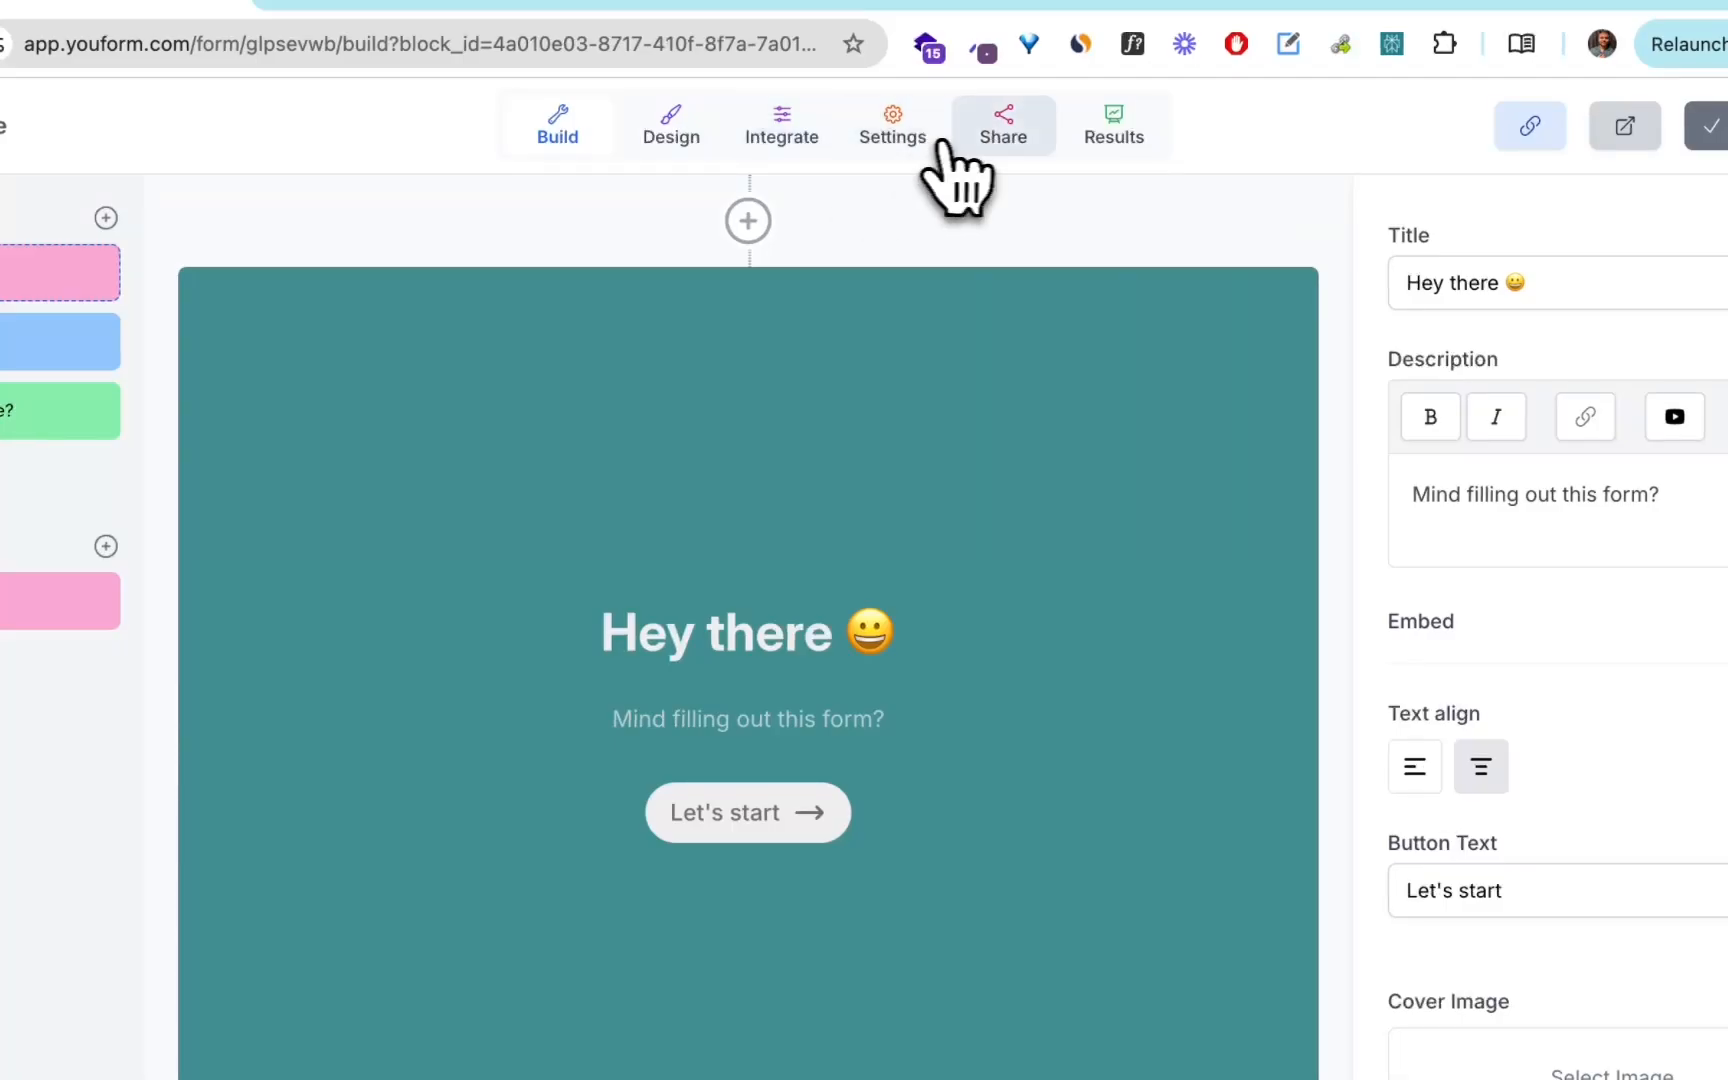
left_click(1000, 140)
scroll(995, 663, "down", 5)
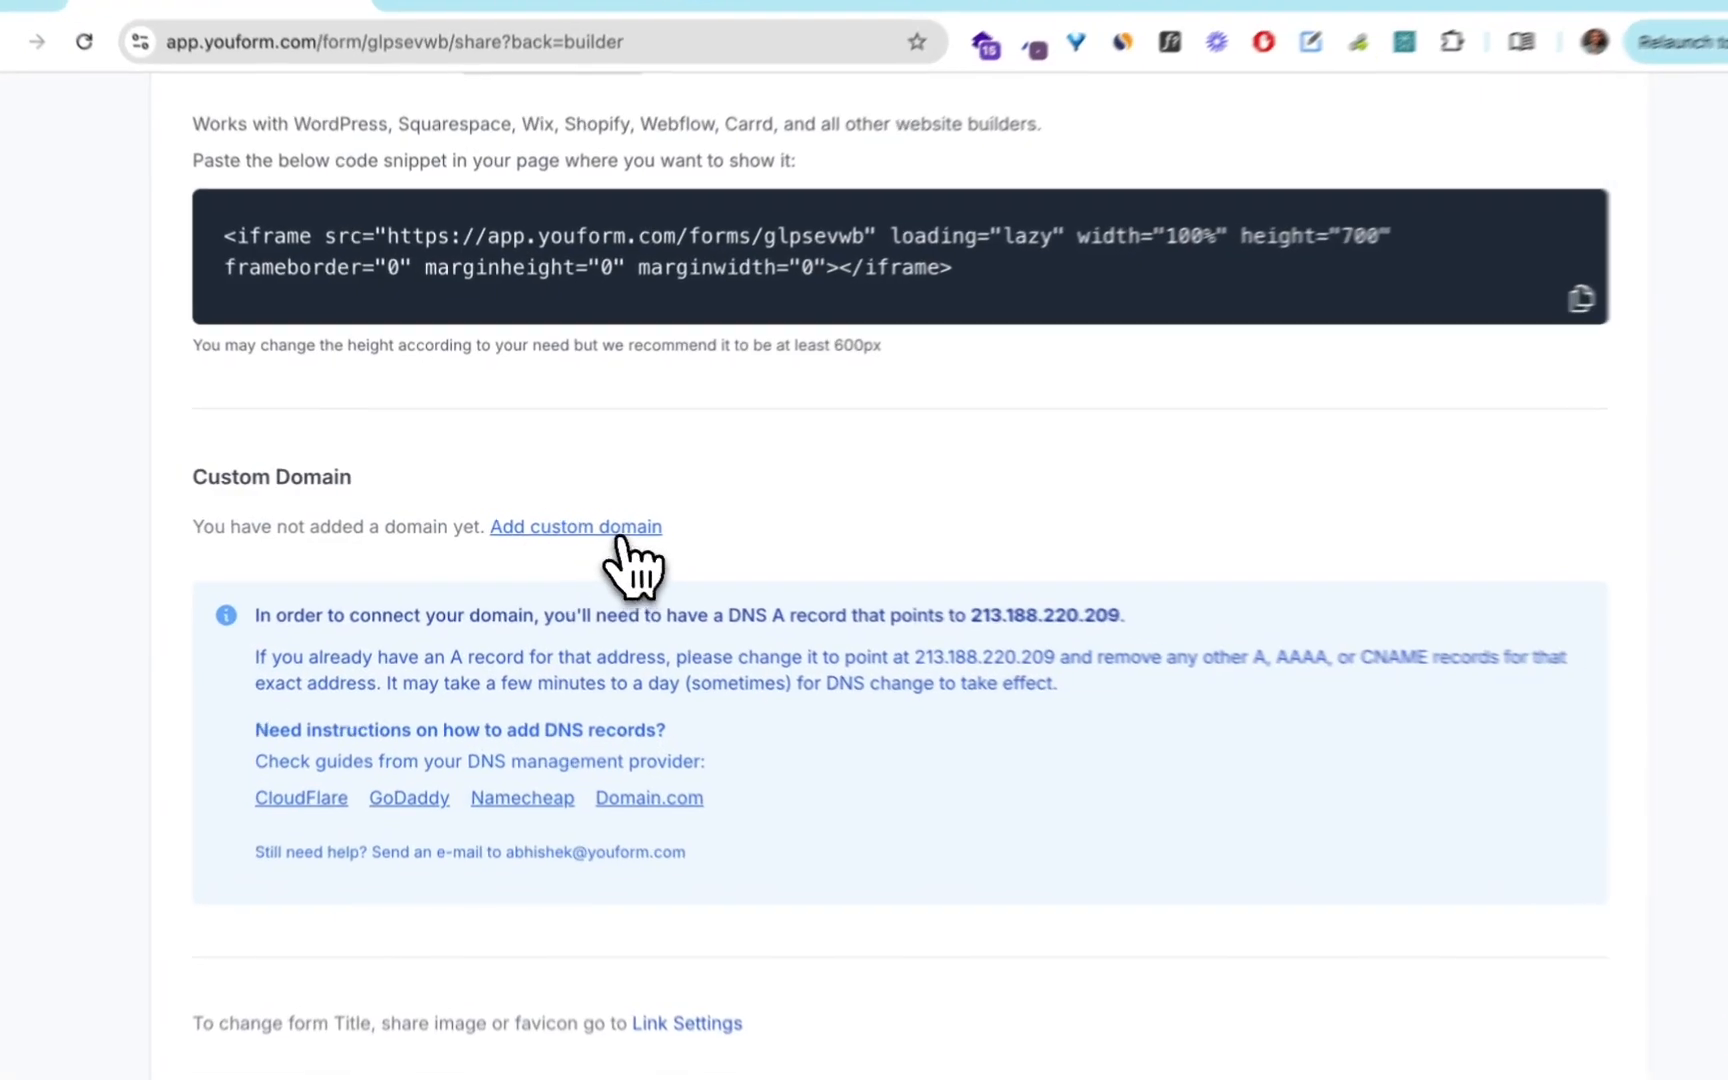
Add demo.youform.com/demo-one as the form's custom domain.
left_click(622, 530)
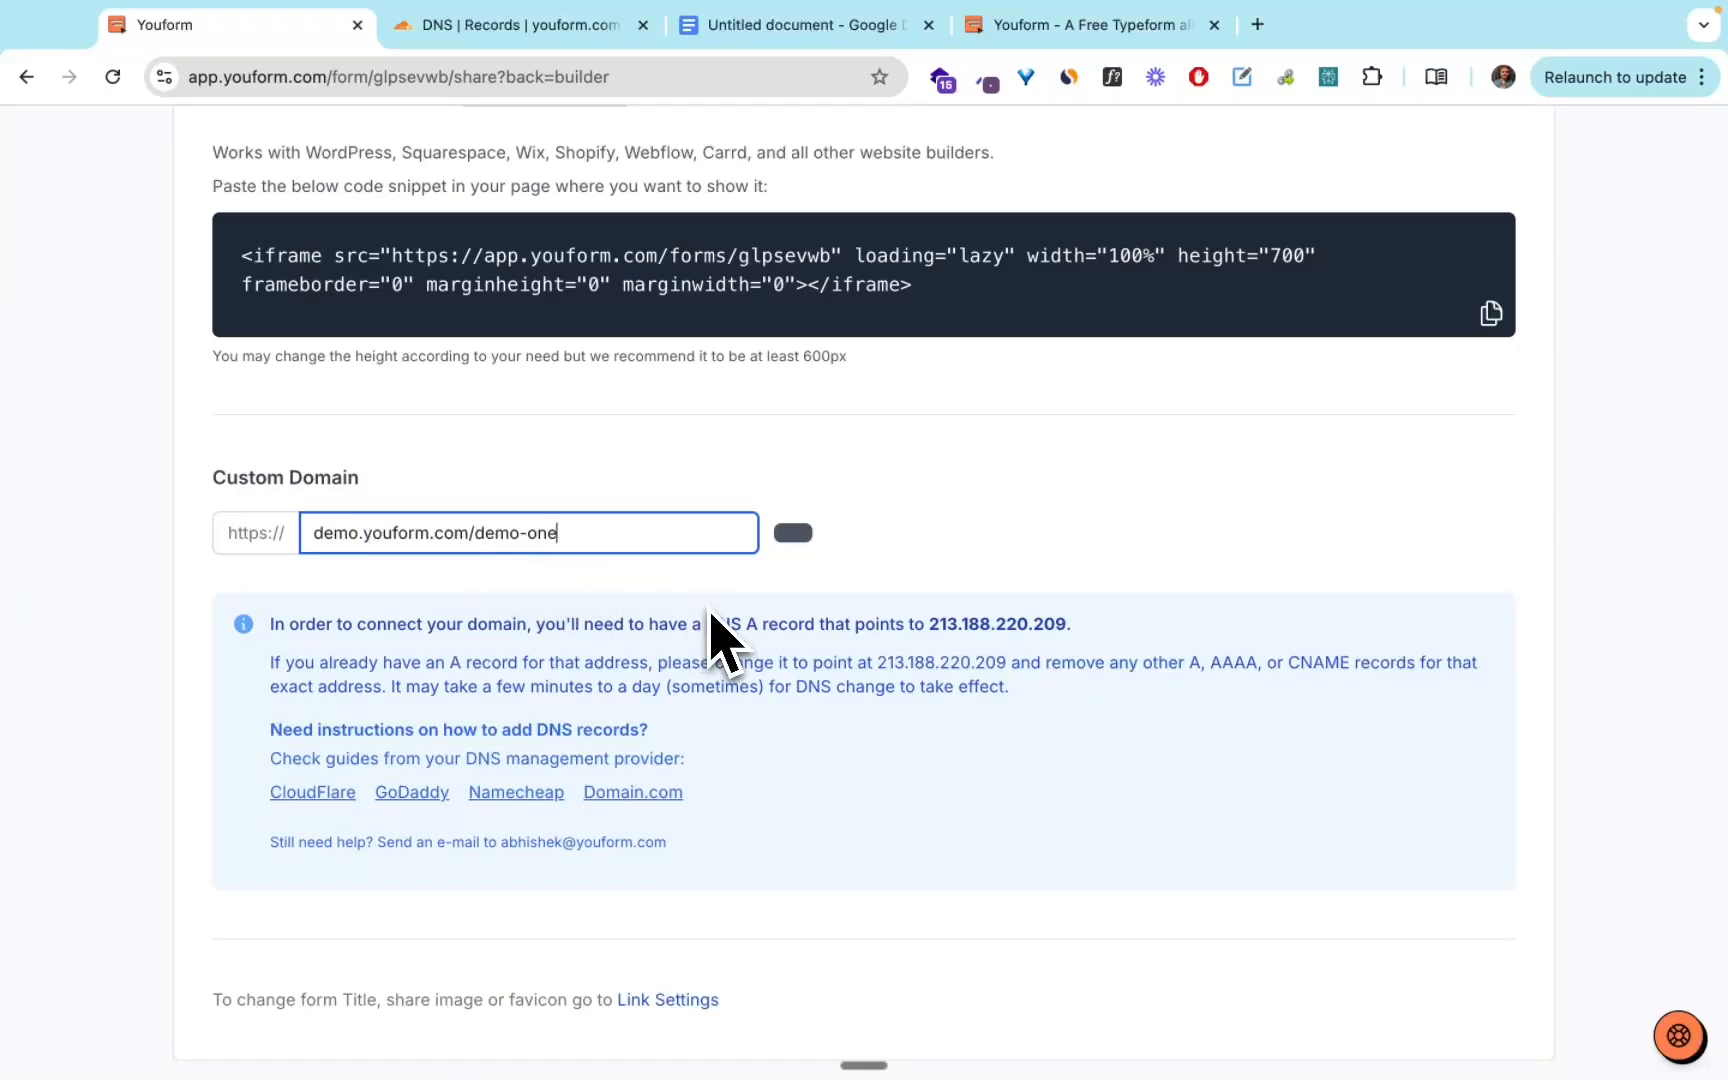
scroll(710, 608, "up", 5)
scroll(965, 570, "down", 5)
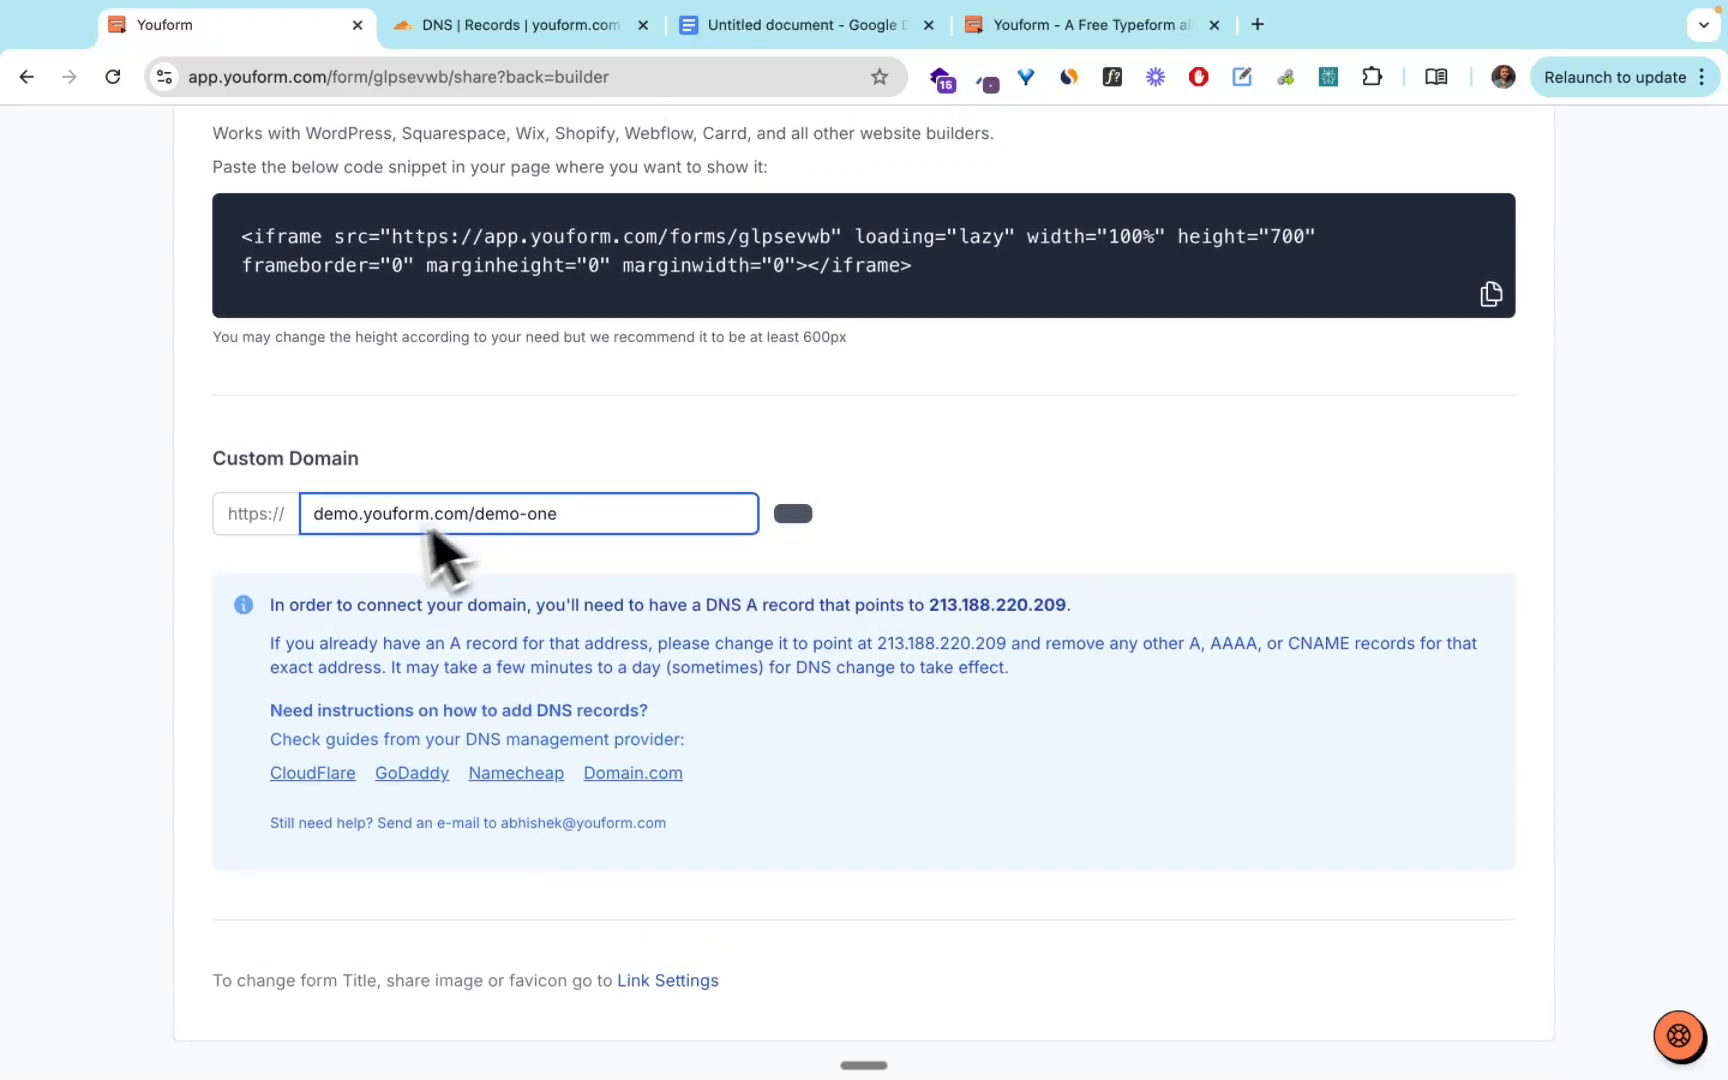
key("Return")
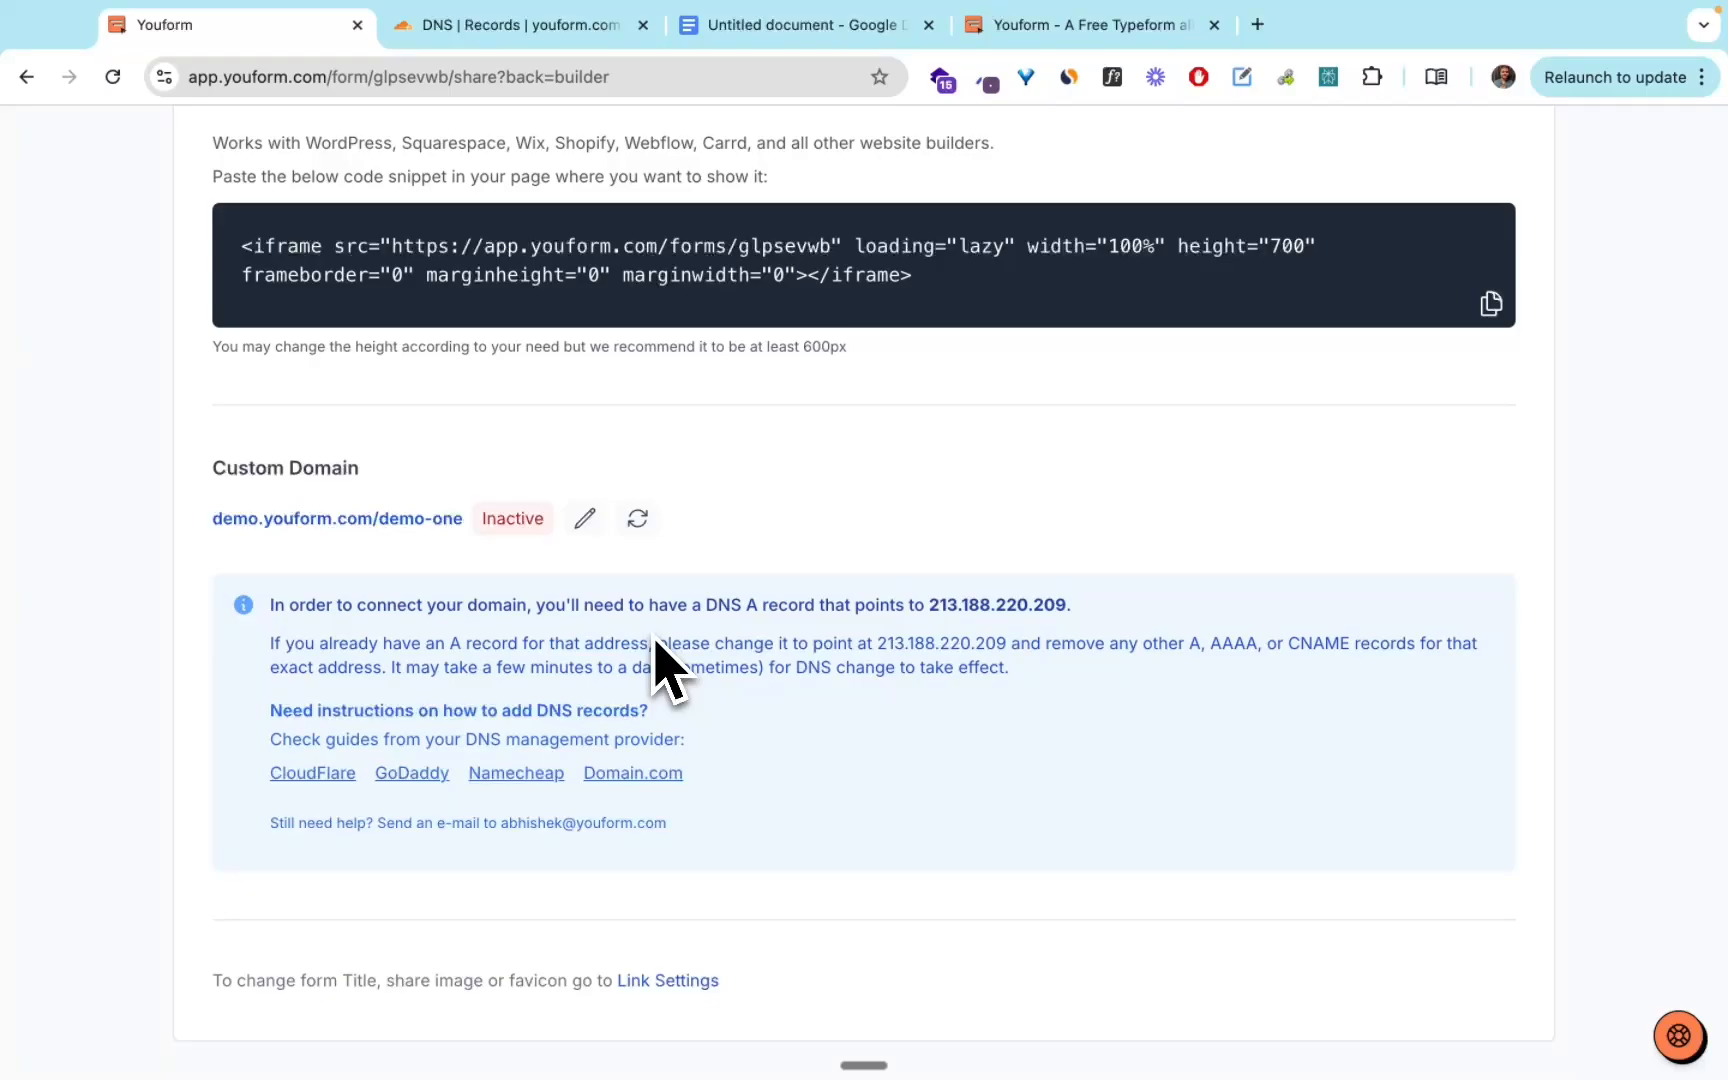
Select the DNS target address 213.188.220.209, then switch to Cloudflare and start a new DNS record of type A.
left_click_drag(1066, 605, 930, 606)
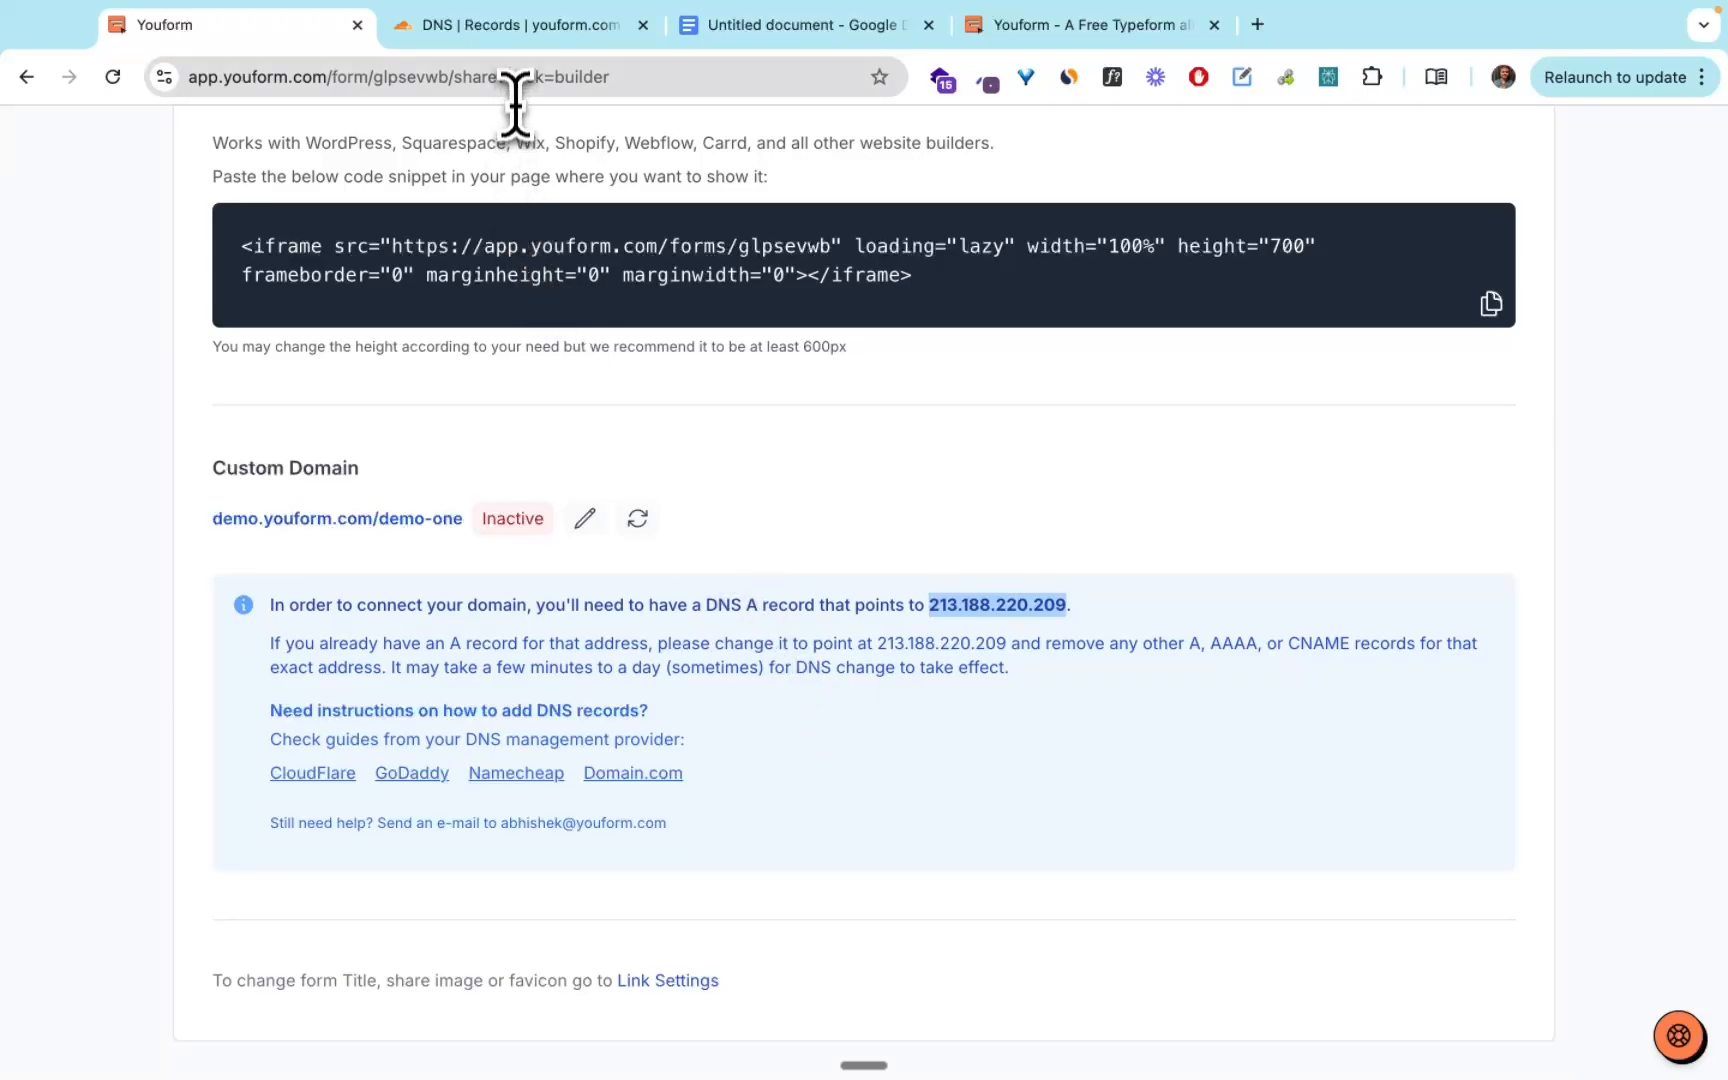
left_click(497, 48)
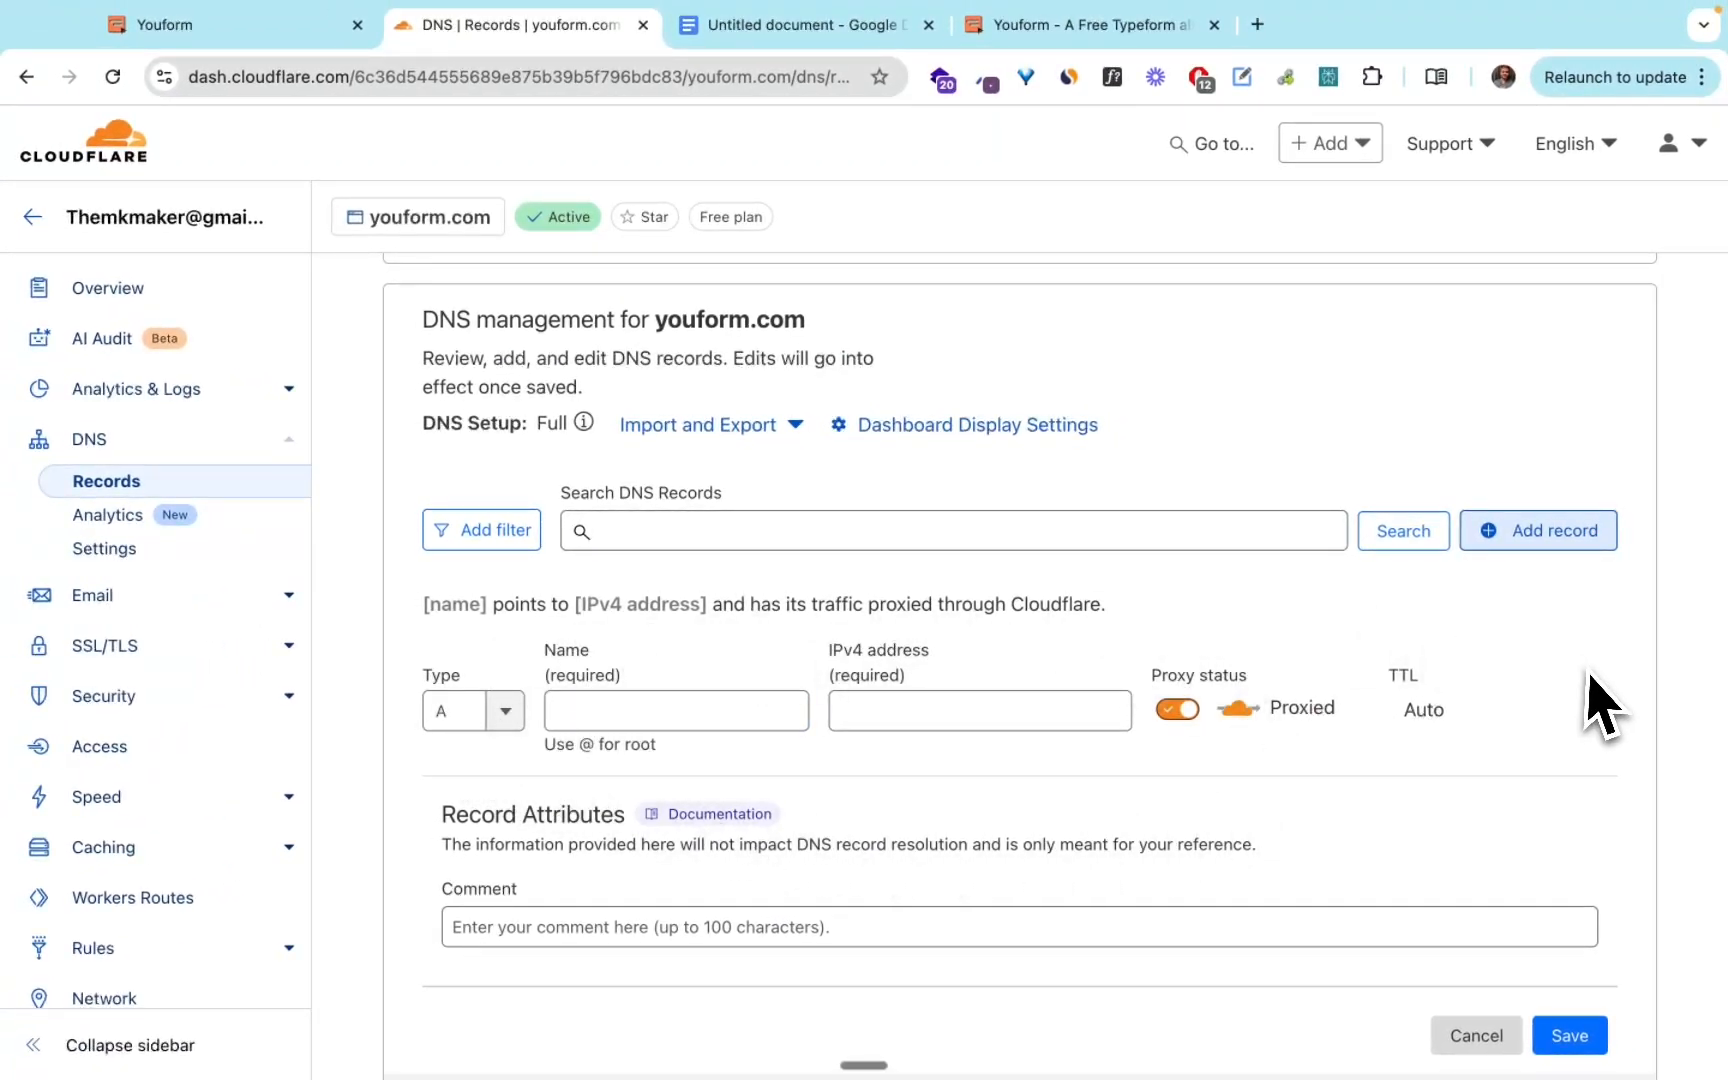
left_click(500, 708)
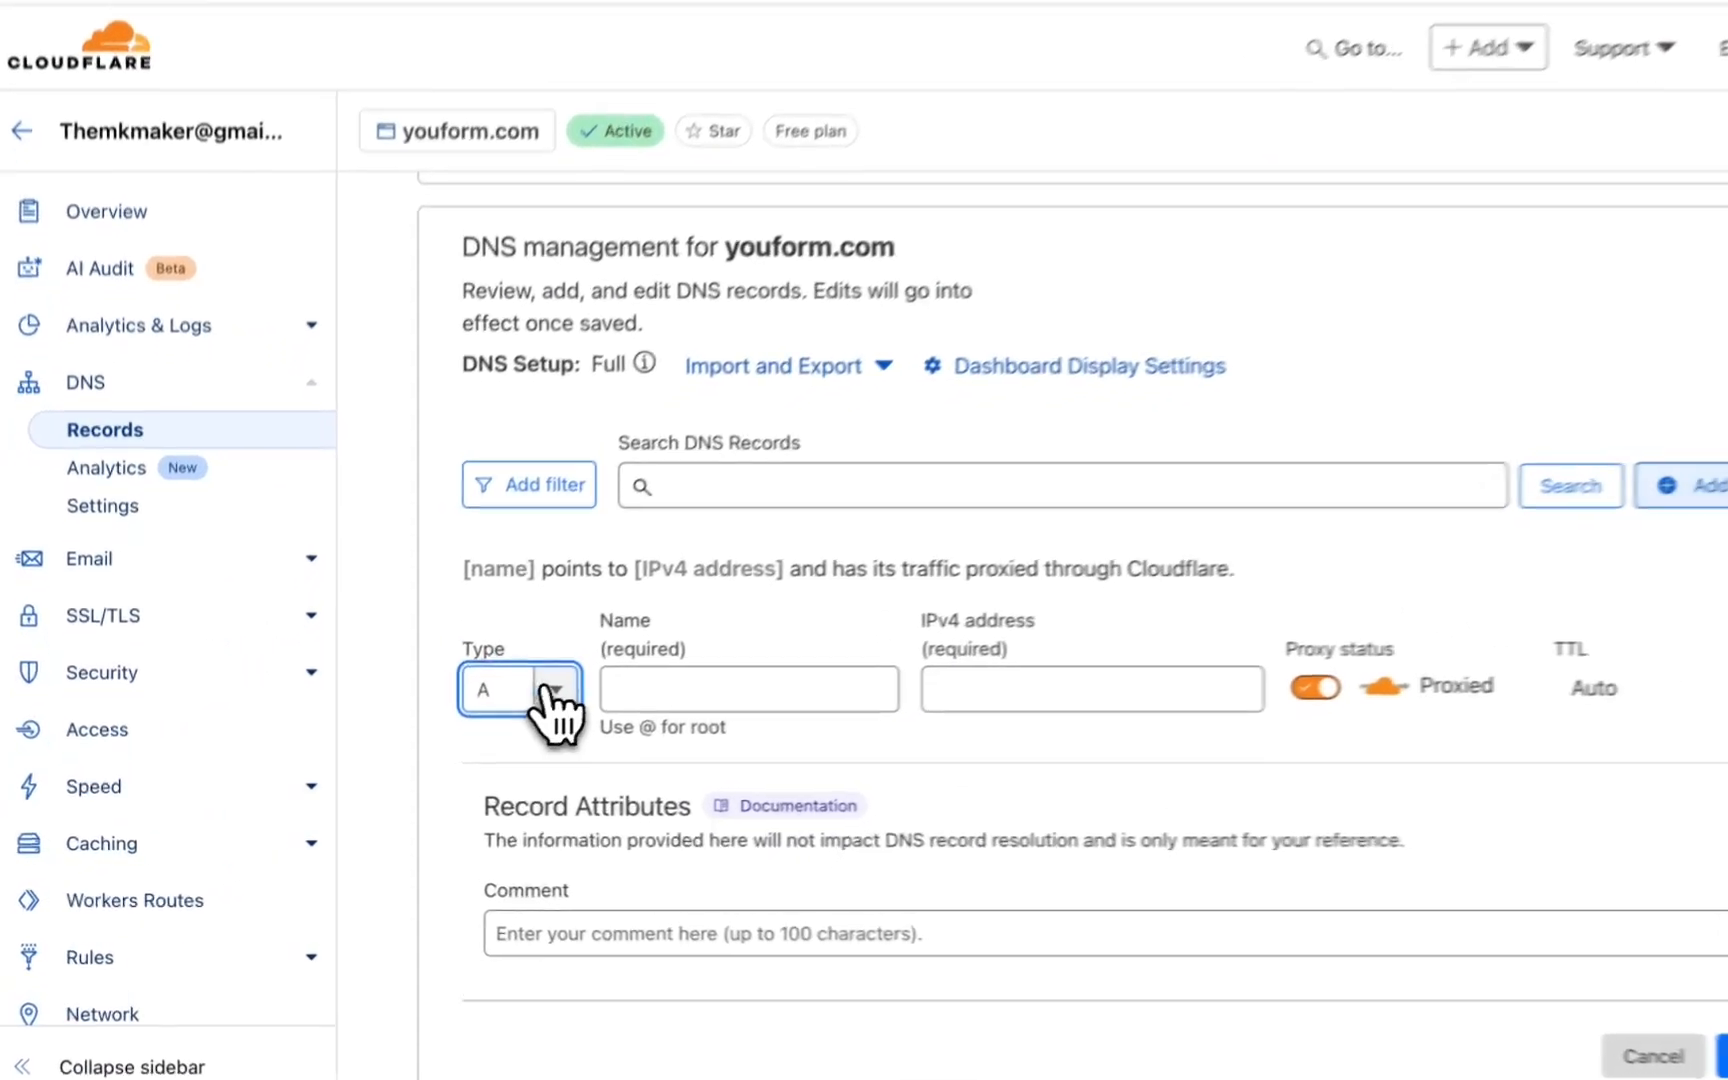
left_click(550, 690)
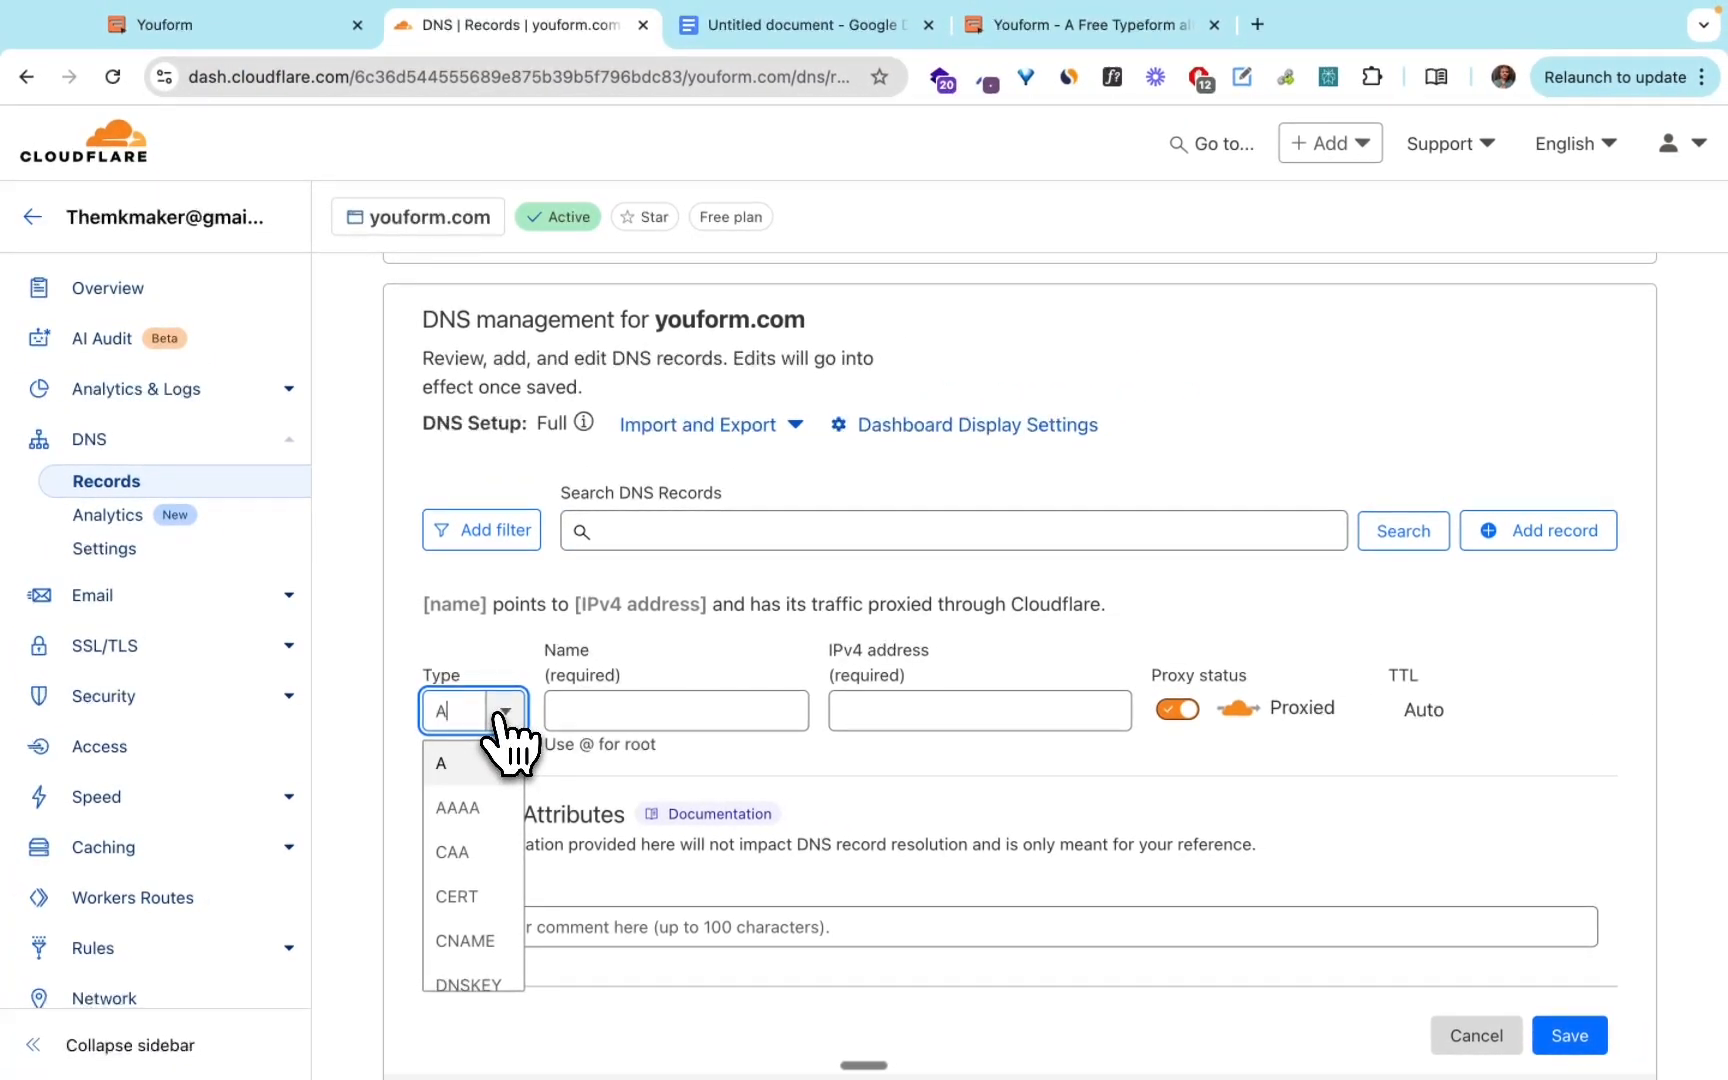
left_click(505, 711)
left_click(615, 714)
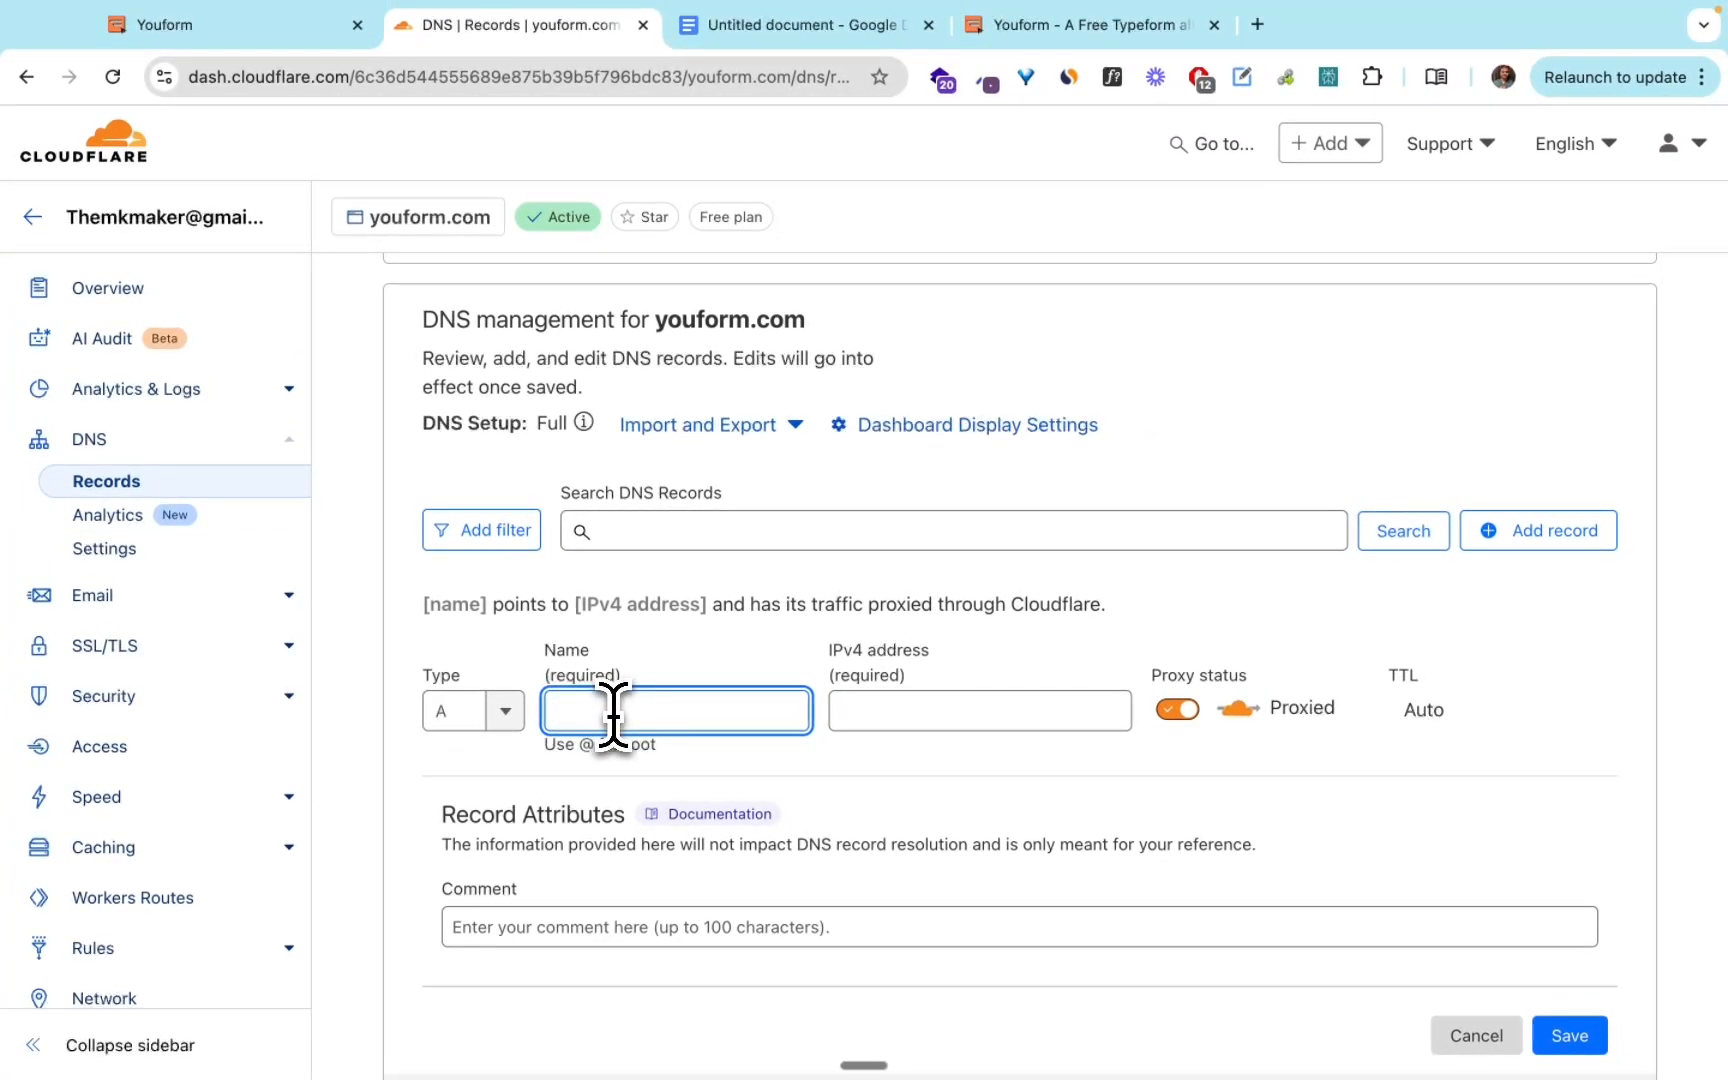
type("@")
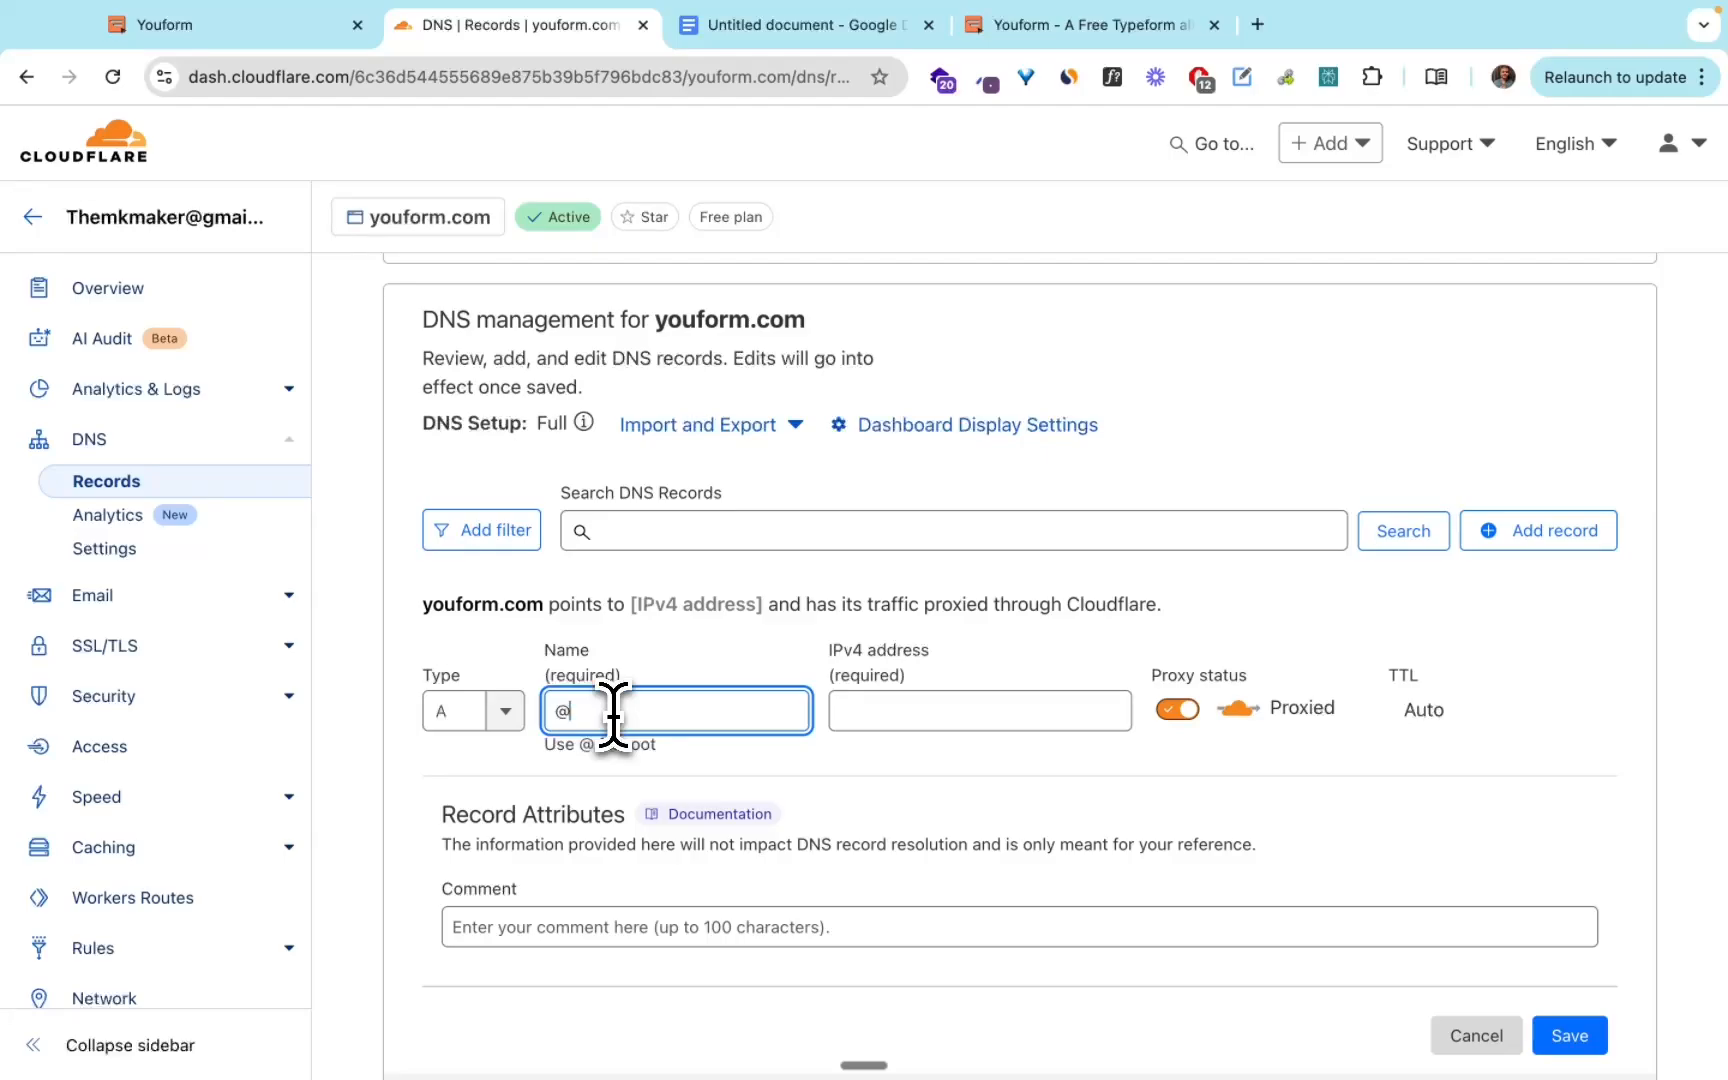
key("BackSpace")
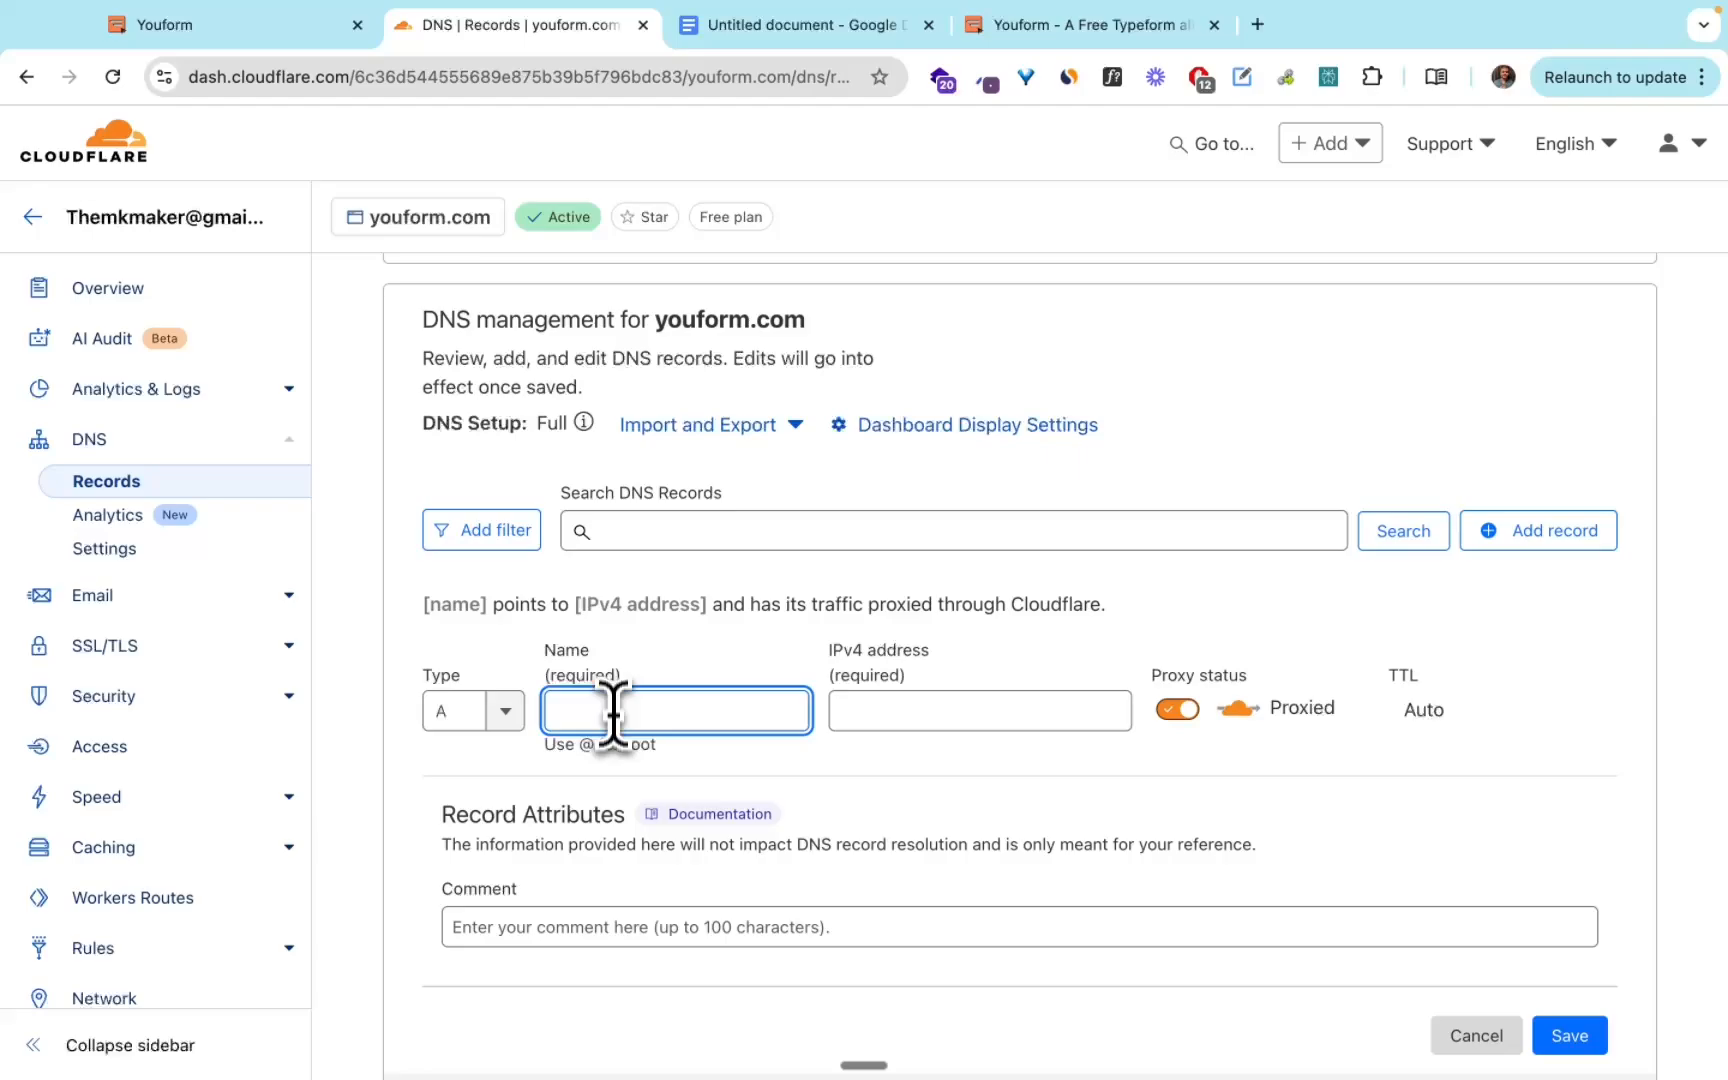
Set the A record's name to demo, taken from the subdomain listed in the document.
left_click(781, 30)
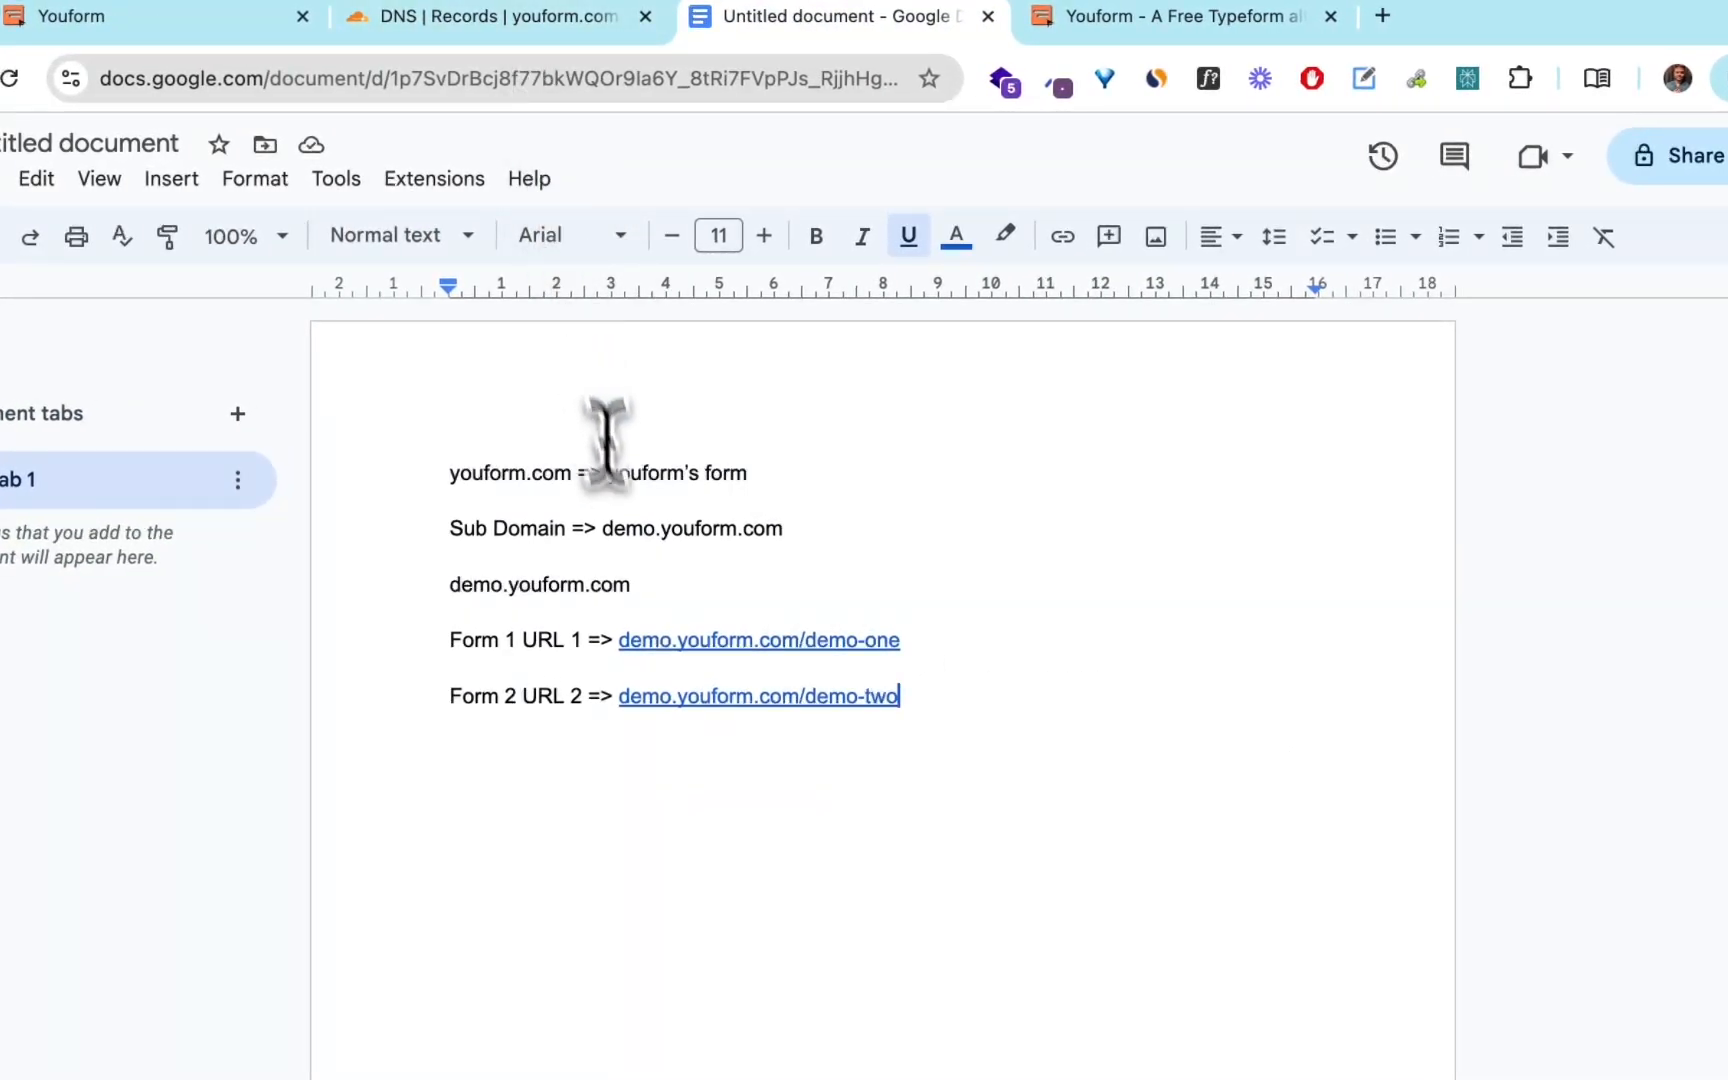
double_click(627, 528)
key("ctrl+c")
left_click(500, 16)
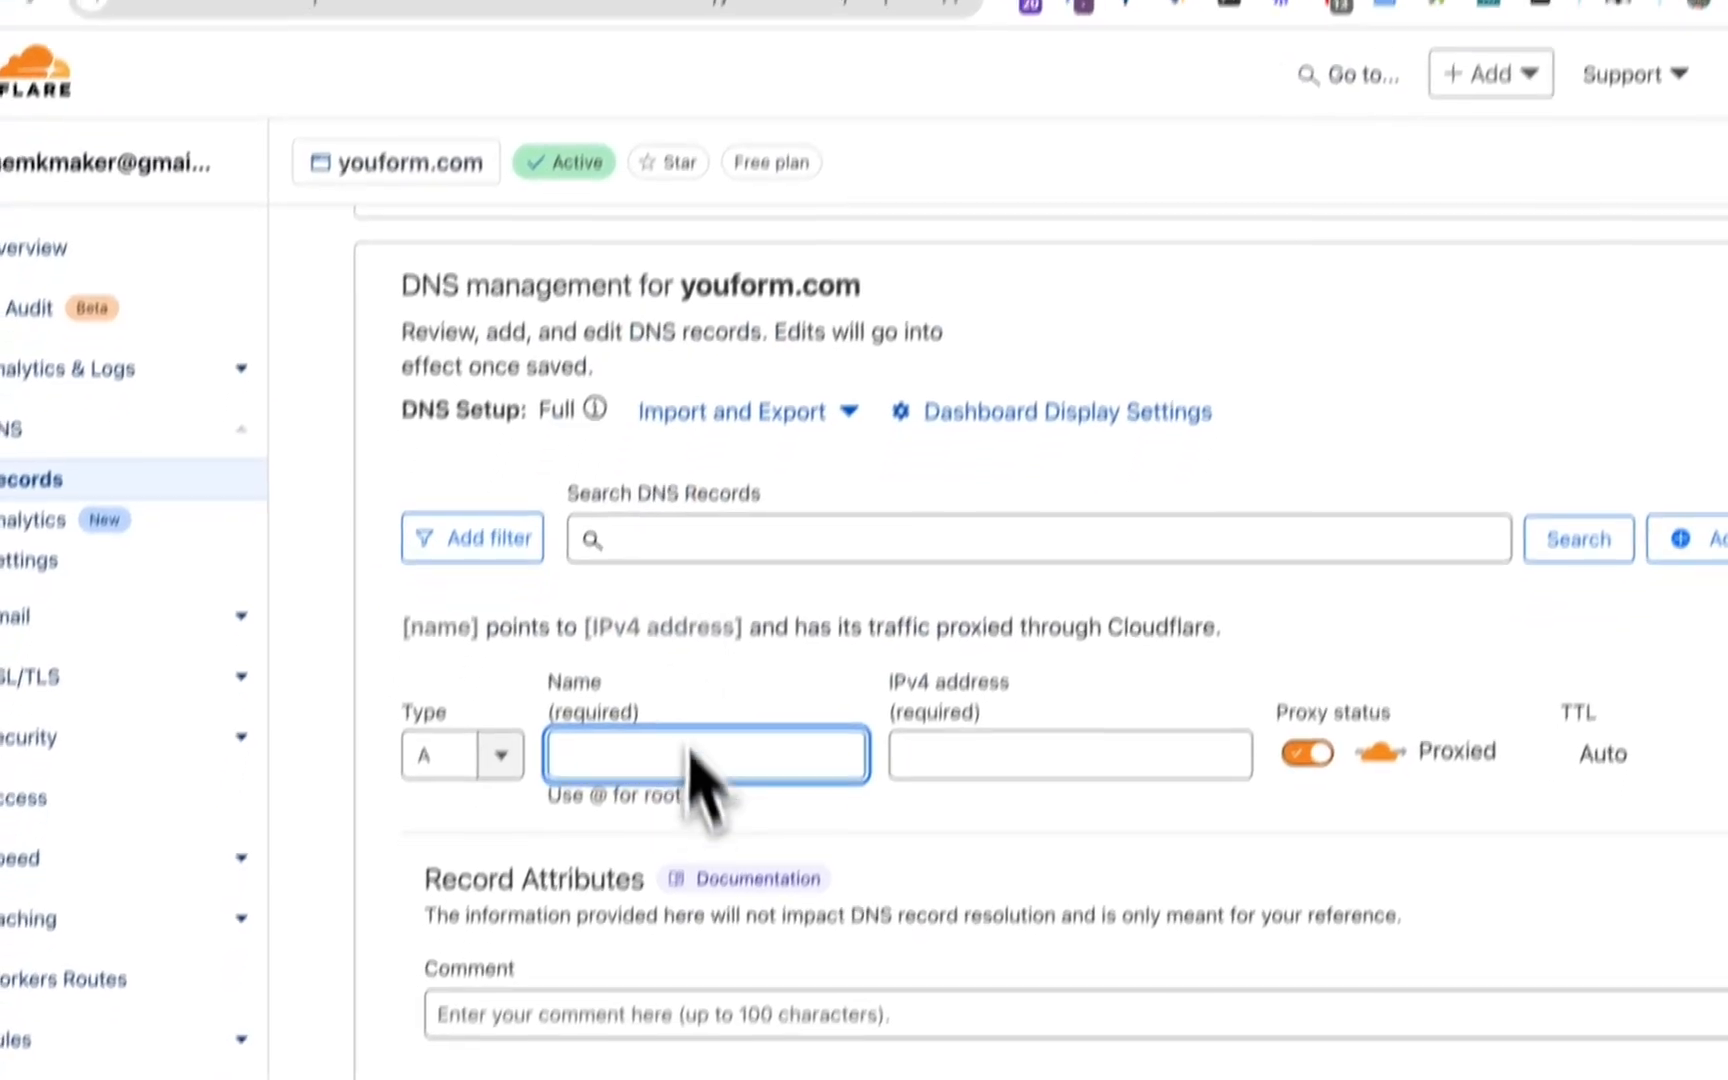
key("ctrl+v")
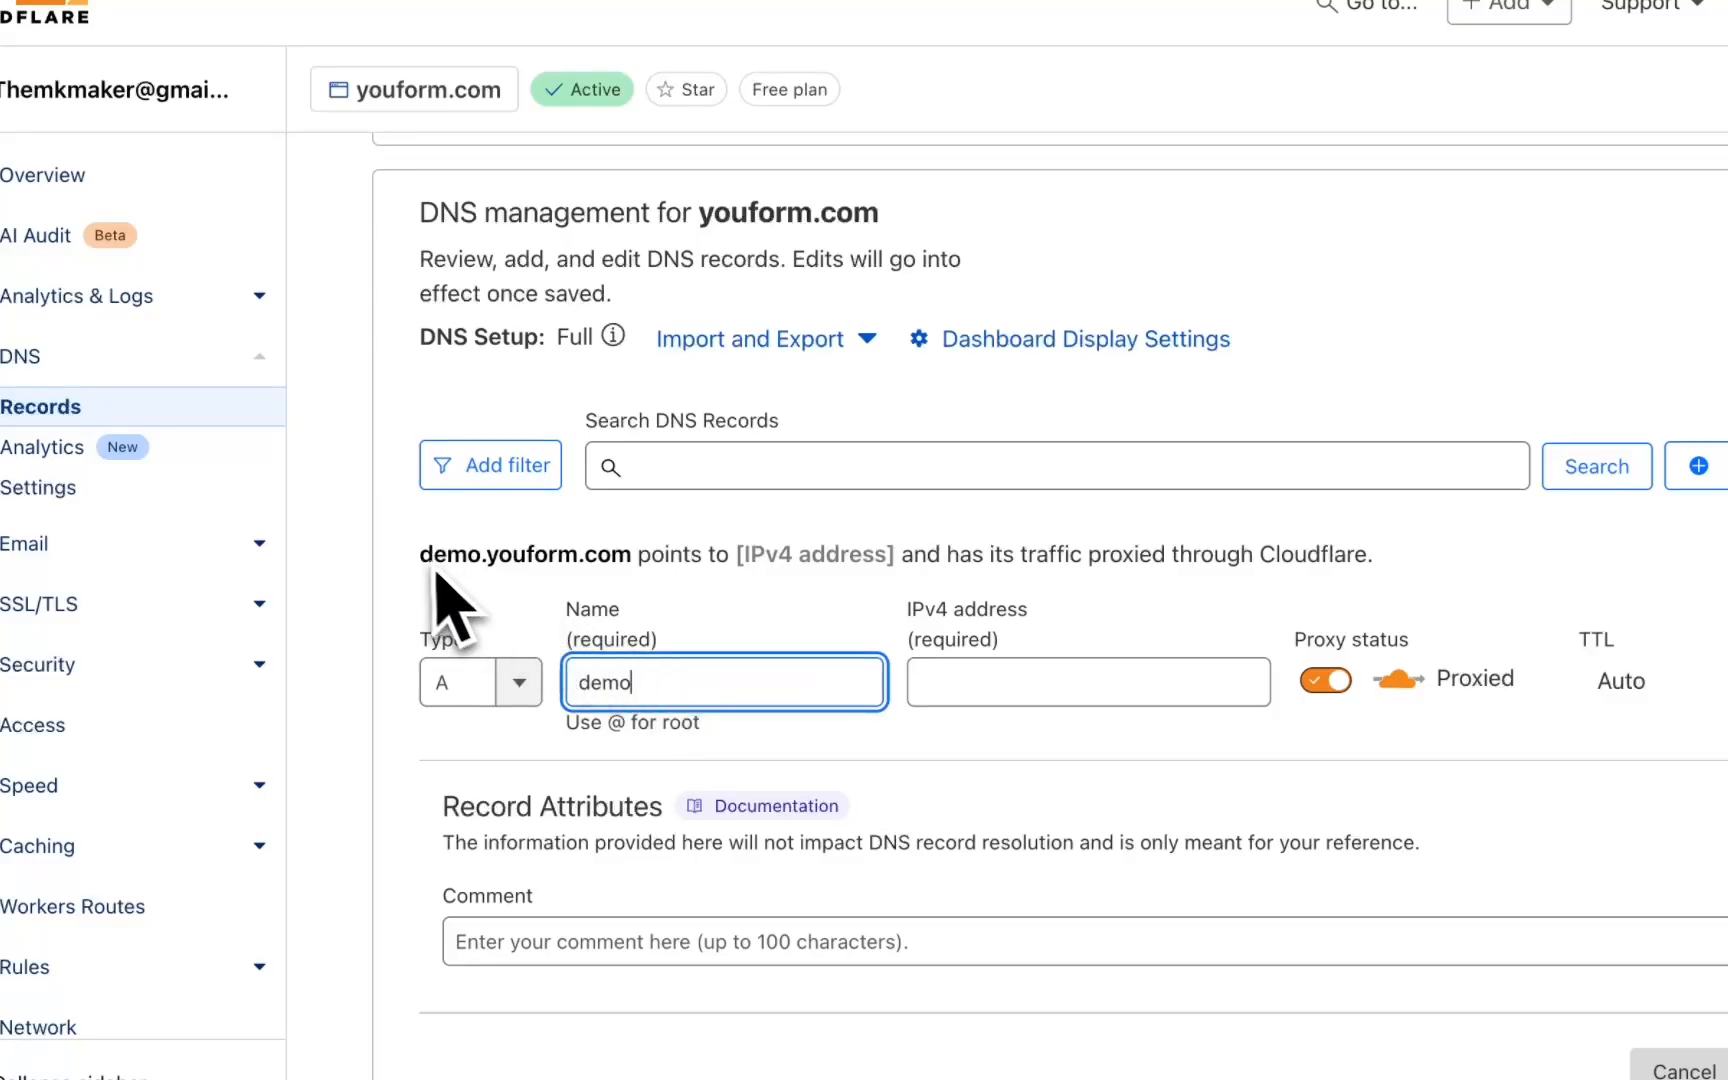
left_click_drag(420, 553, 640, 556)
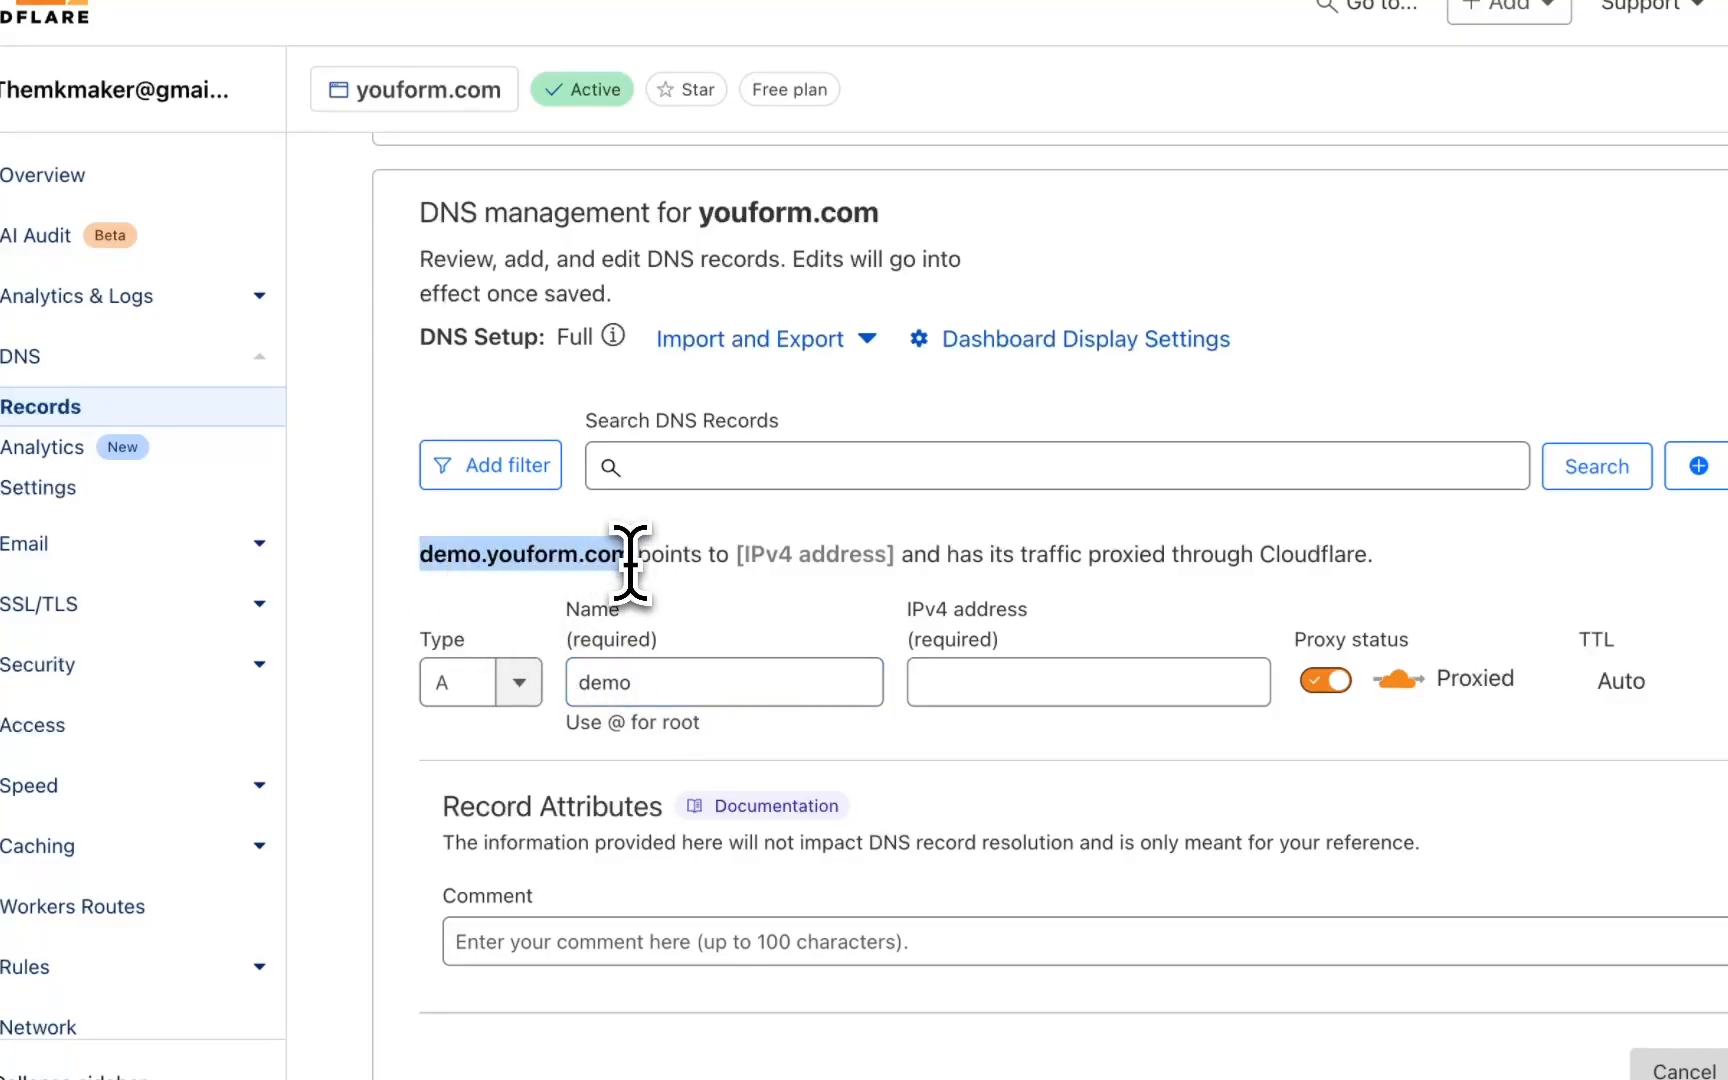
Set the A record's IPv4 address to 213.188.220.209, taken from the form's custom domain instructions in Youform.
left_click(732, 607)
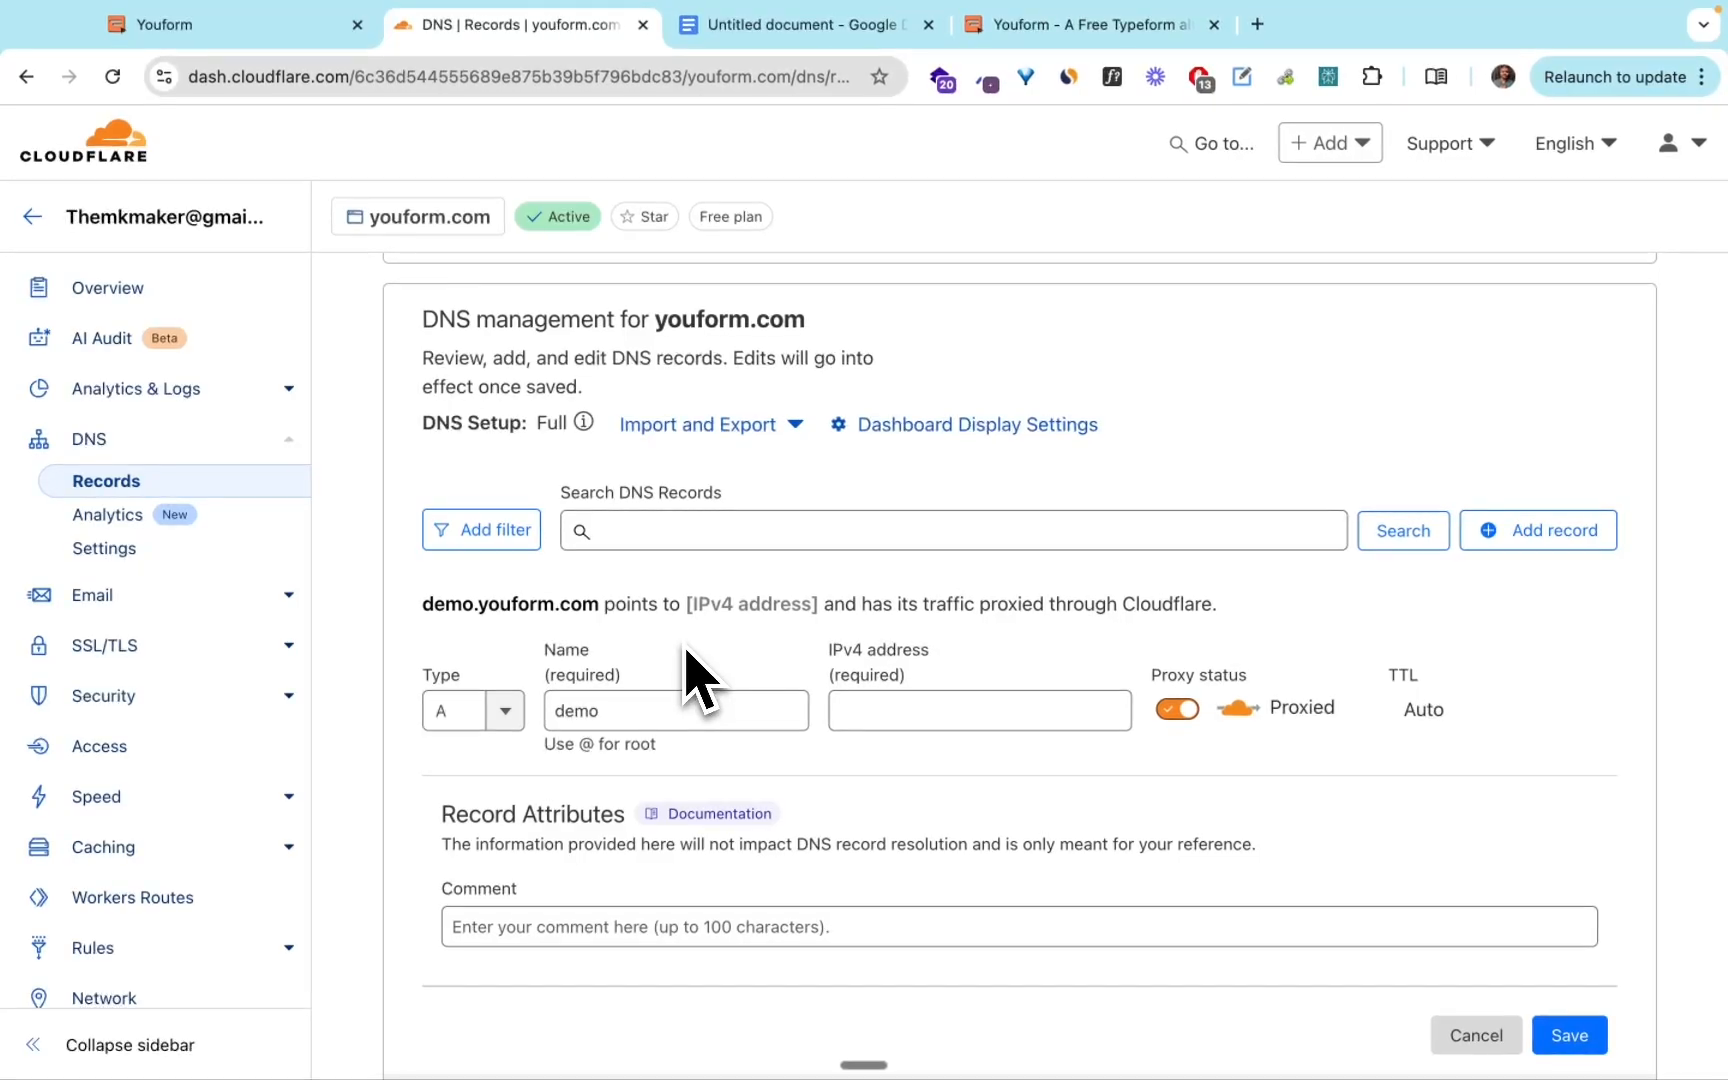
left_click(650, 712)
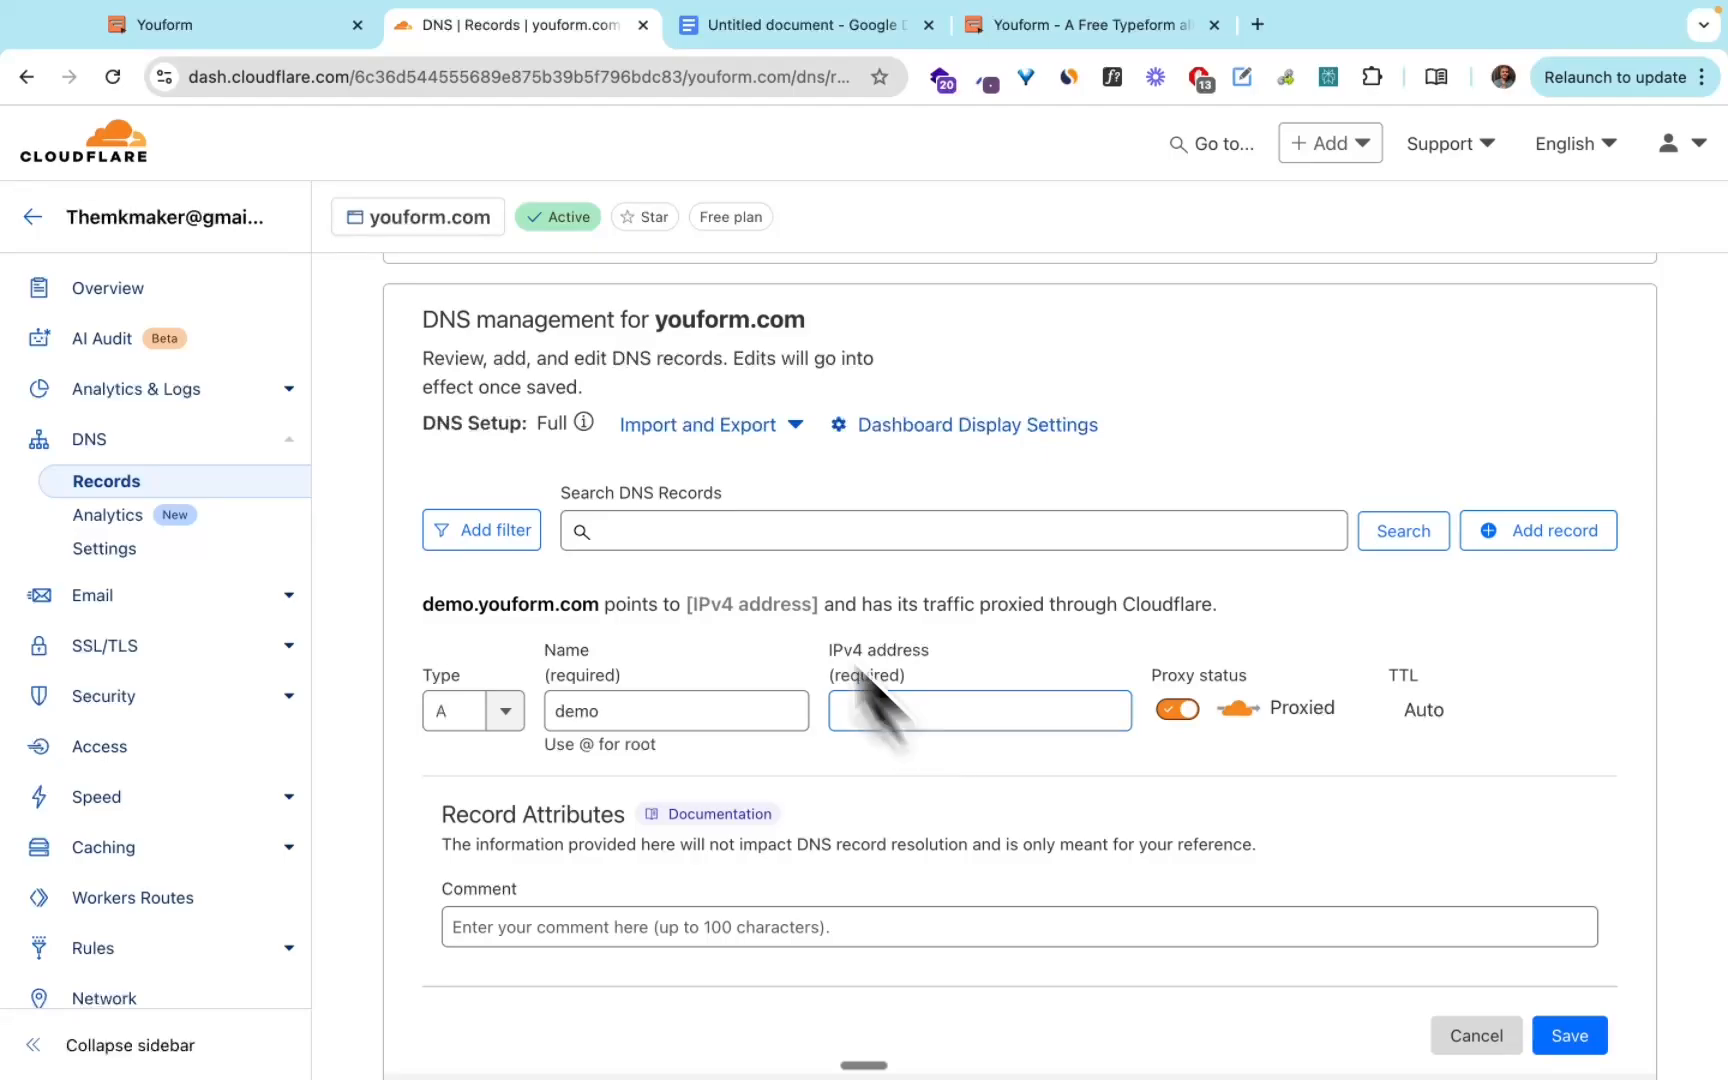
left_click(250, 28)
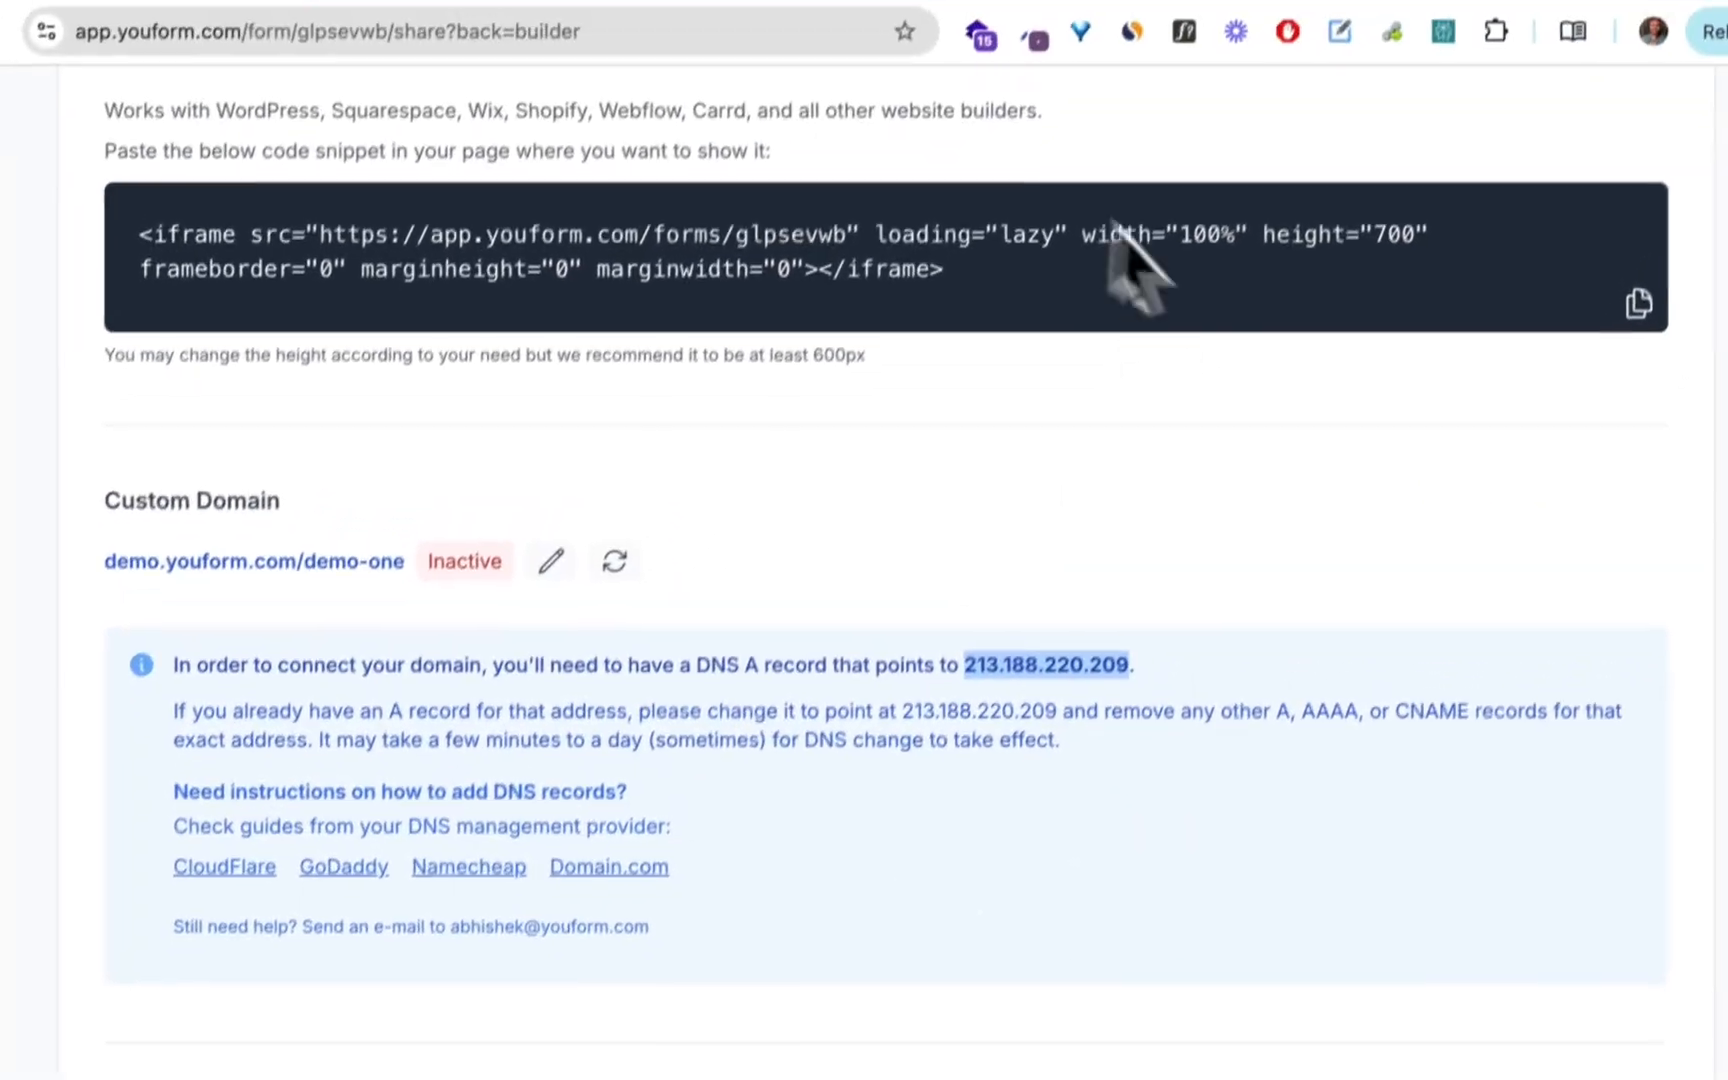
left_click(532, 42)
left_click(1032, 745)
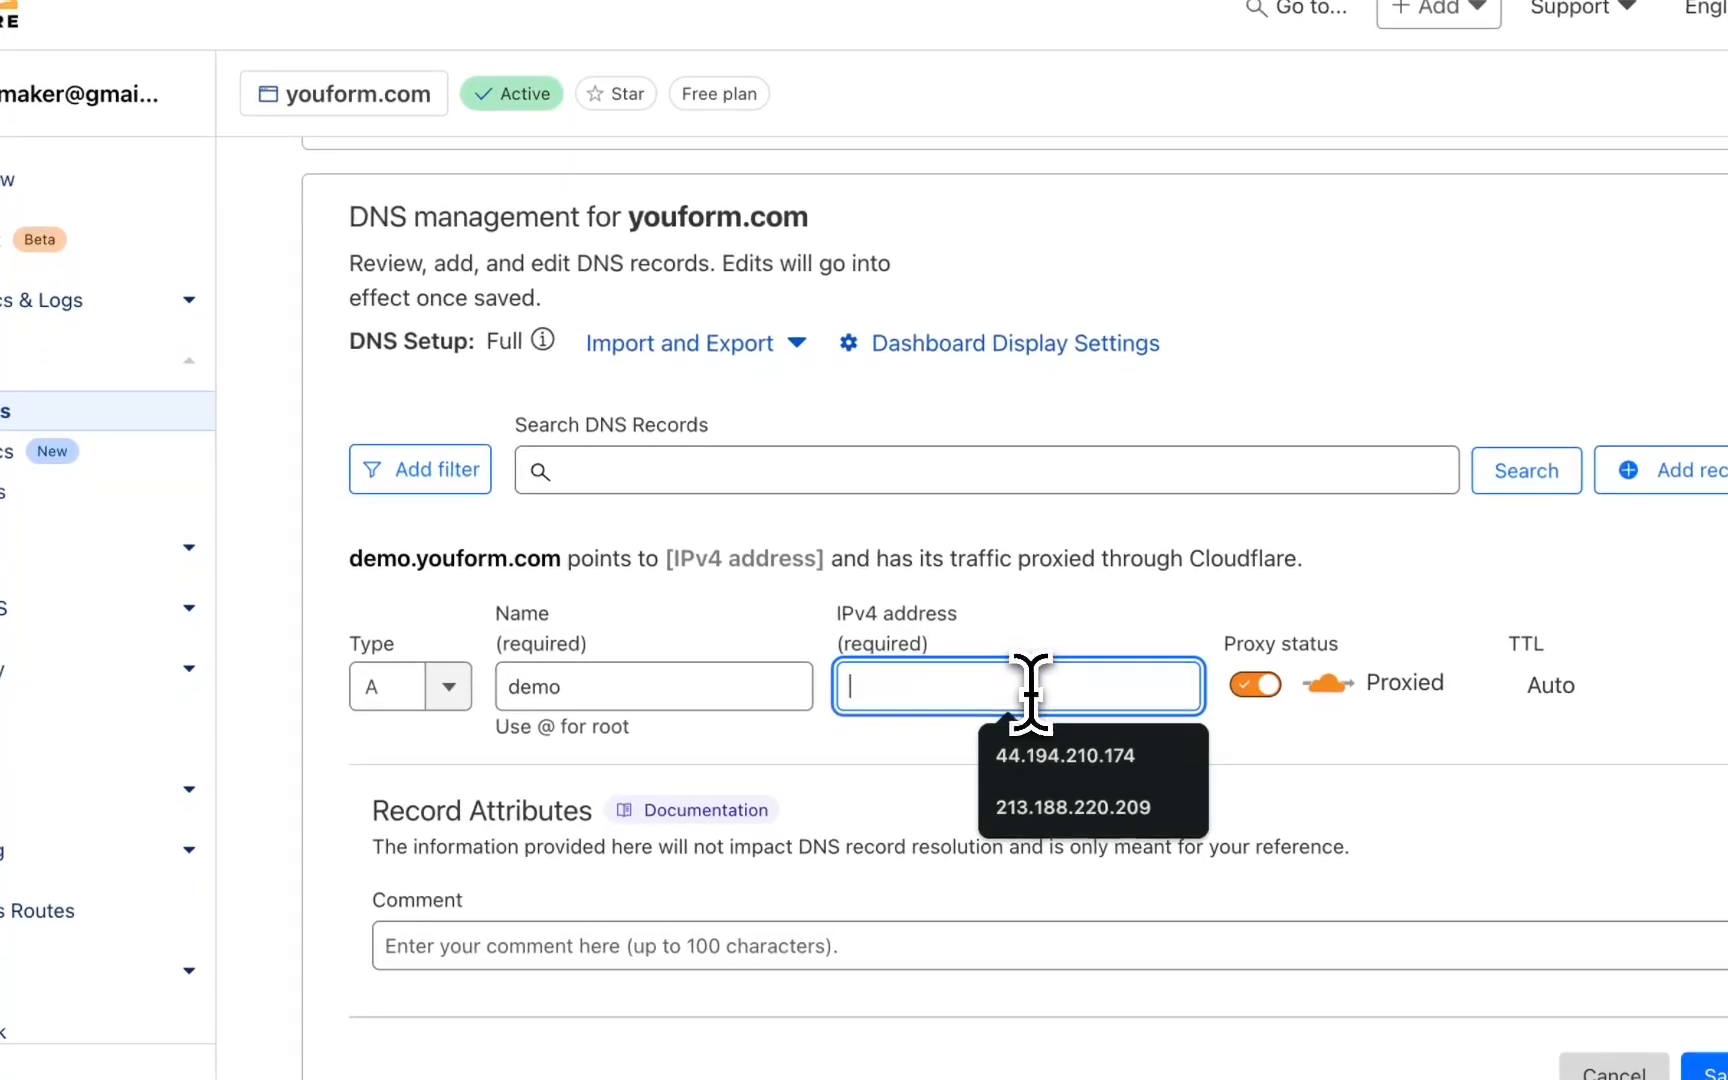
type("213.188.220.209")
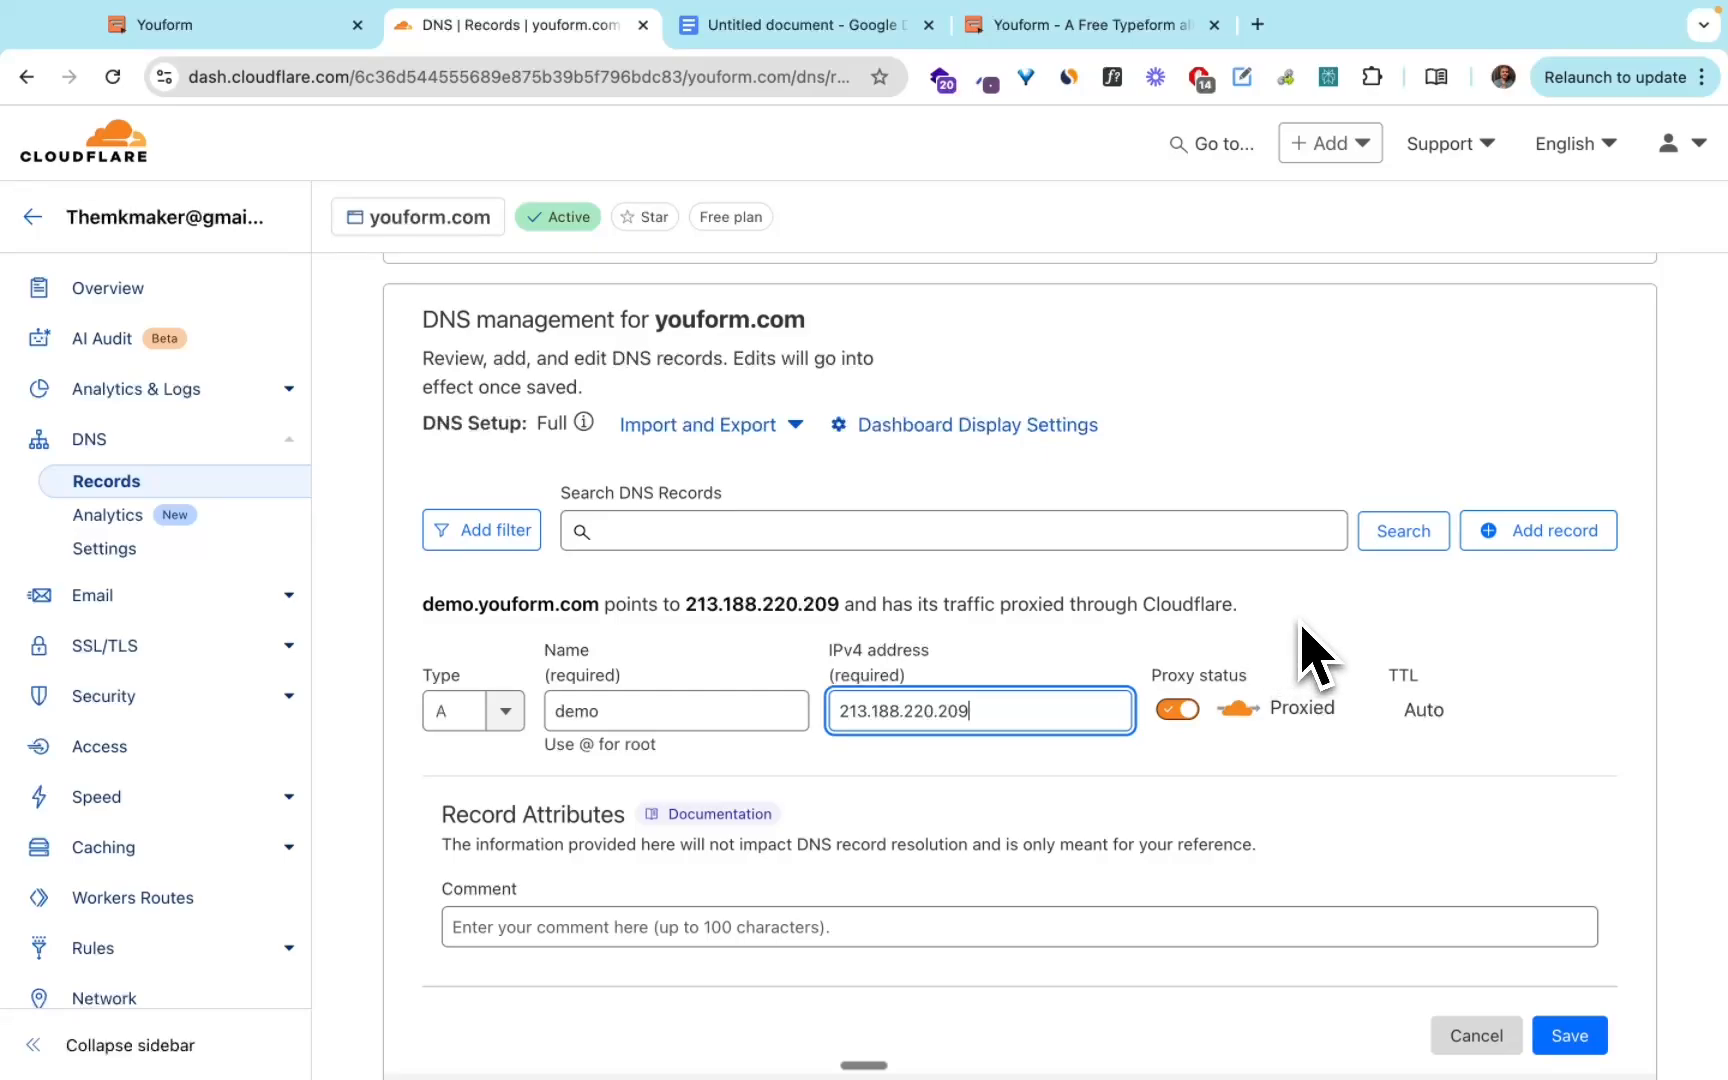
Turn off proxying so the record is DNS only, set its TTL to 1 min, and save the record.
left_click(1180, 712)
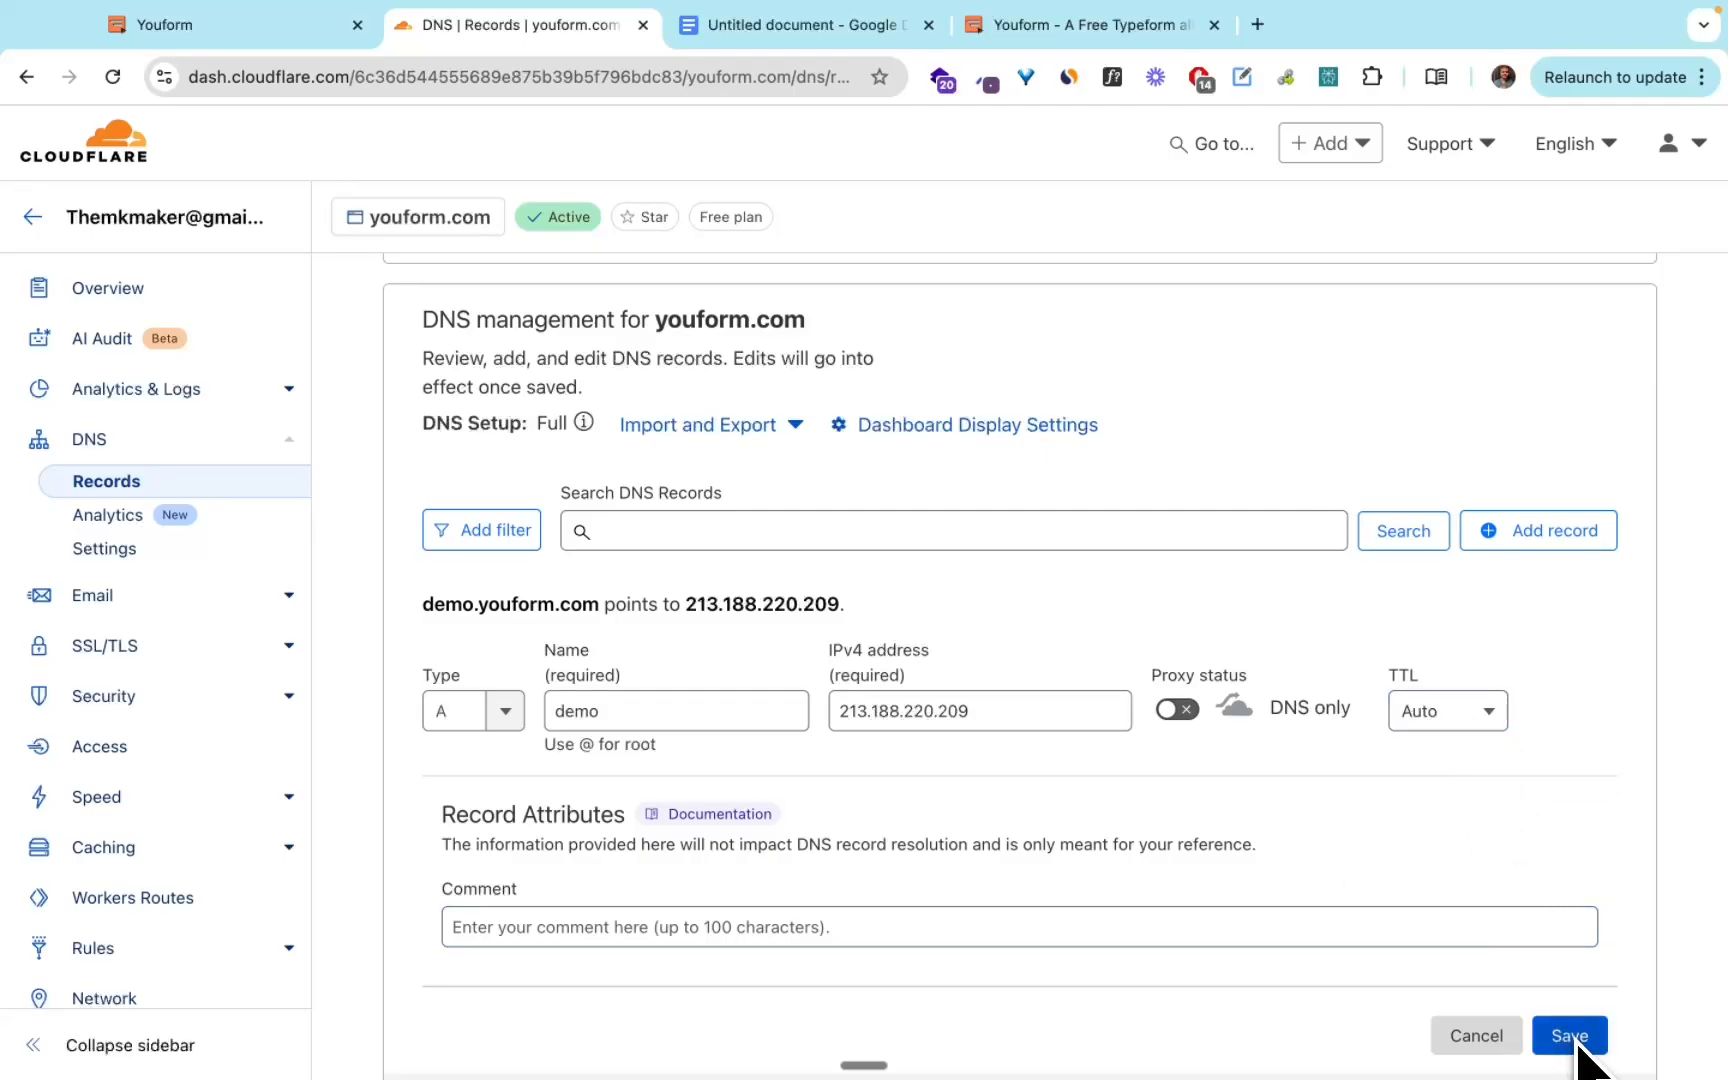
left_click(1482, 720)
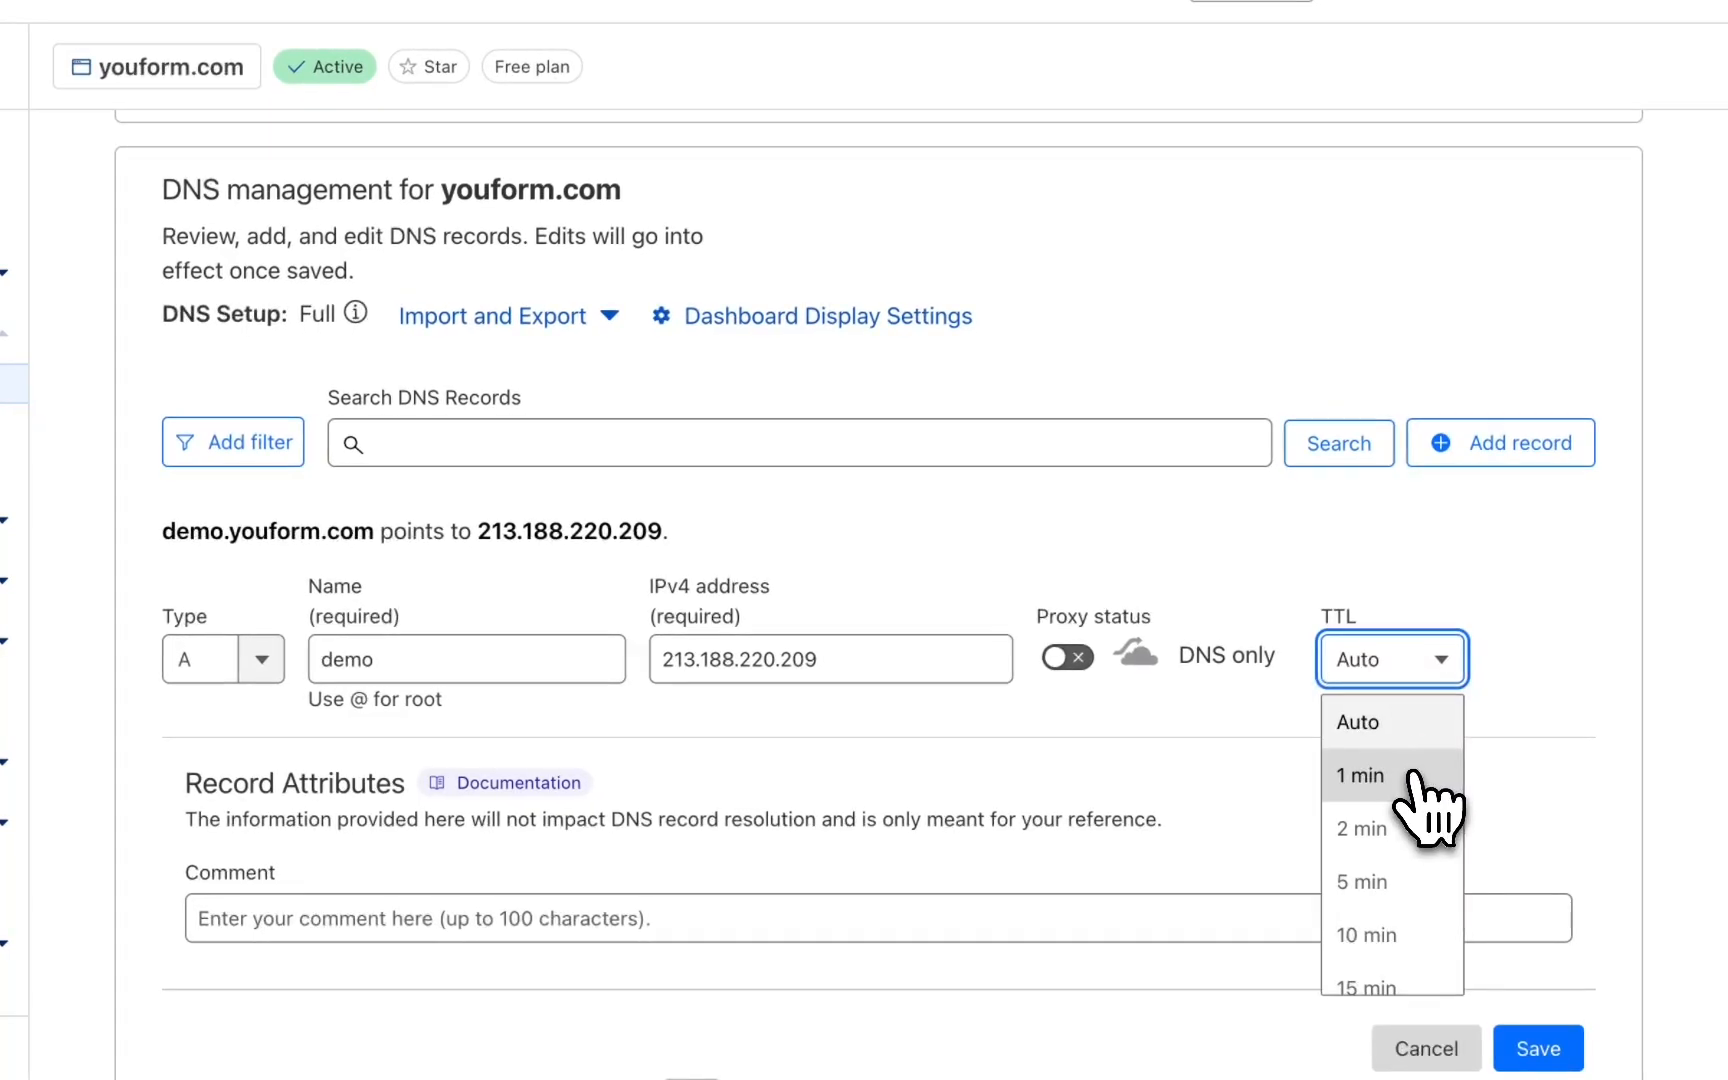
left_click(1412, 776)
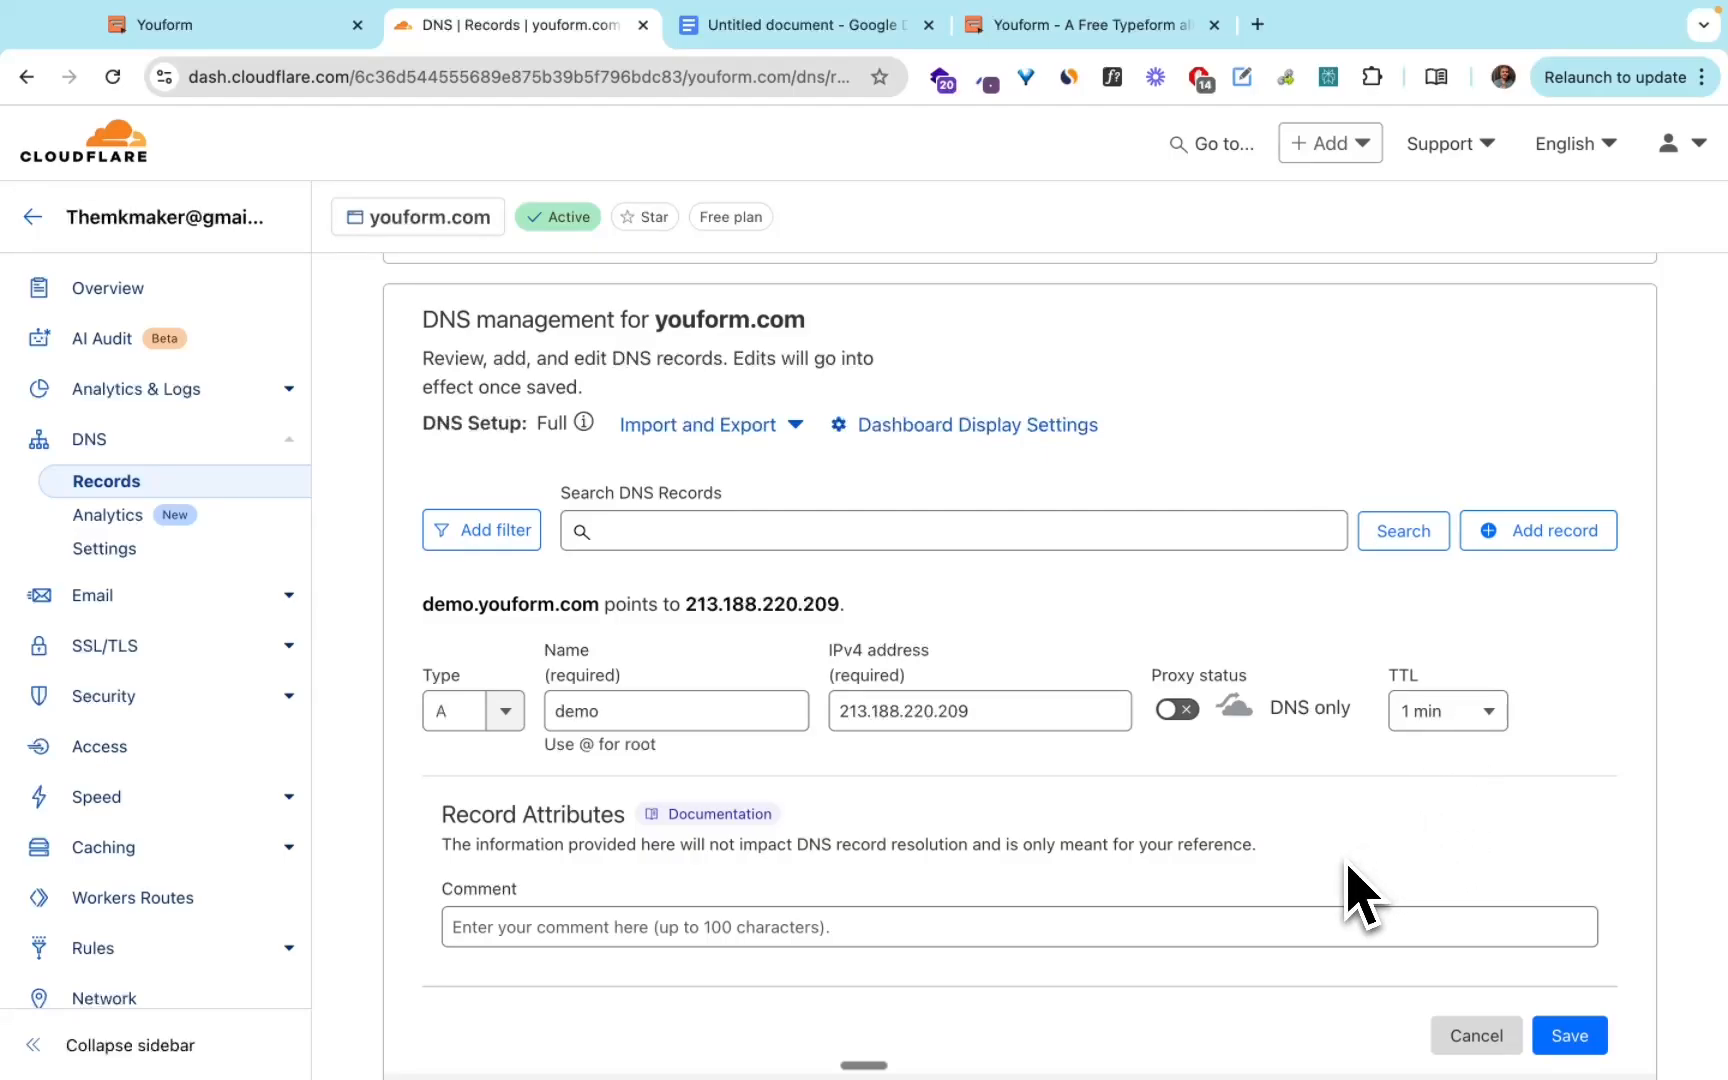
left_click(1569, 1035)
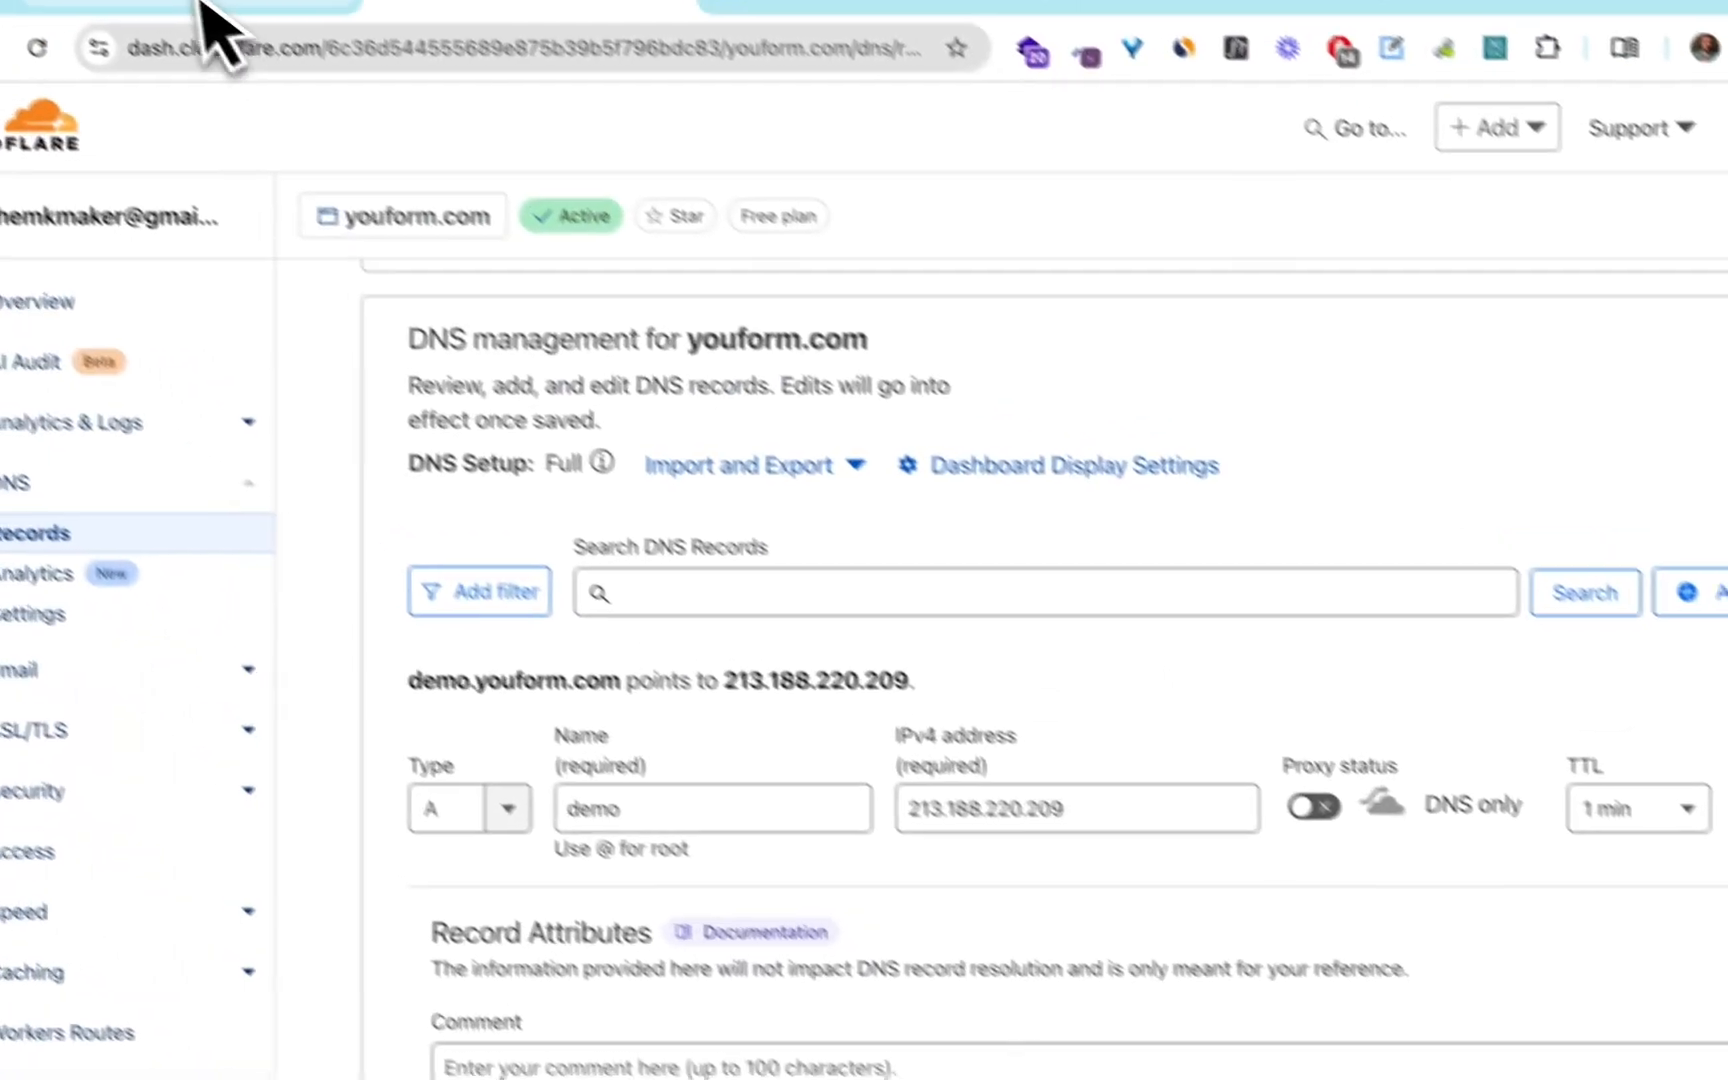
Switch to Youform, refresh the status of demo.youform.com/demo-one, and open that custom link.
left_click(245, 28)
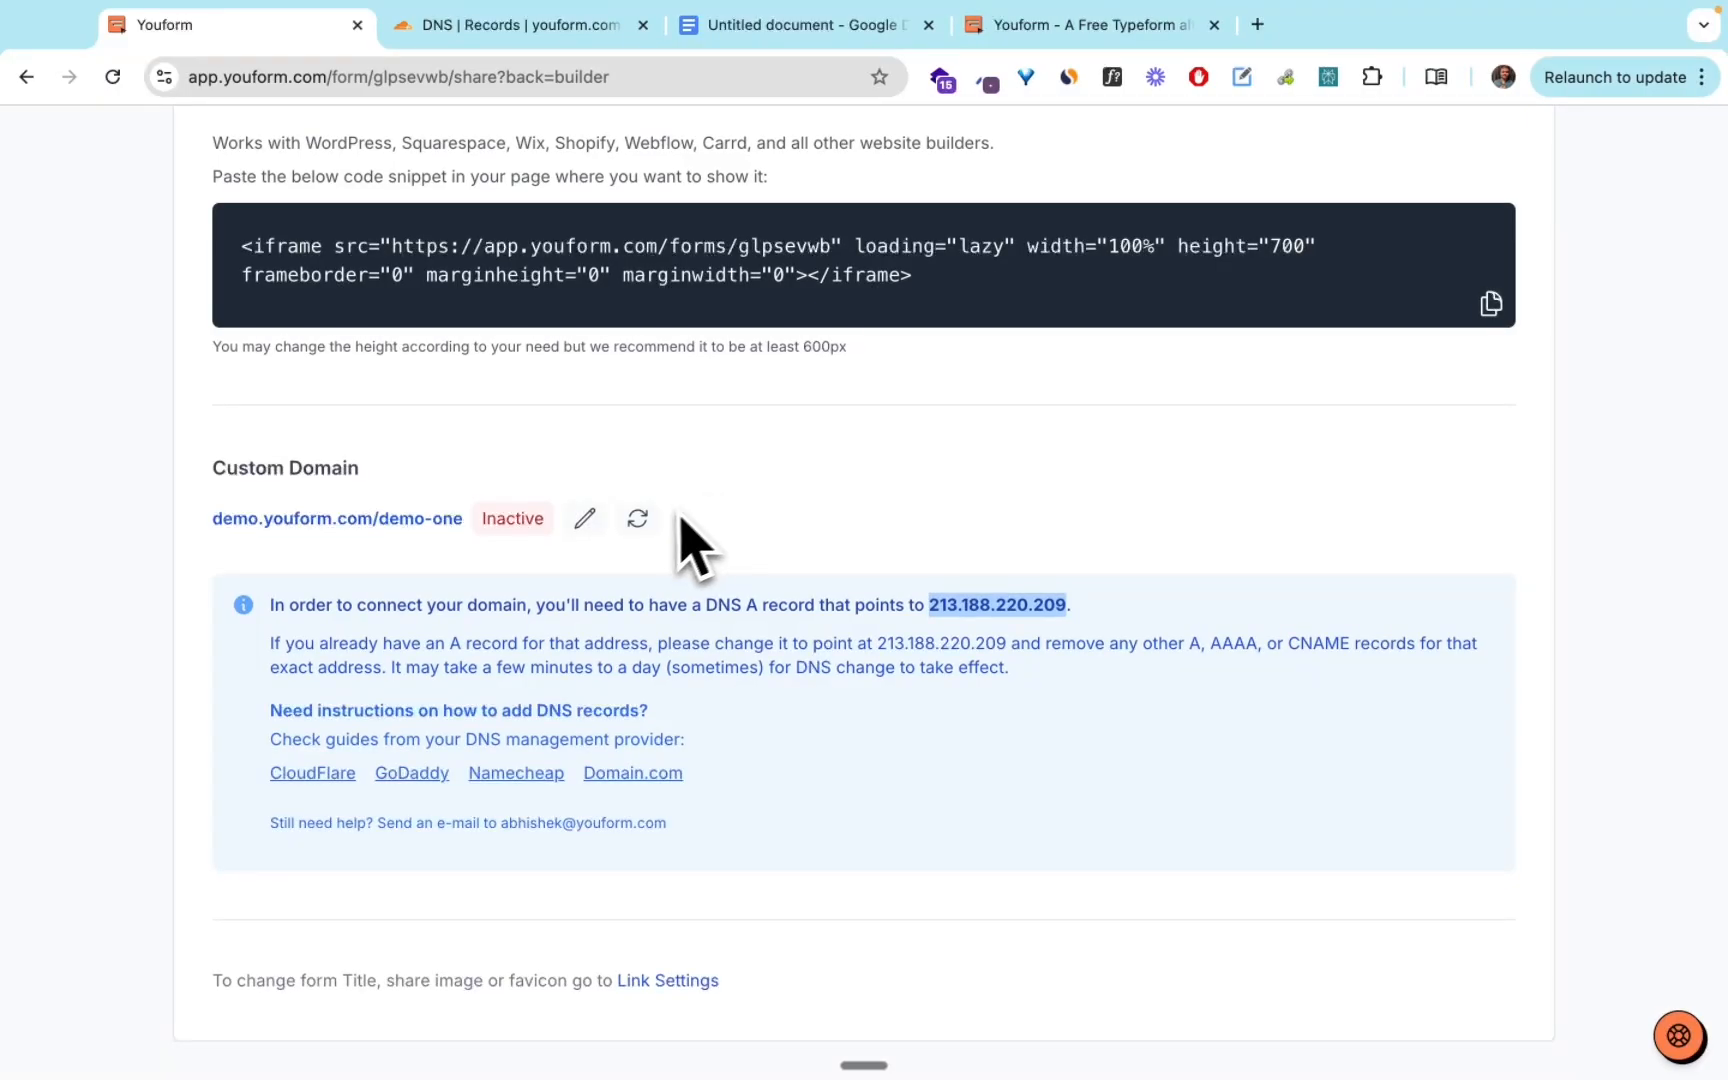
left_click(637, 518)
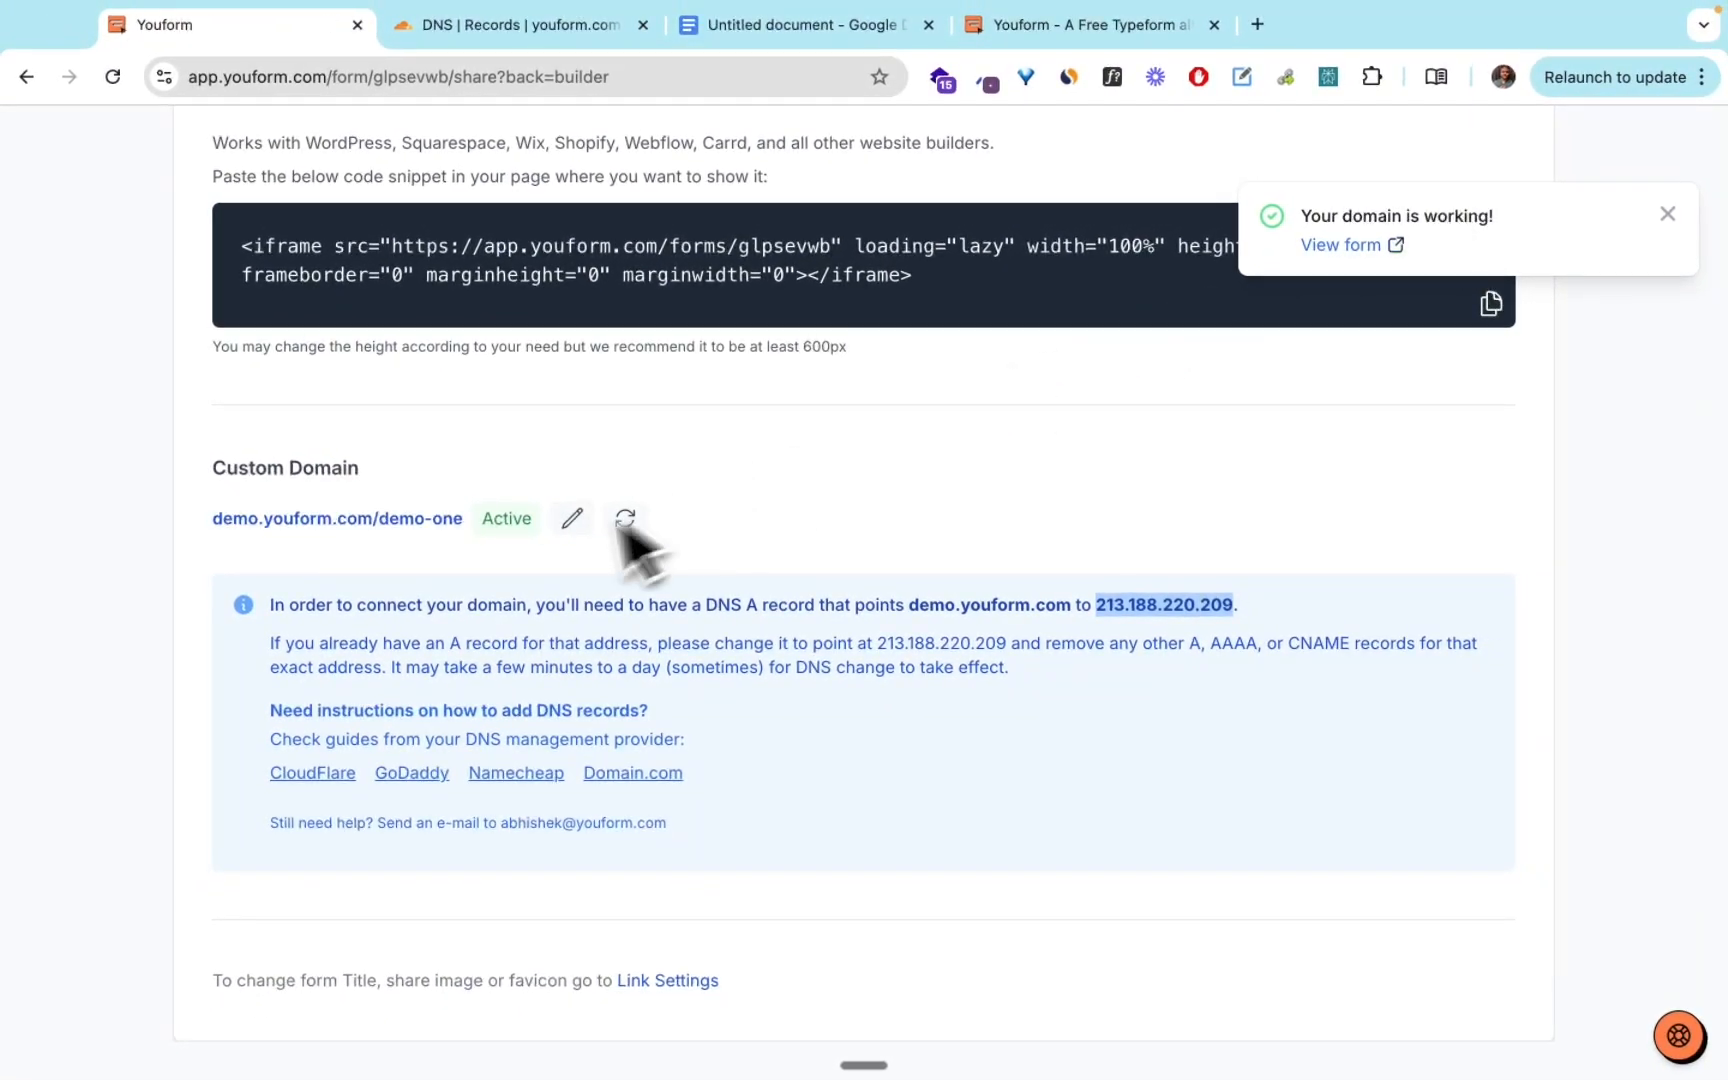
left_click(430, 518)
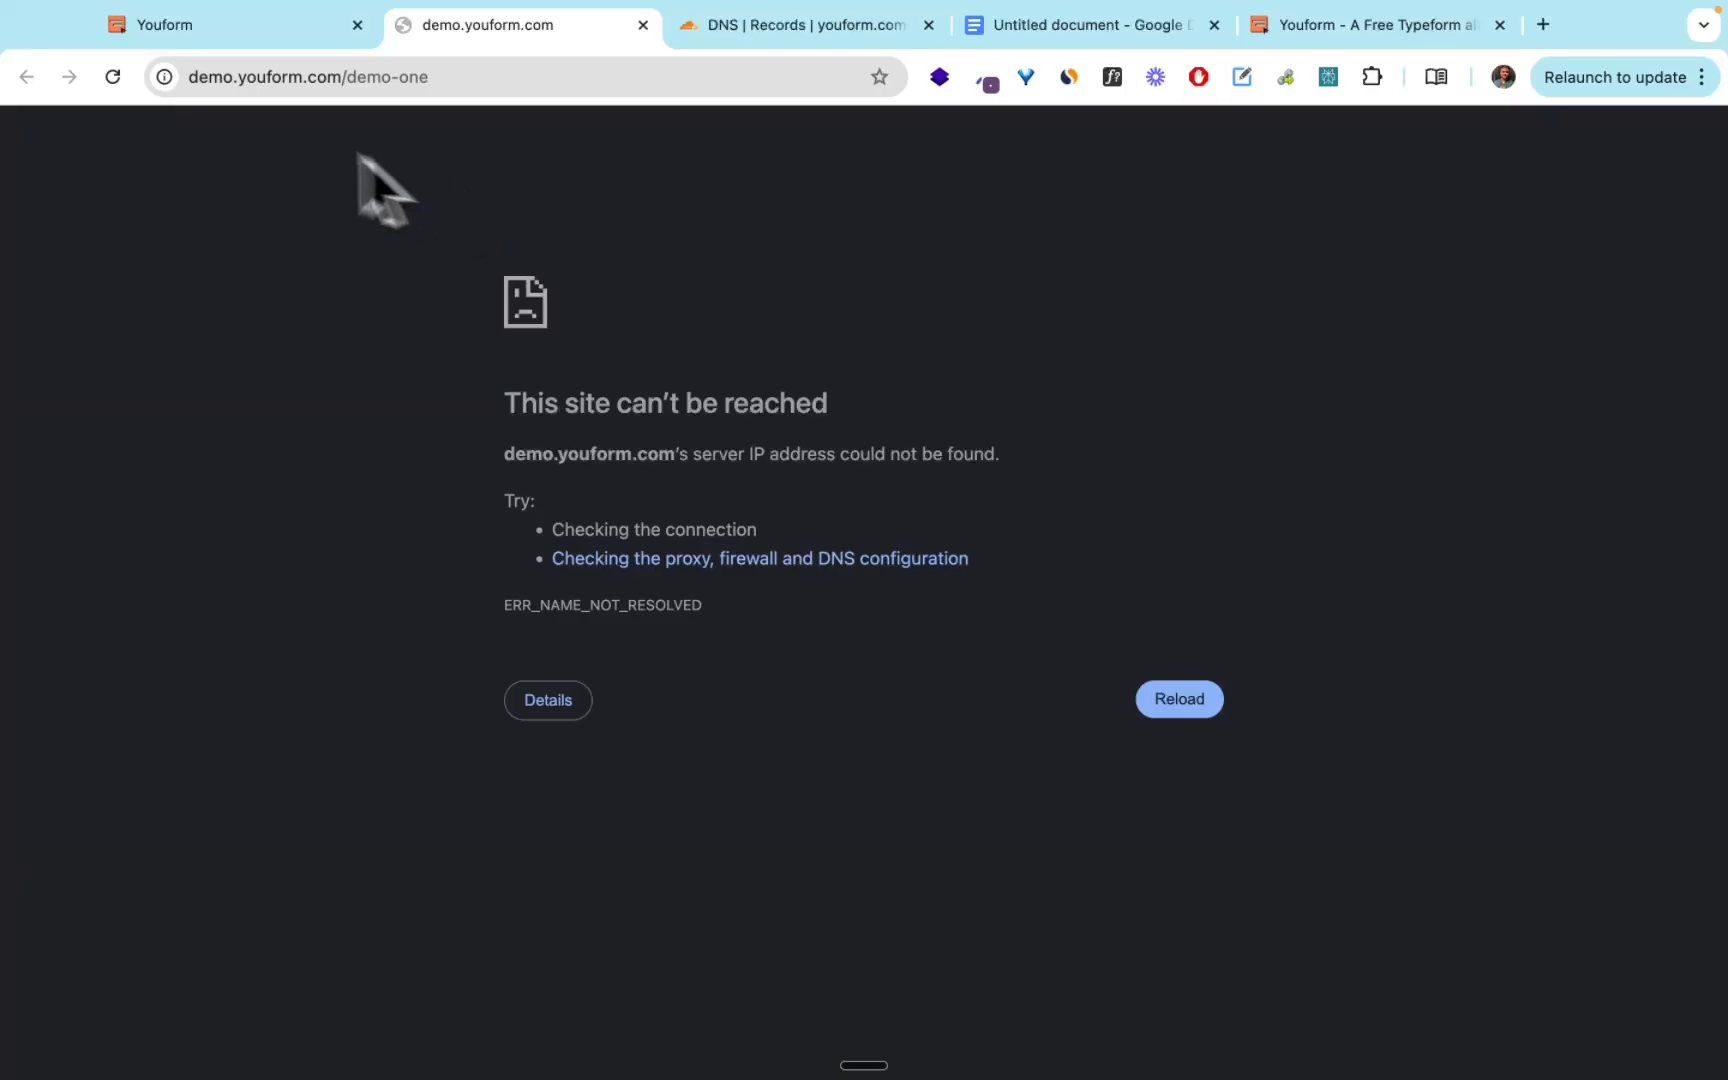
Check the demo.youform.com/demo-one page against the form's custom domain section in Youform.
left_click(240, 30)
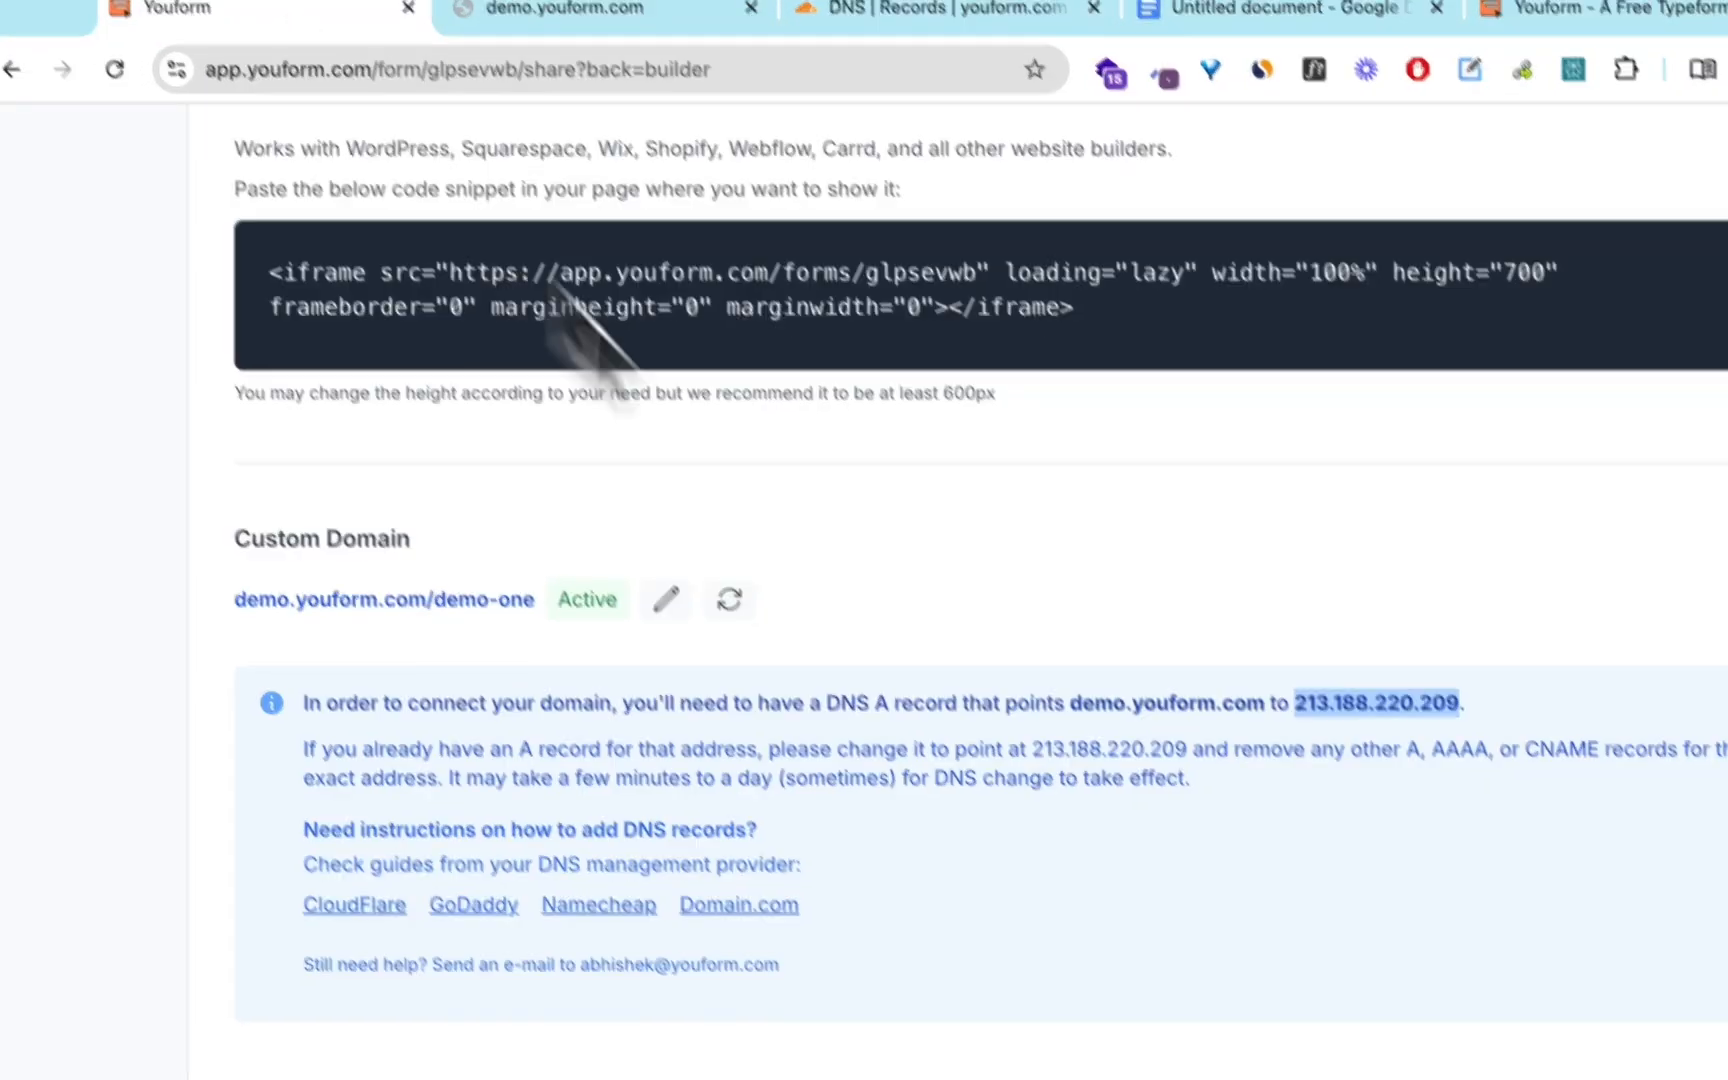
left_click(905, 826)
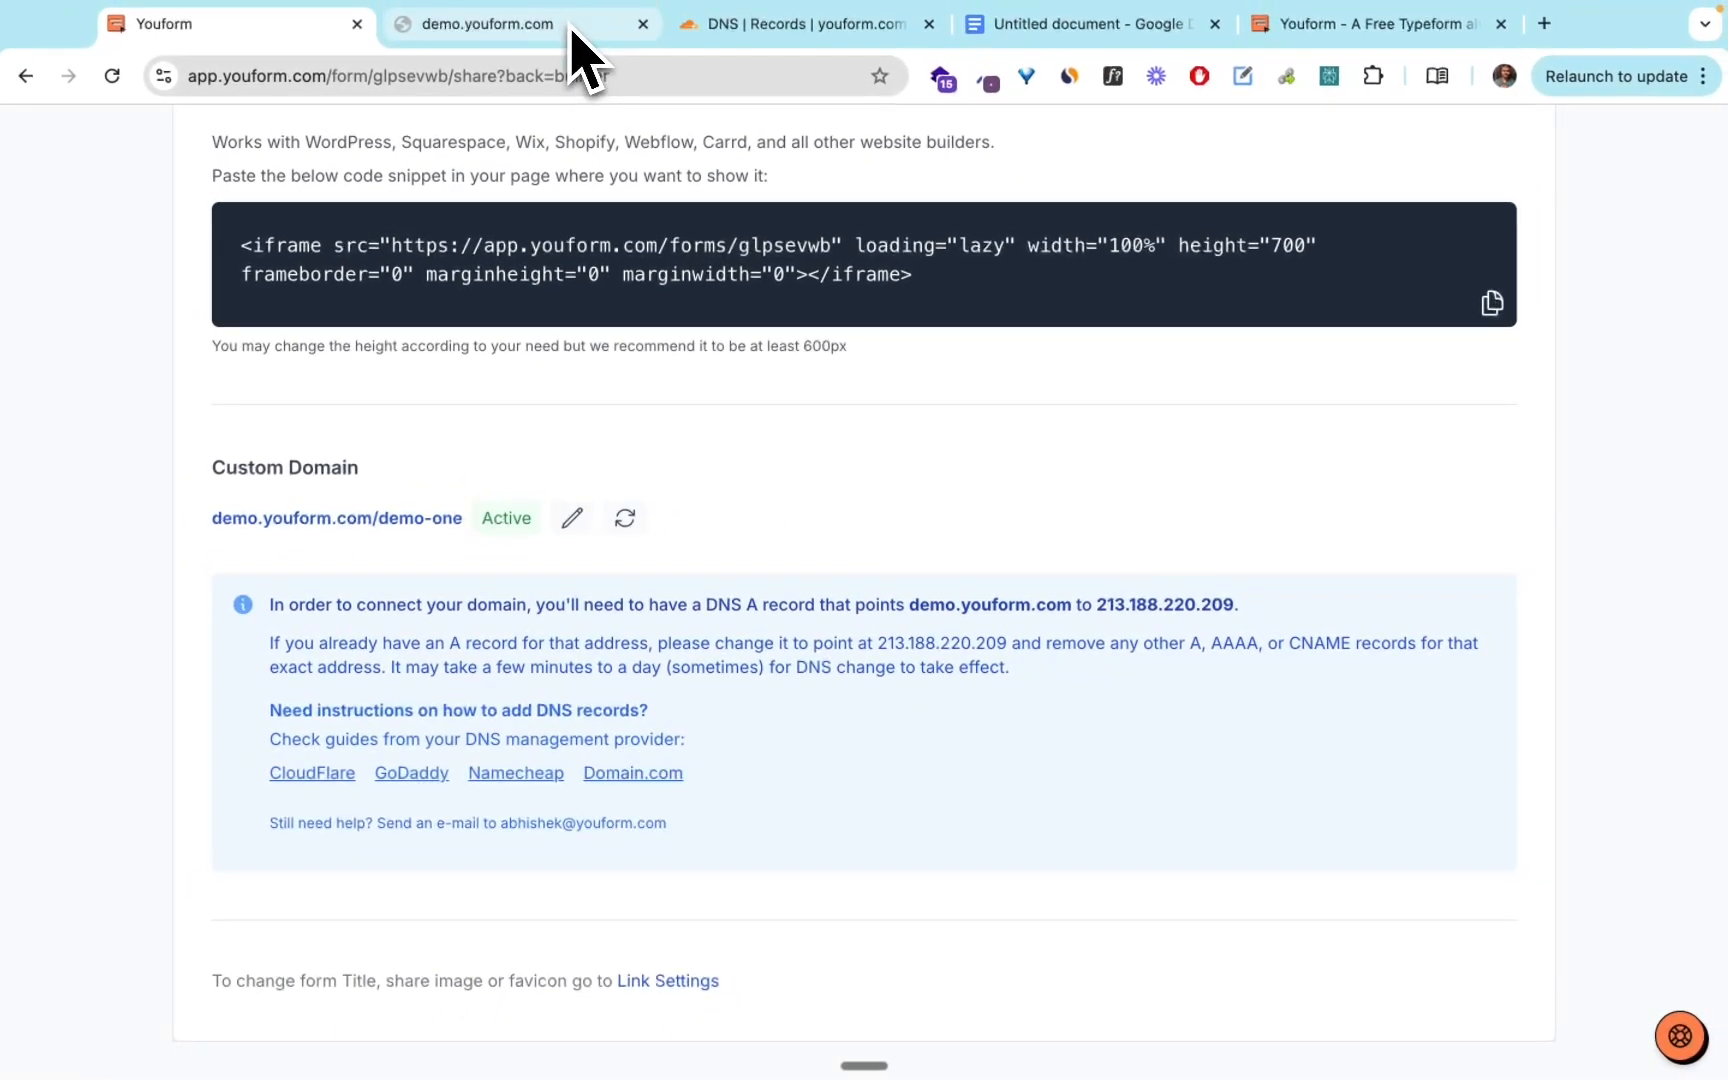
left_click(575, 30)
left_click(297, 28)
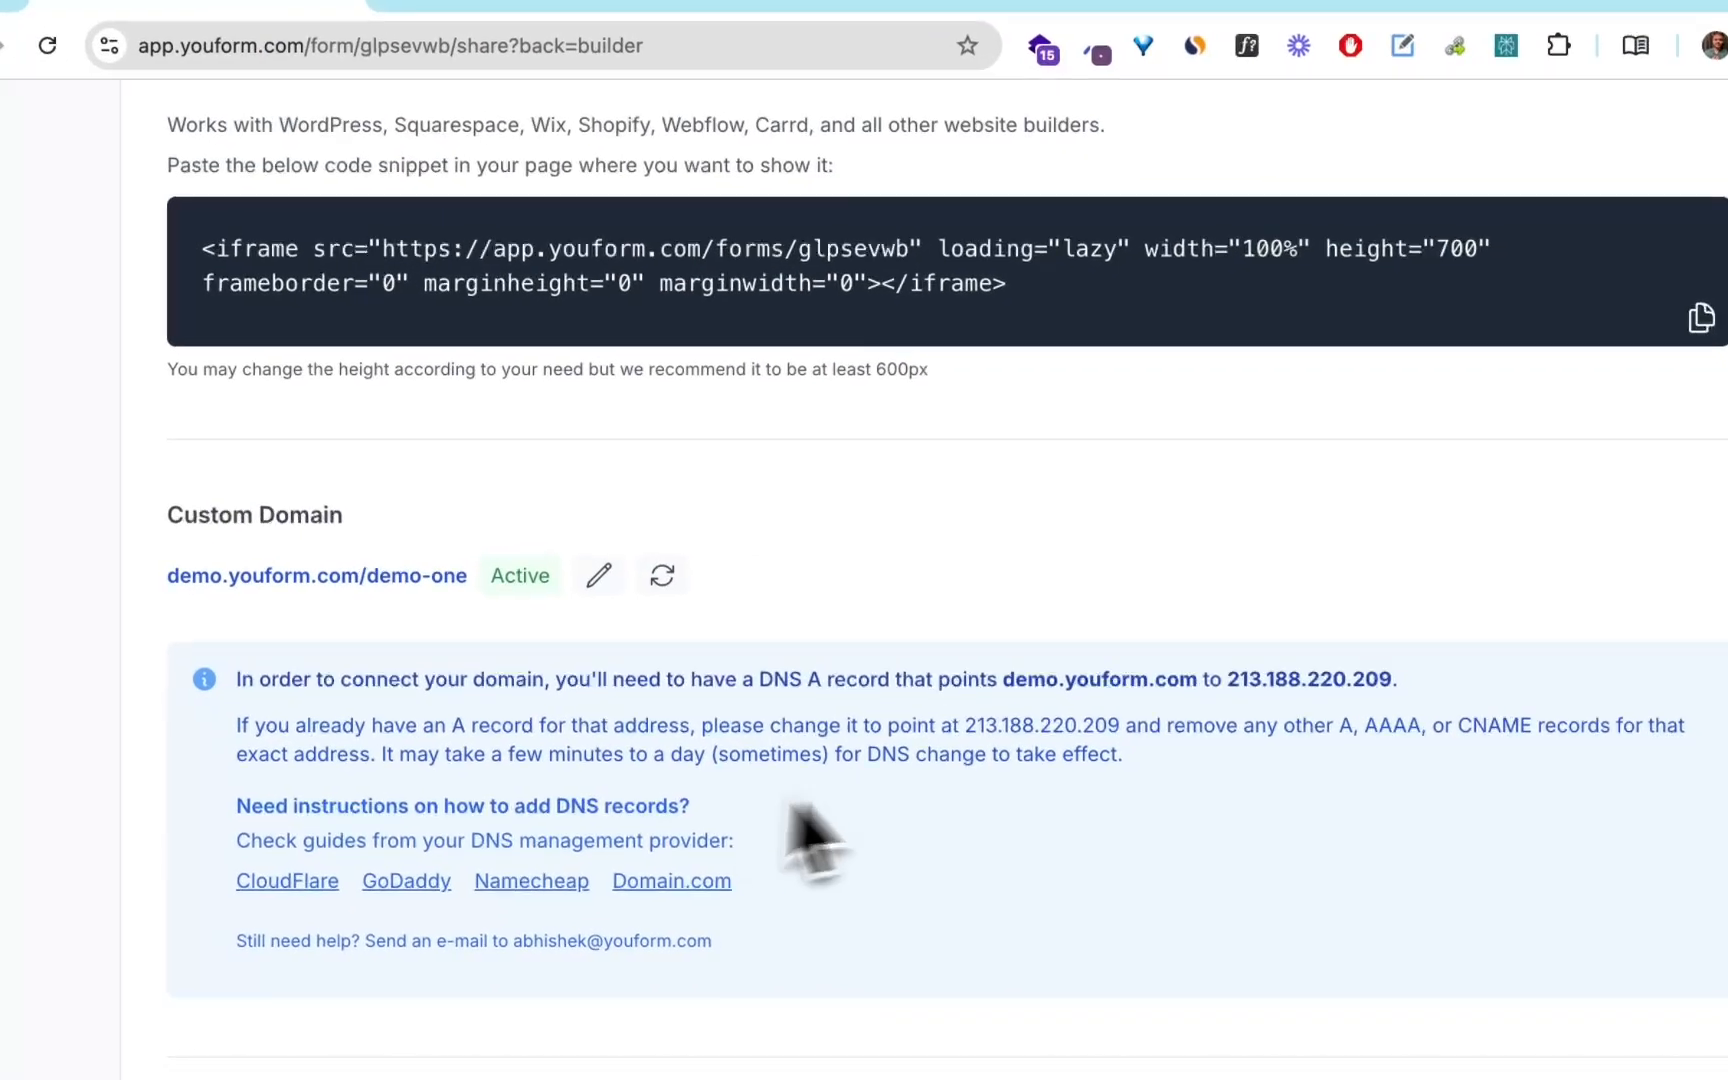
left_click(665, 25)
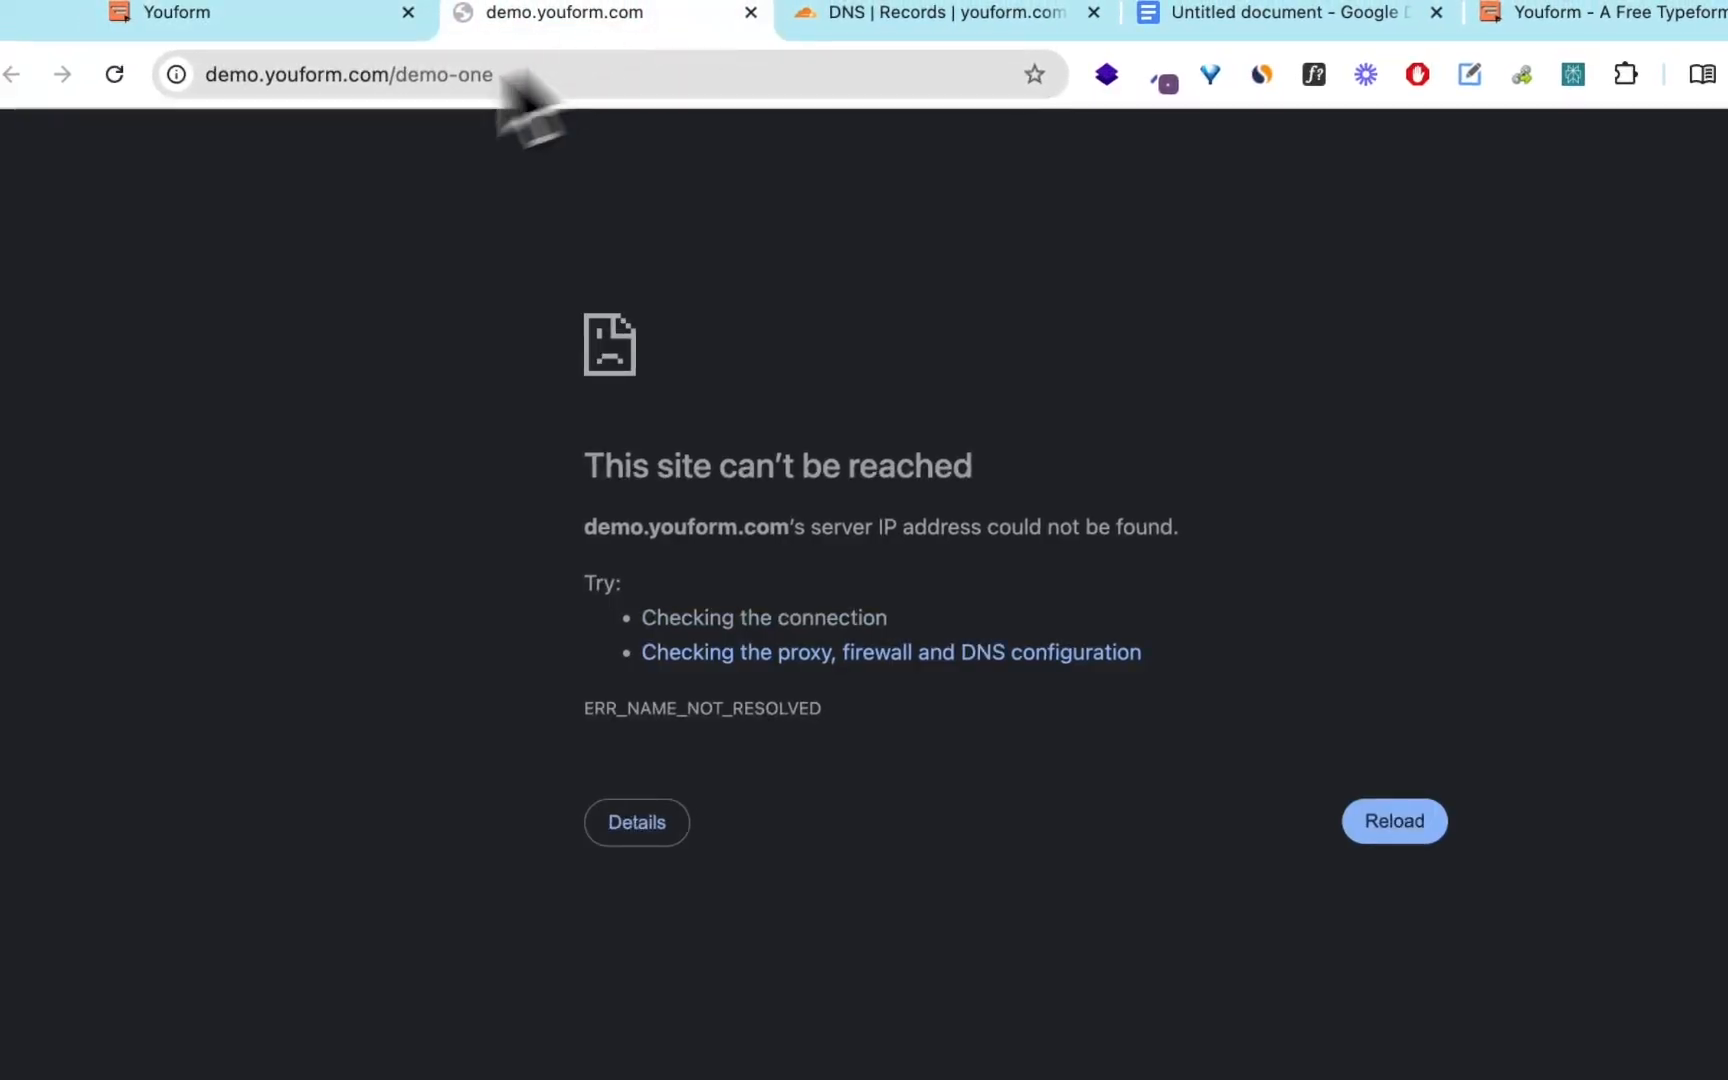
left_click(313, 30)
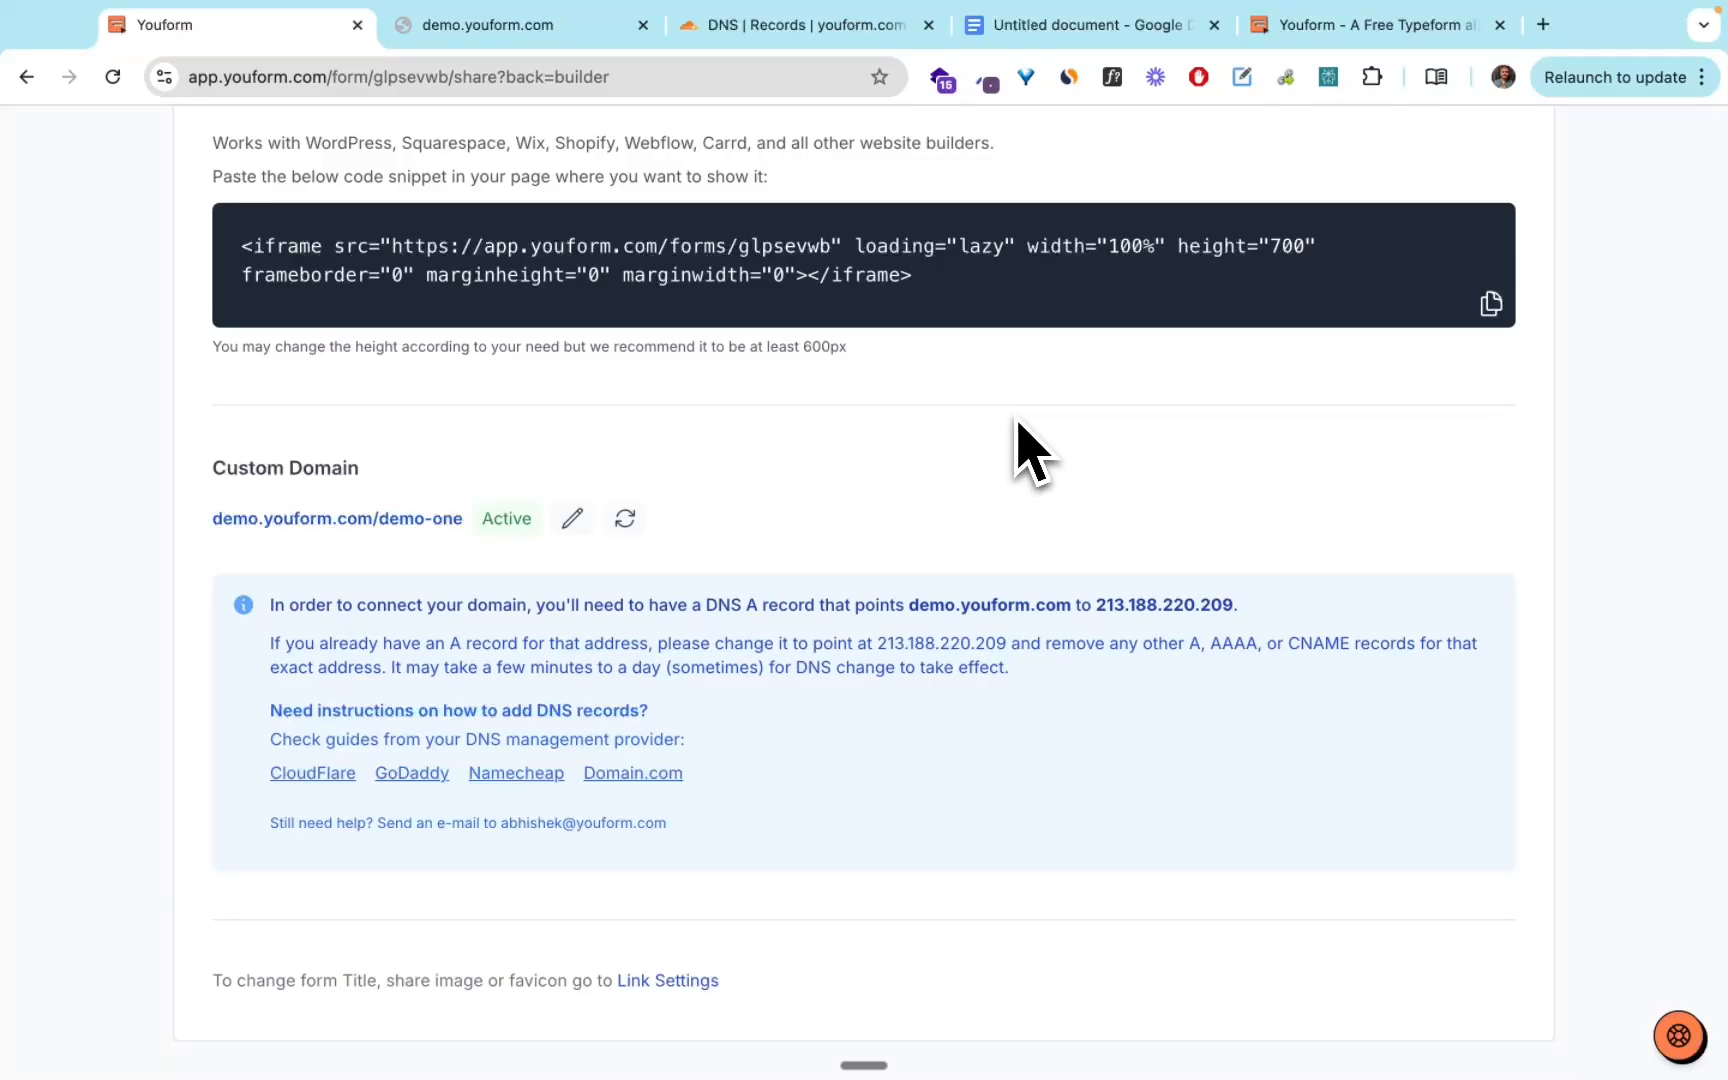
Open the SMOWCODE form from the Youform dashboard and go to the custom domain section of its sharing options.
scroll(1030, 450, "up", 6)
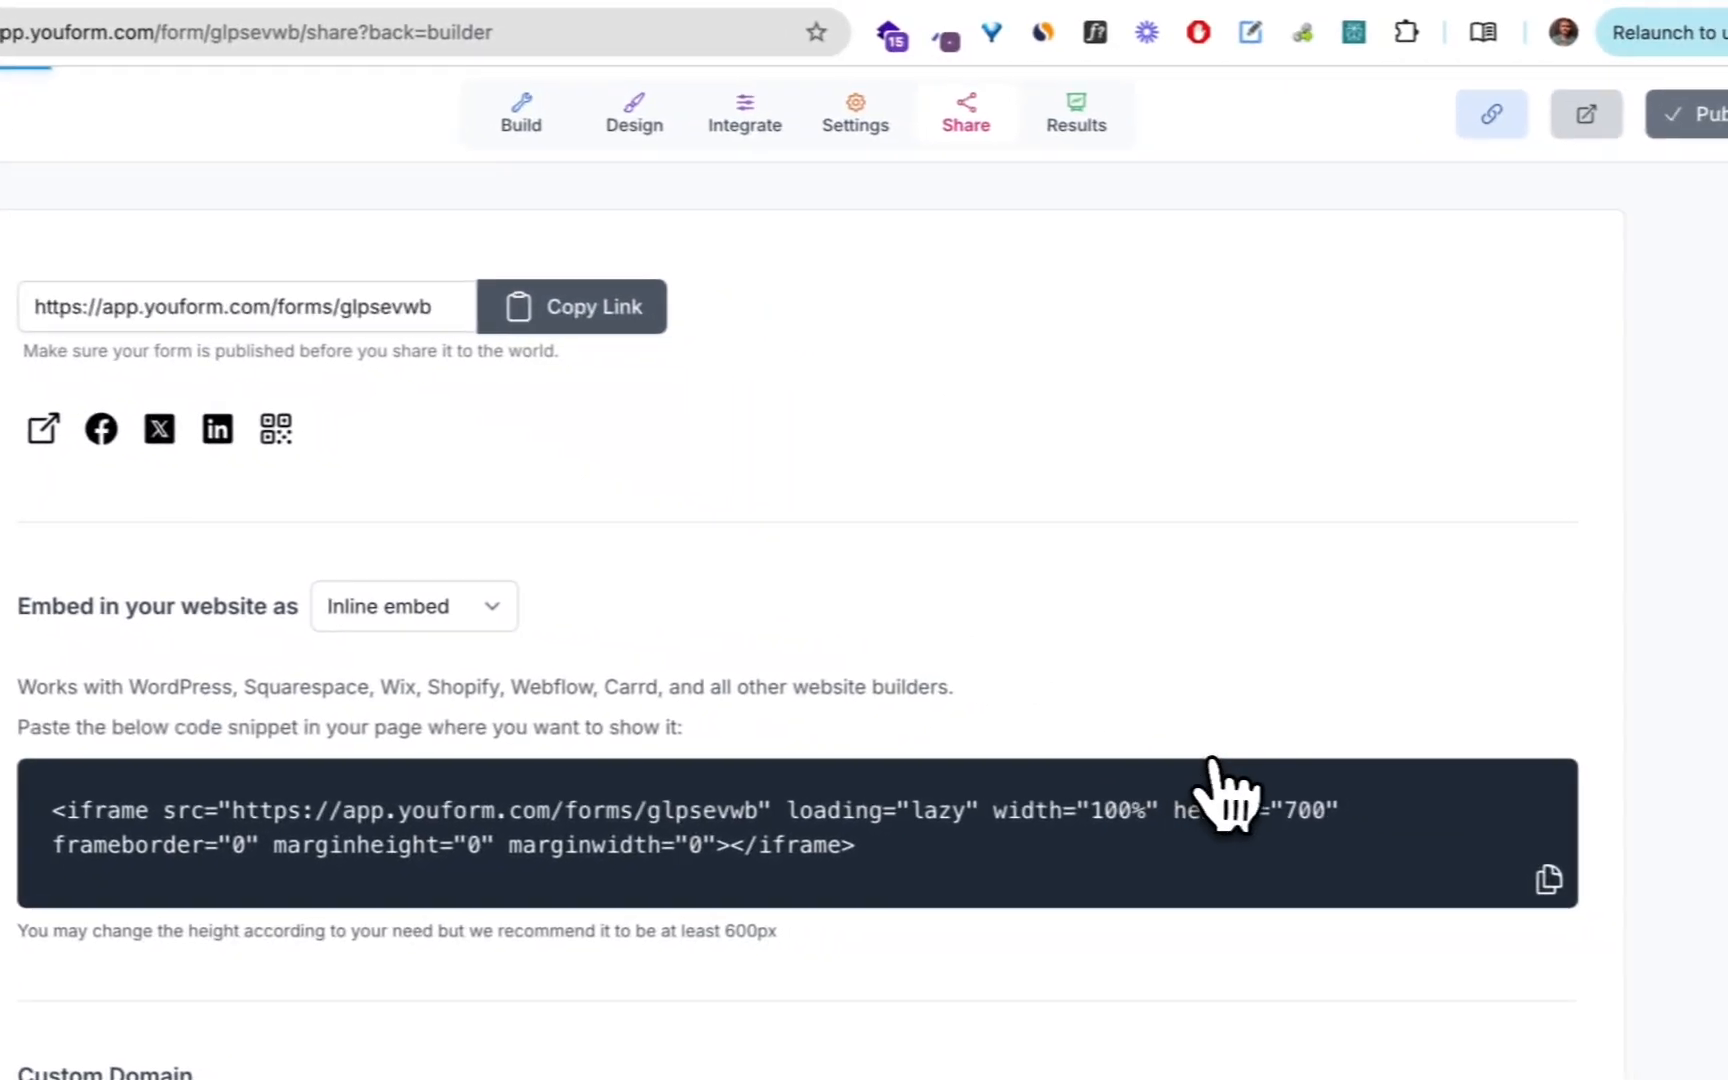
scroll(1188, 762, "down", 15)
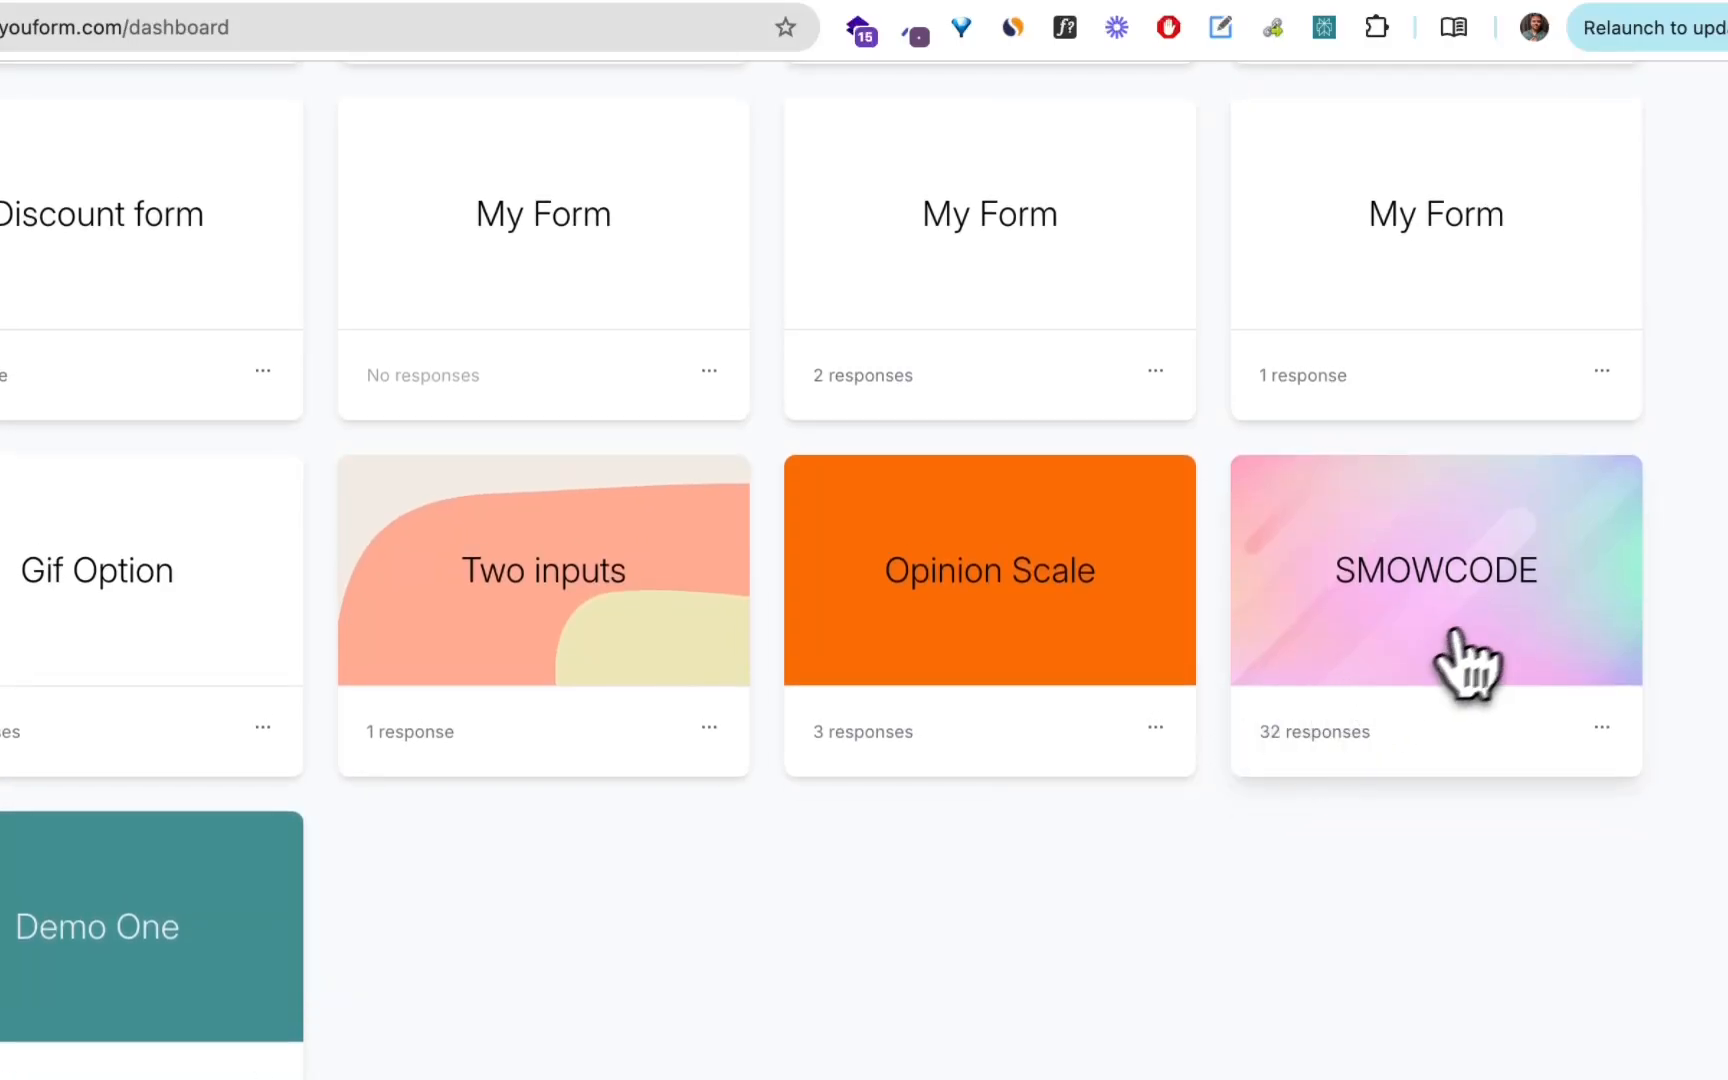
left_click(1495, 652)
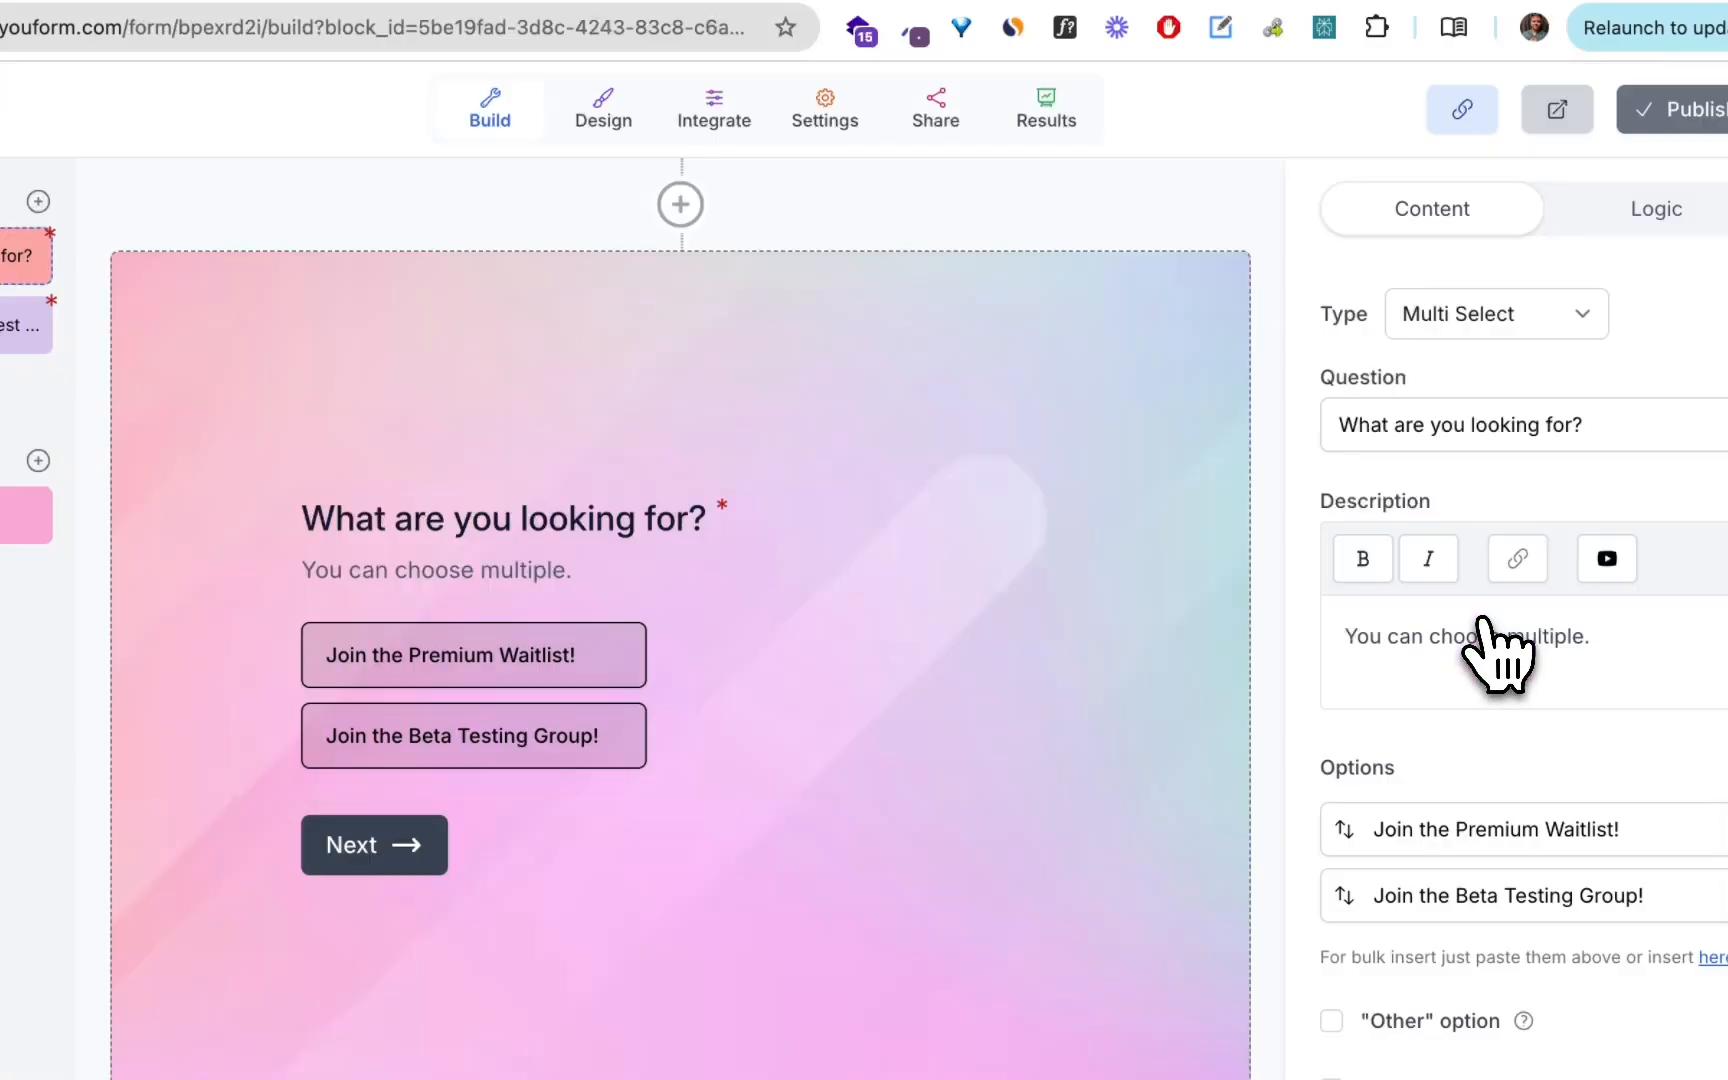
left_click(933, 108)
scroll(805, 840, "down", 6)
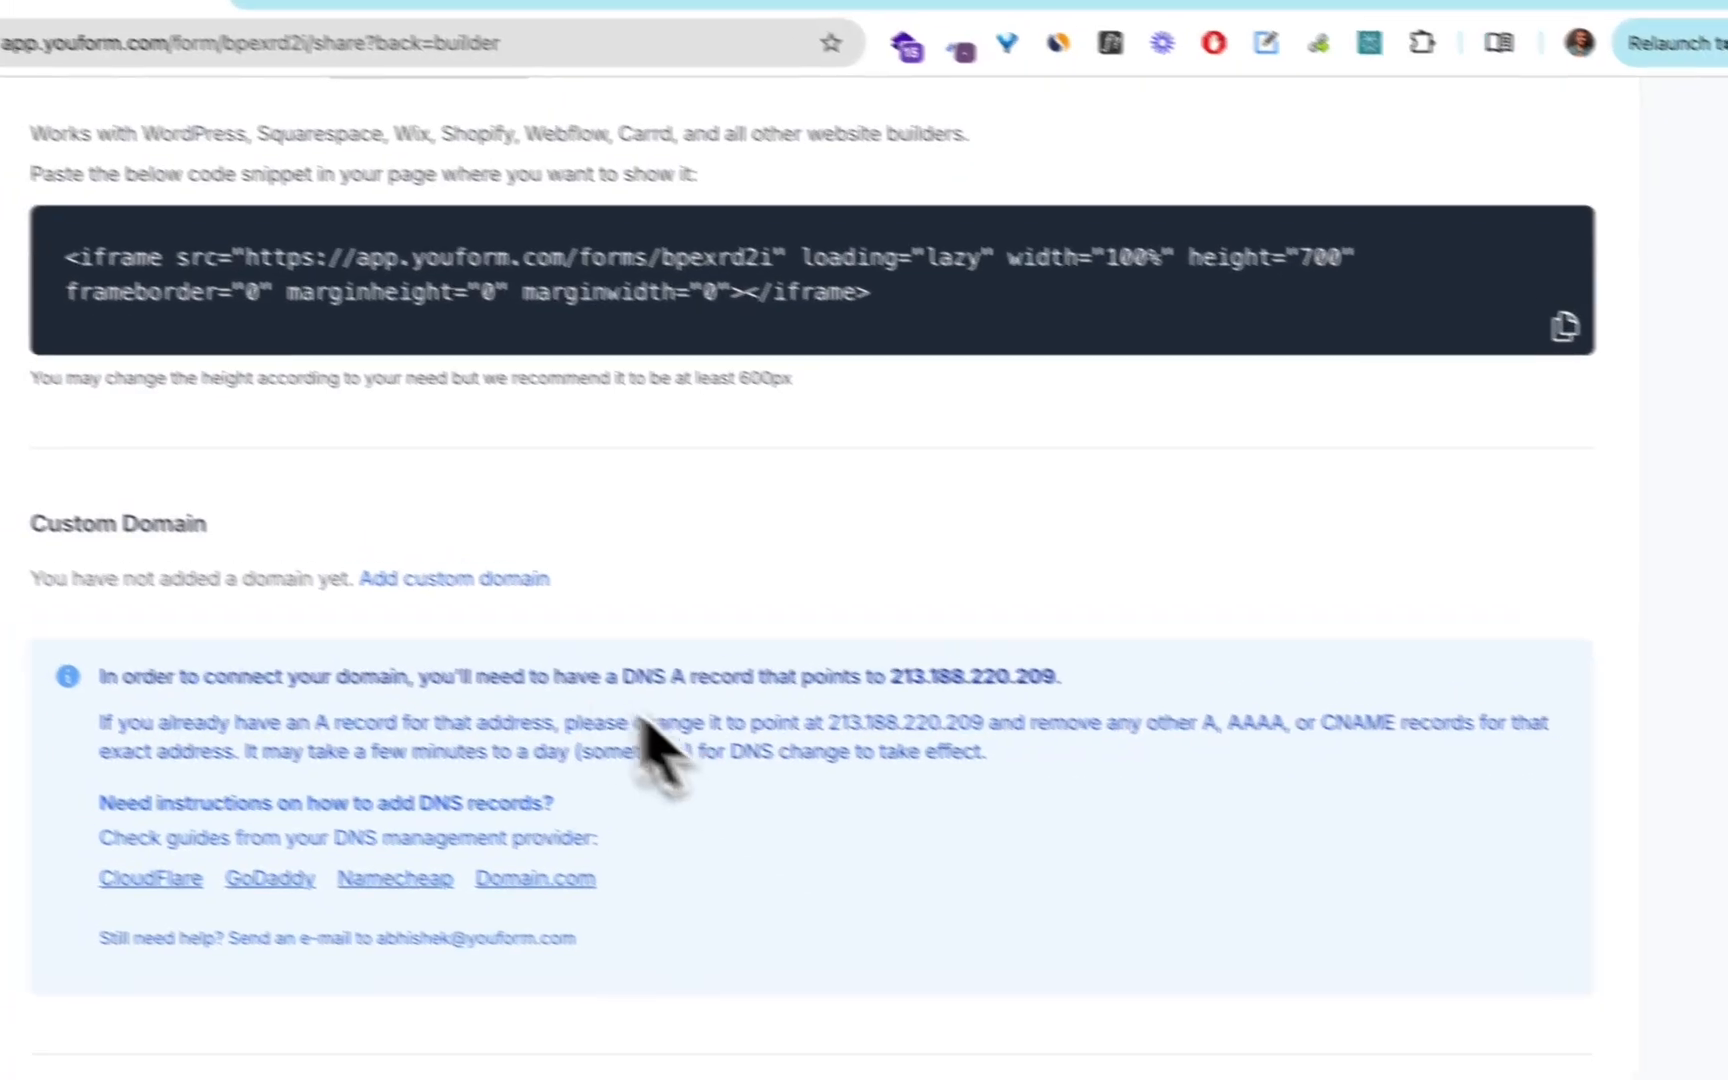
Copy the Form 2 URL from the Google Docs document and add demo.youform.com/demo-two as the SMOWCODE form's custom domain.
left_click(1130, 14)
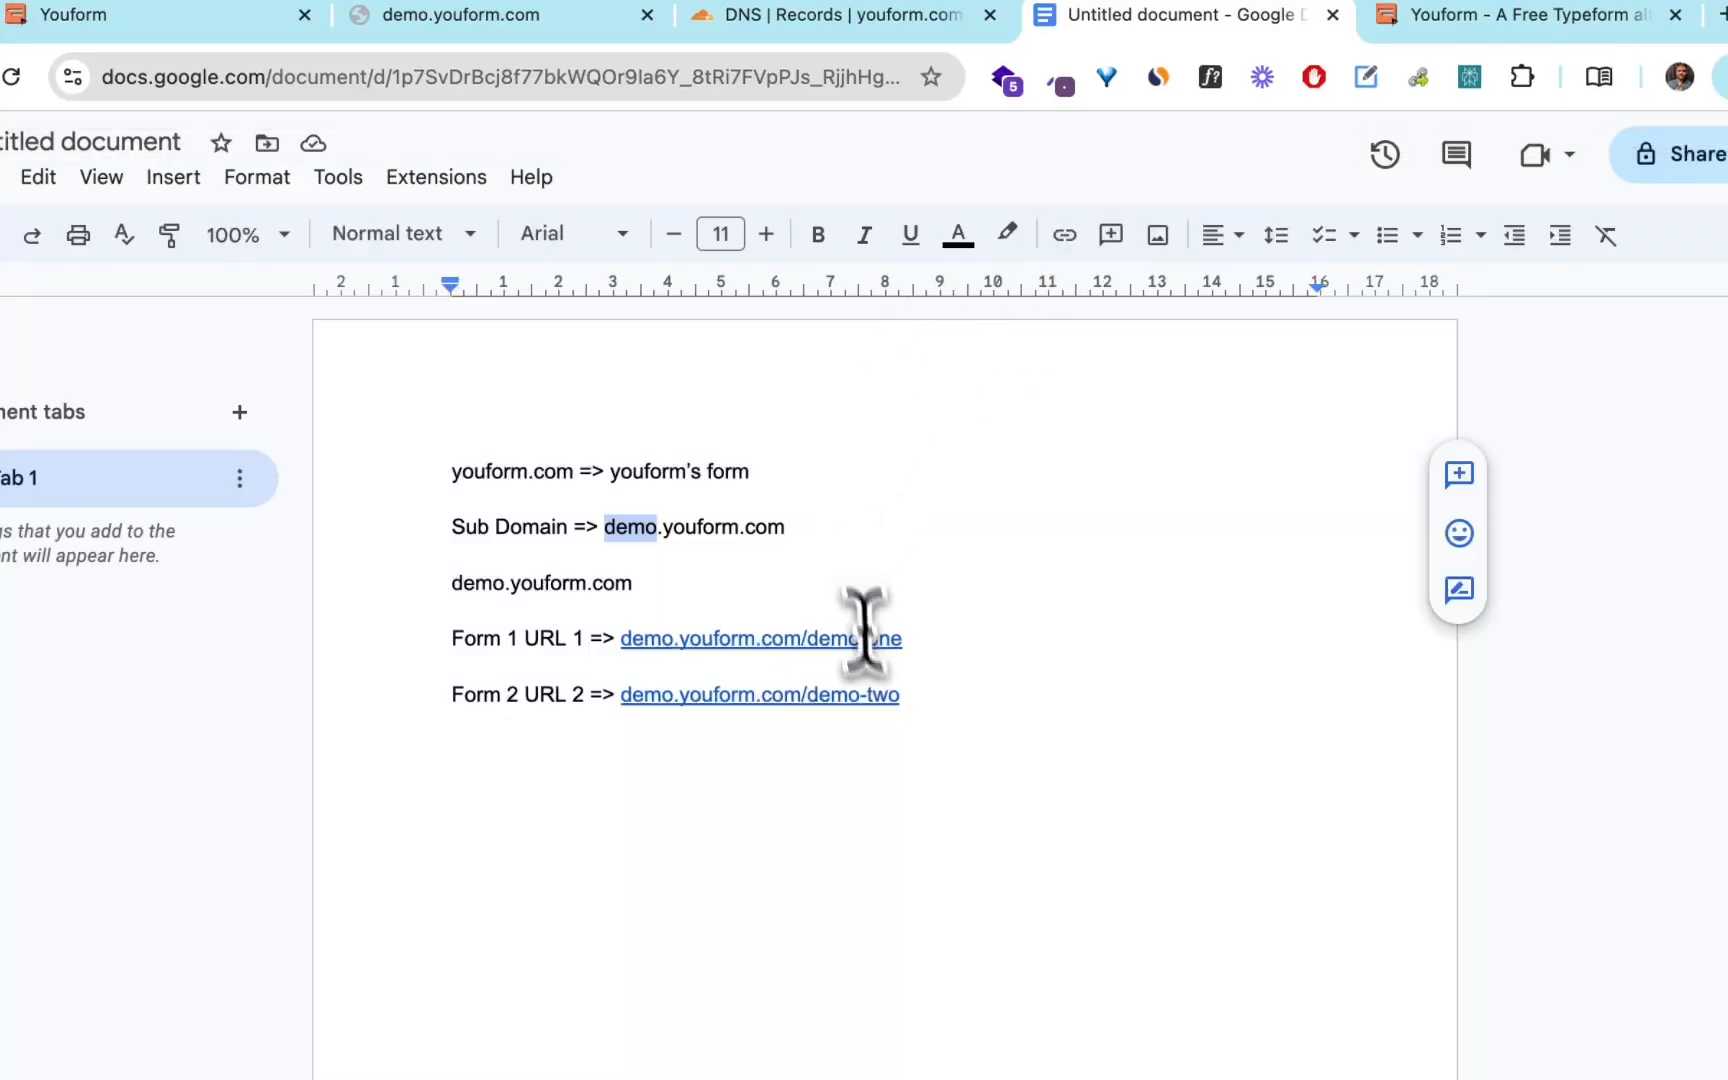
left_click(903, 694)
left_click(622, 705, "shift")
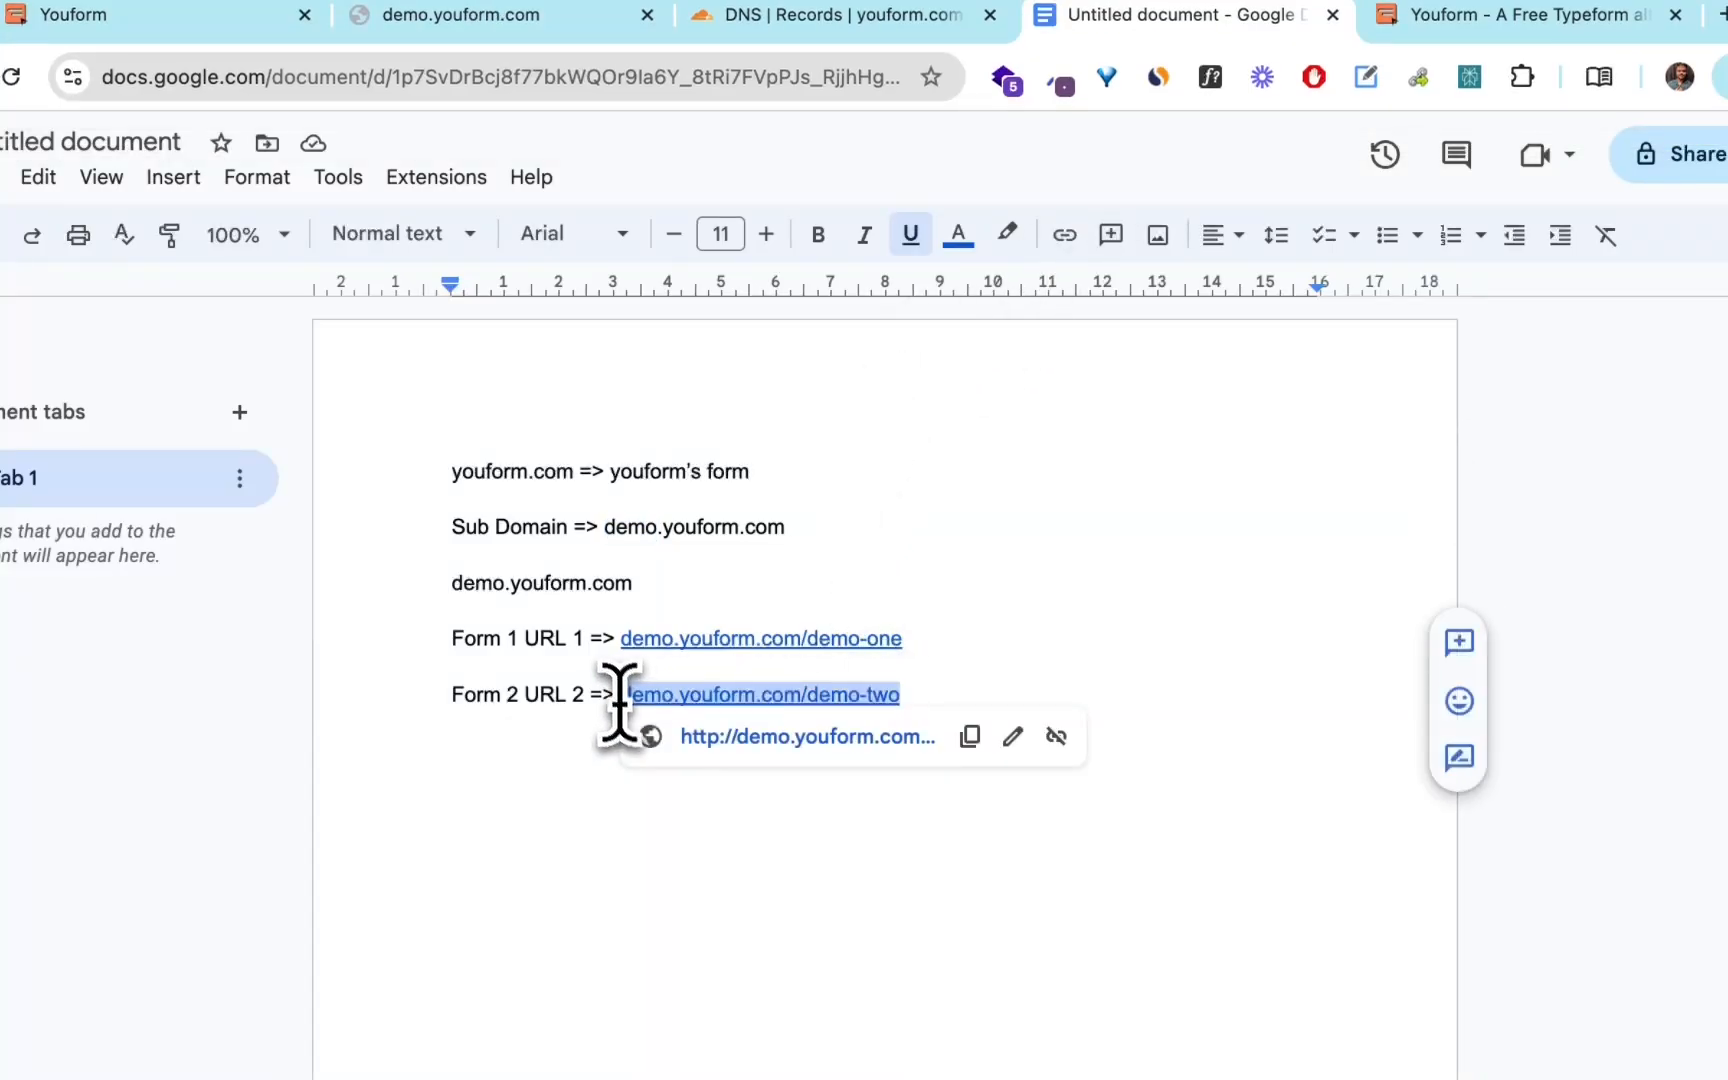
left_click(237, 20)
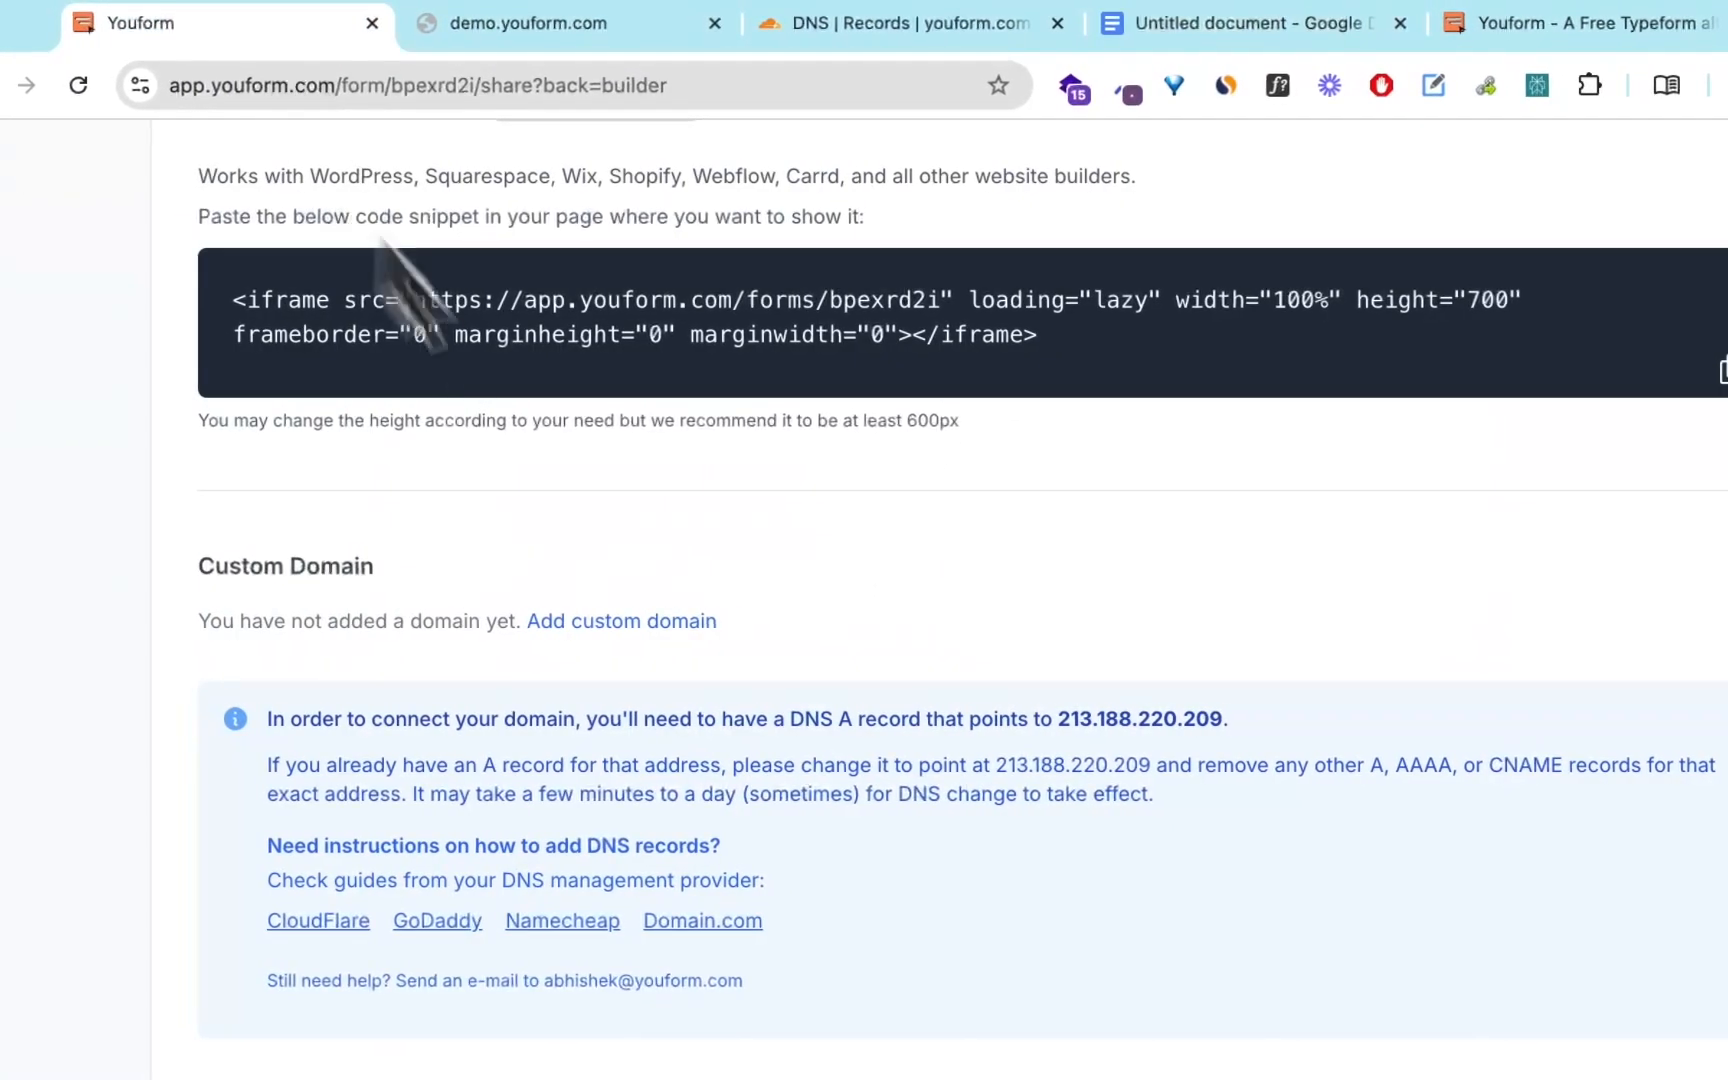
left_click(611, 628)
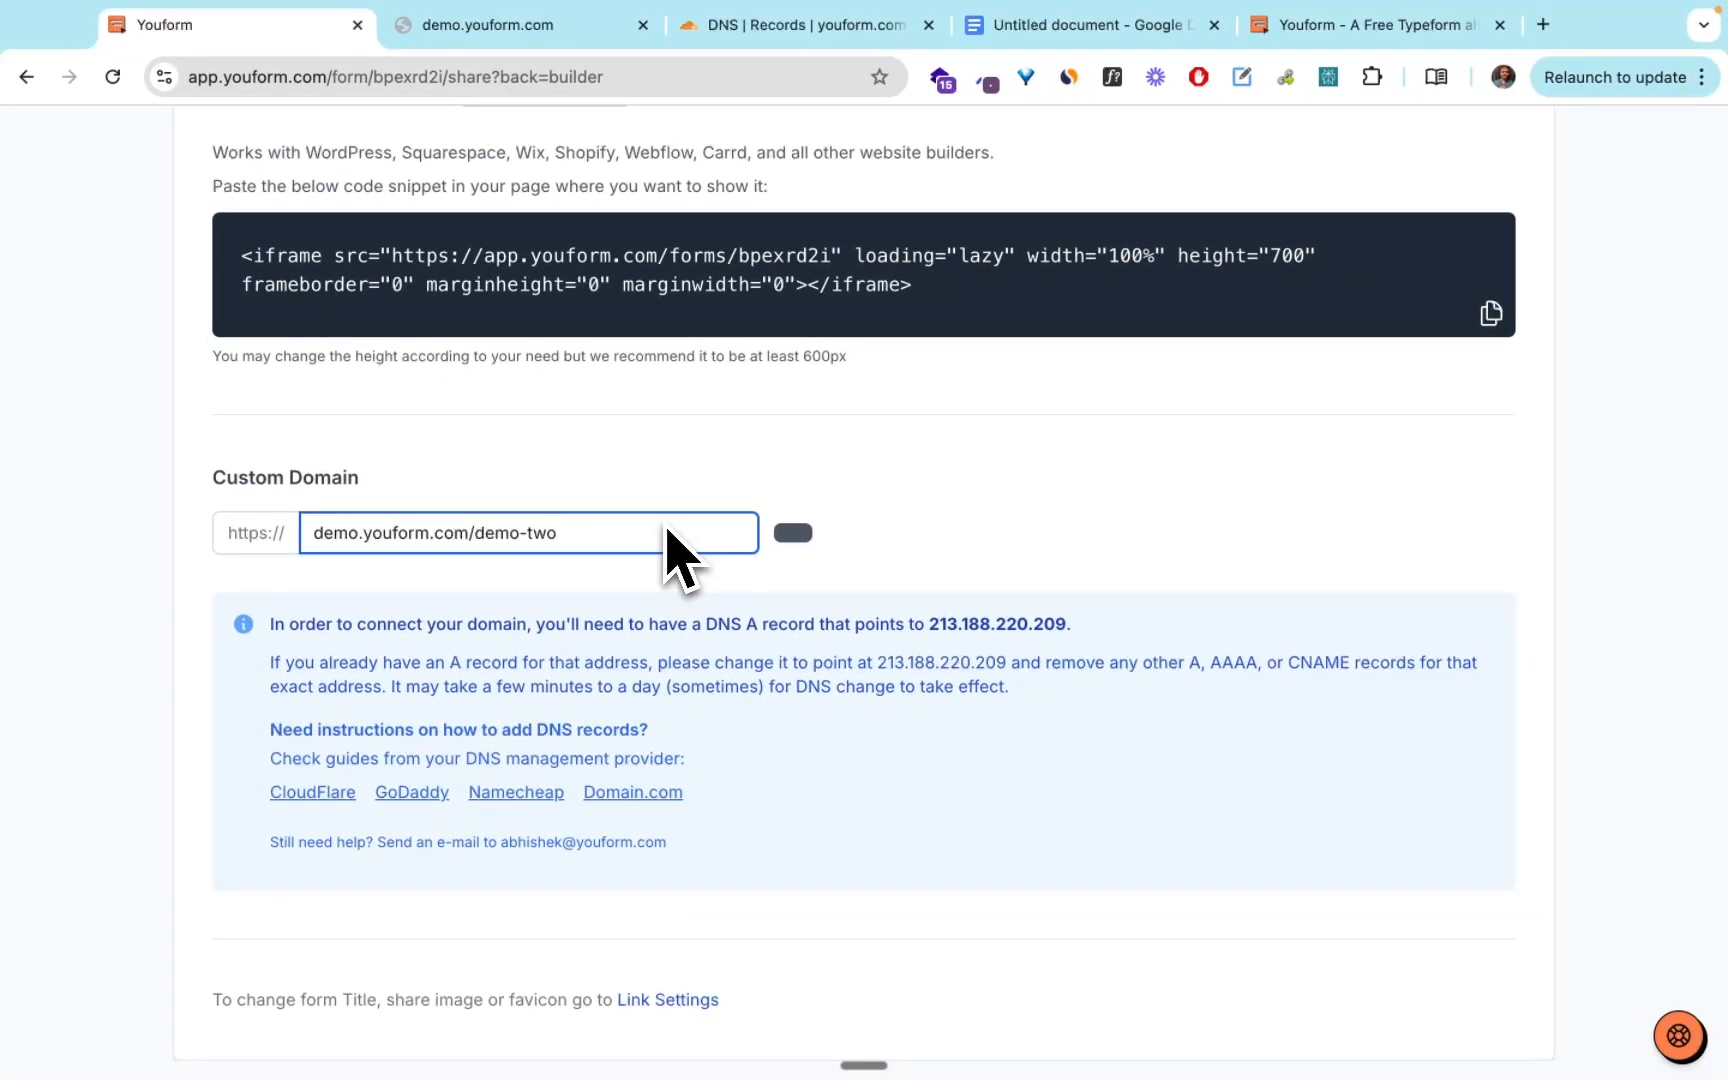
Refresh the status of demo.youform.com/demo-two, open its link, and return to the form's sharing options.
left_click(638, 530)
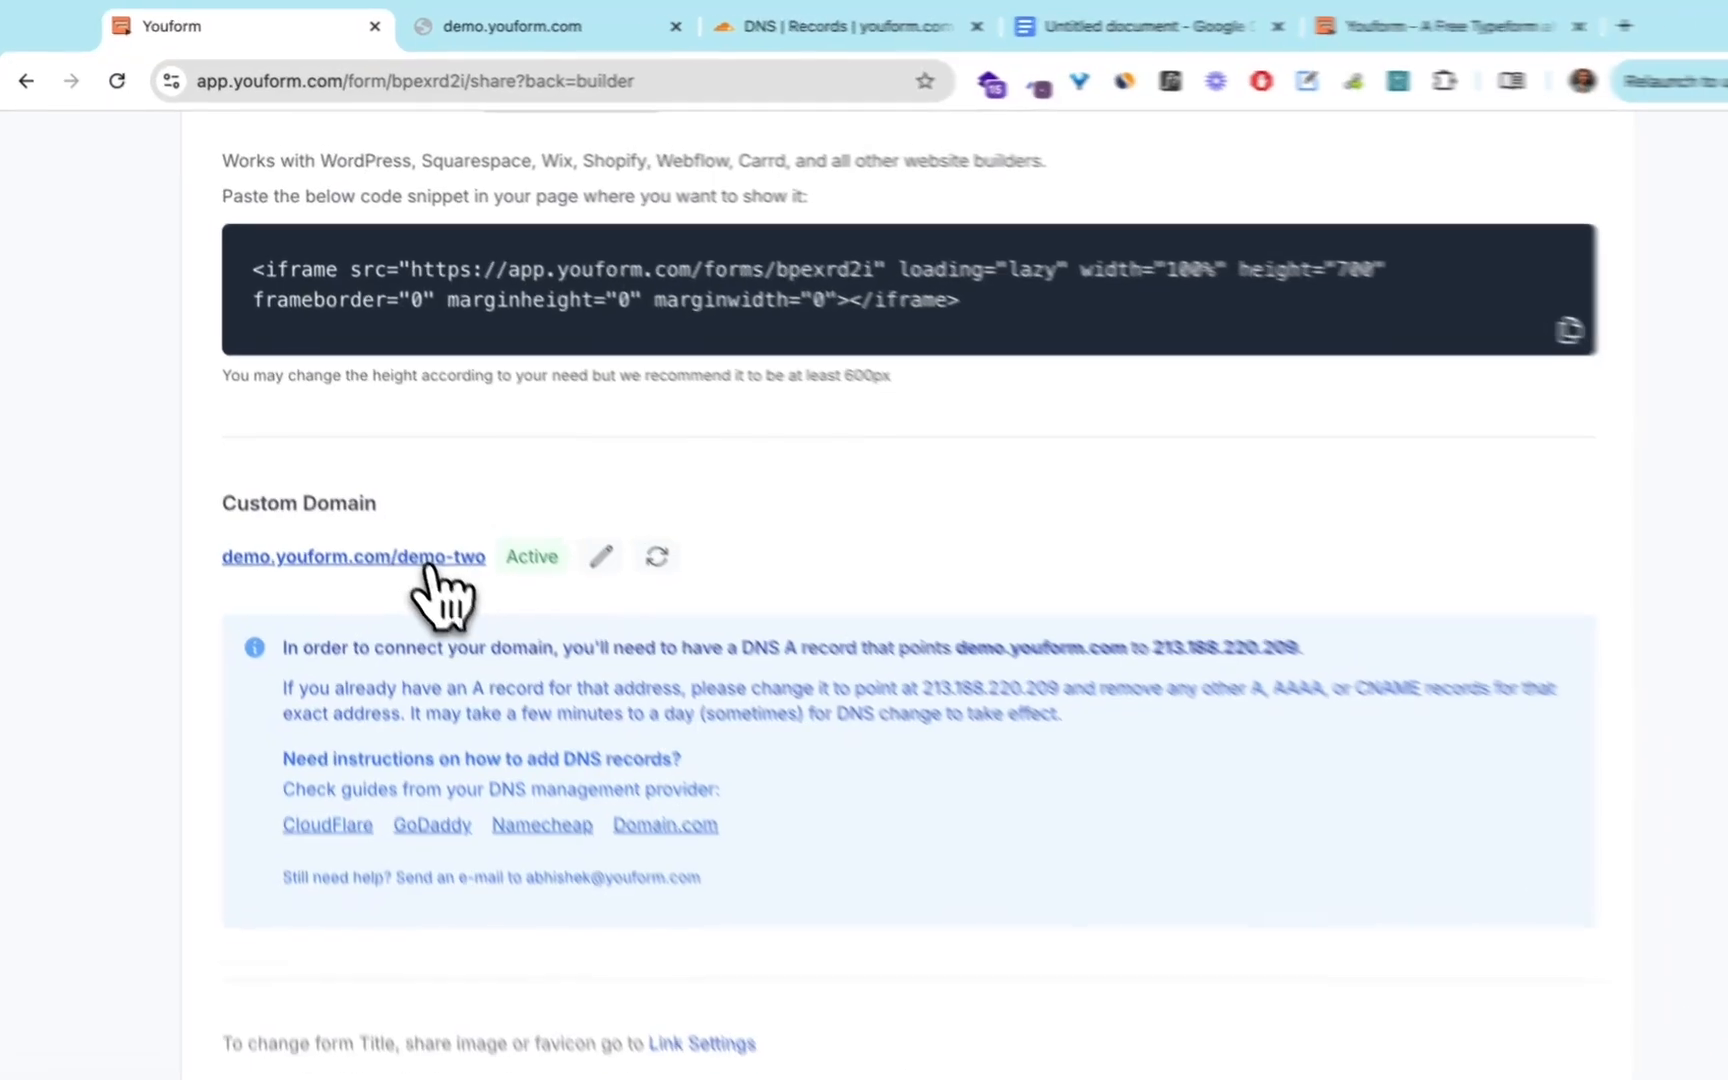
left_click(407, 530)
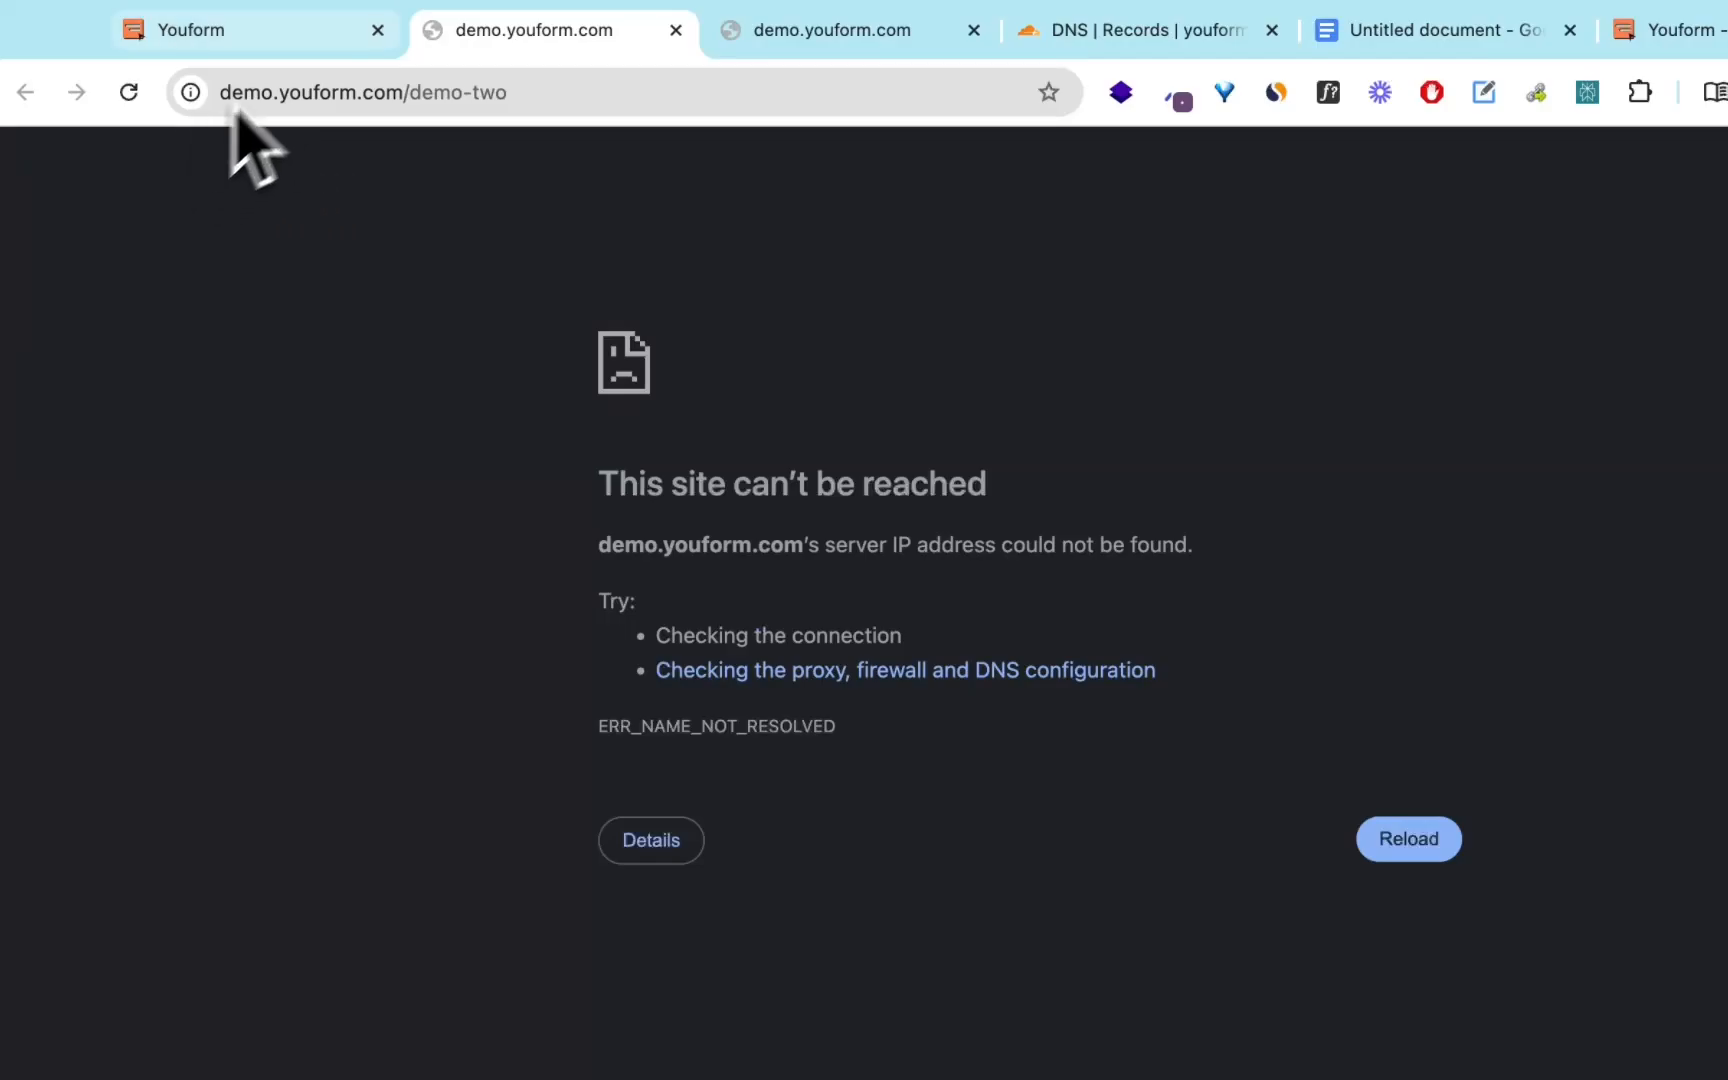
left_click(318, 32)
scroll(1095, 658, "up", 5)
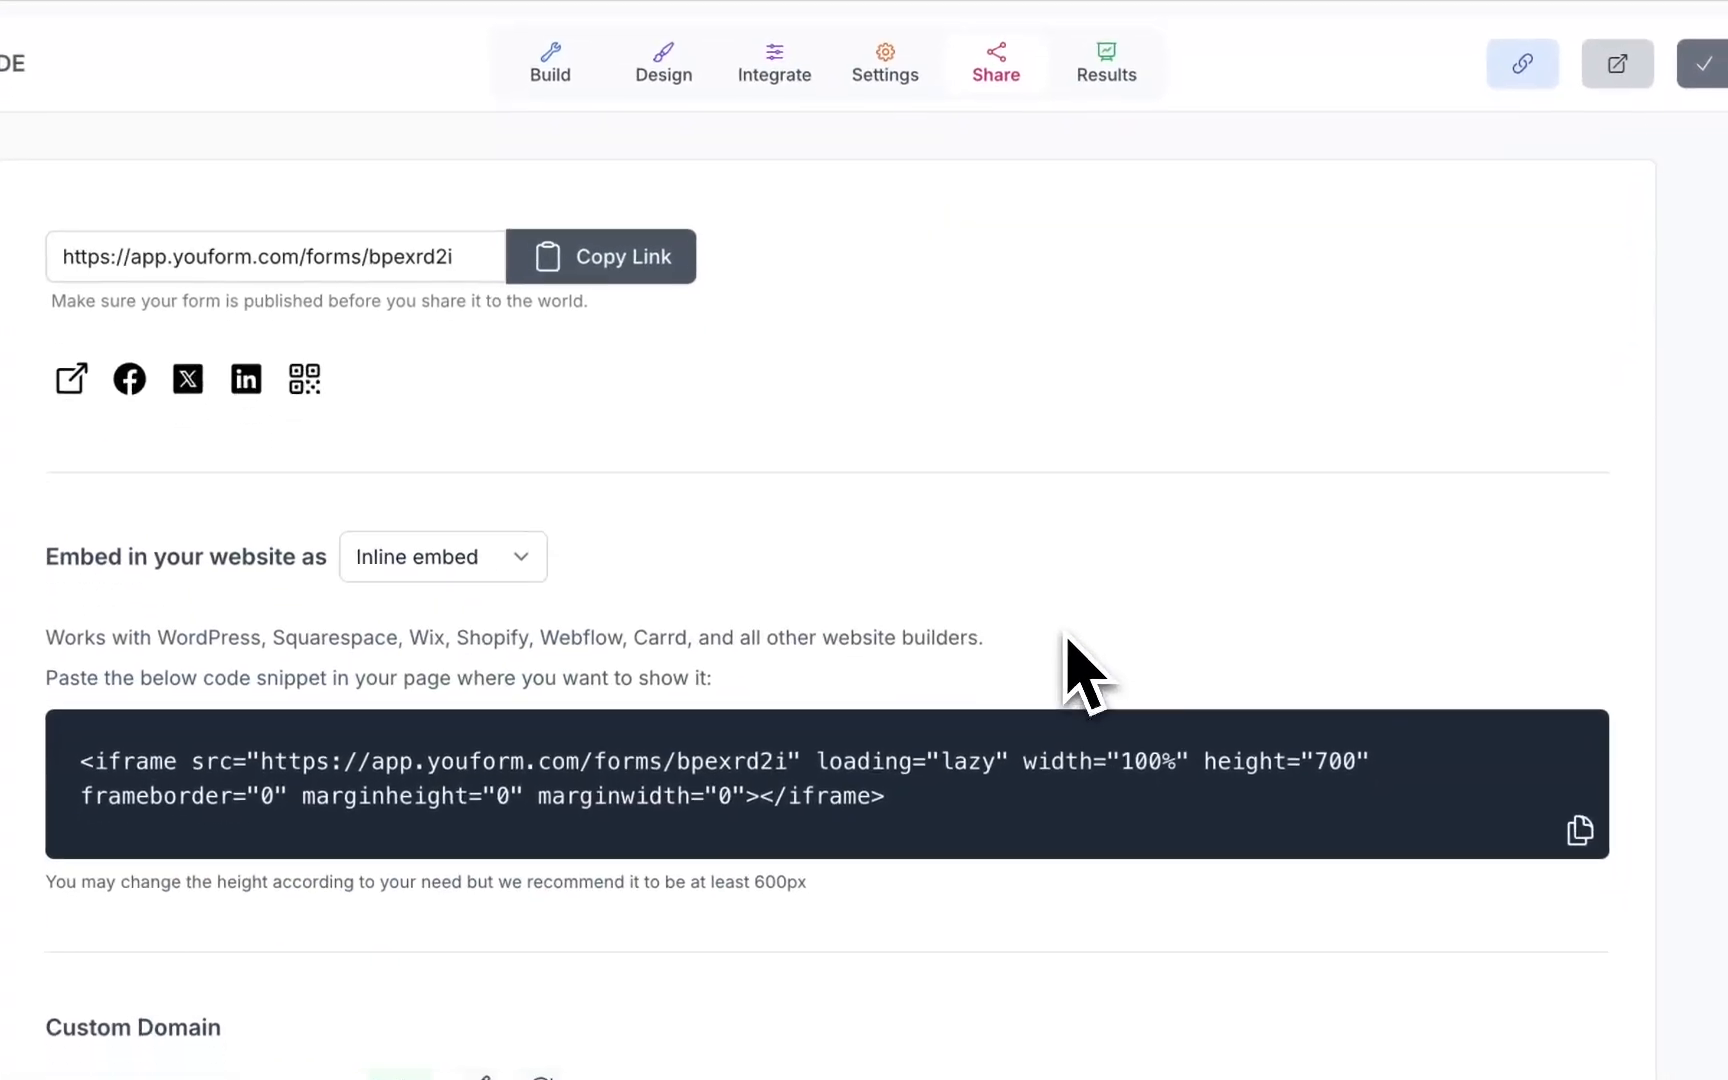
scroll(1095, 658, "down", 5)
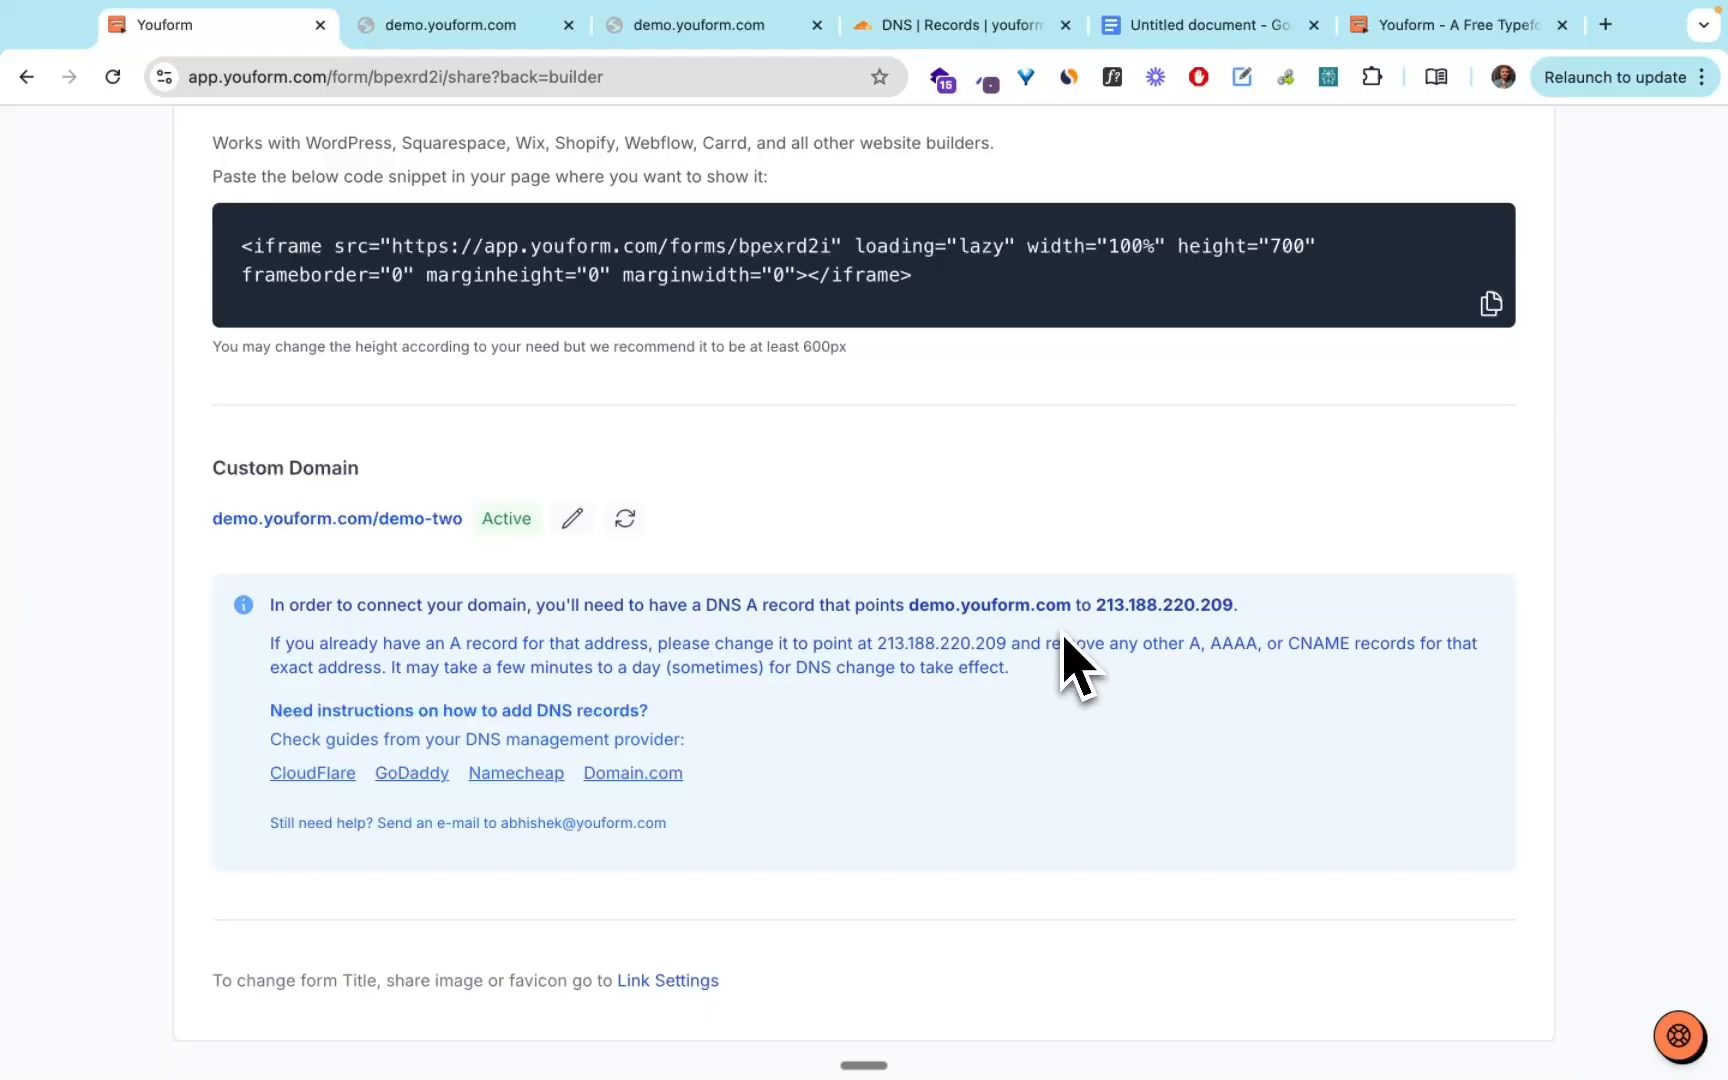
Switch to the Google Docs document, add the lines youform.com and example.com below the form URLs, and select example.com.
left_click(1226, 32)
left_click(902, 598)
key("Return")
key("Return")
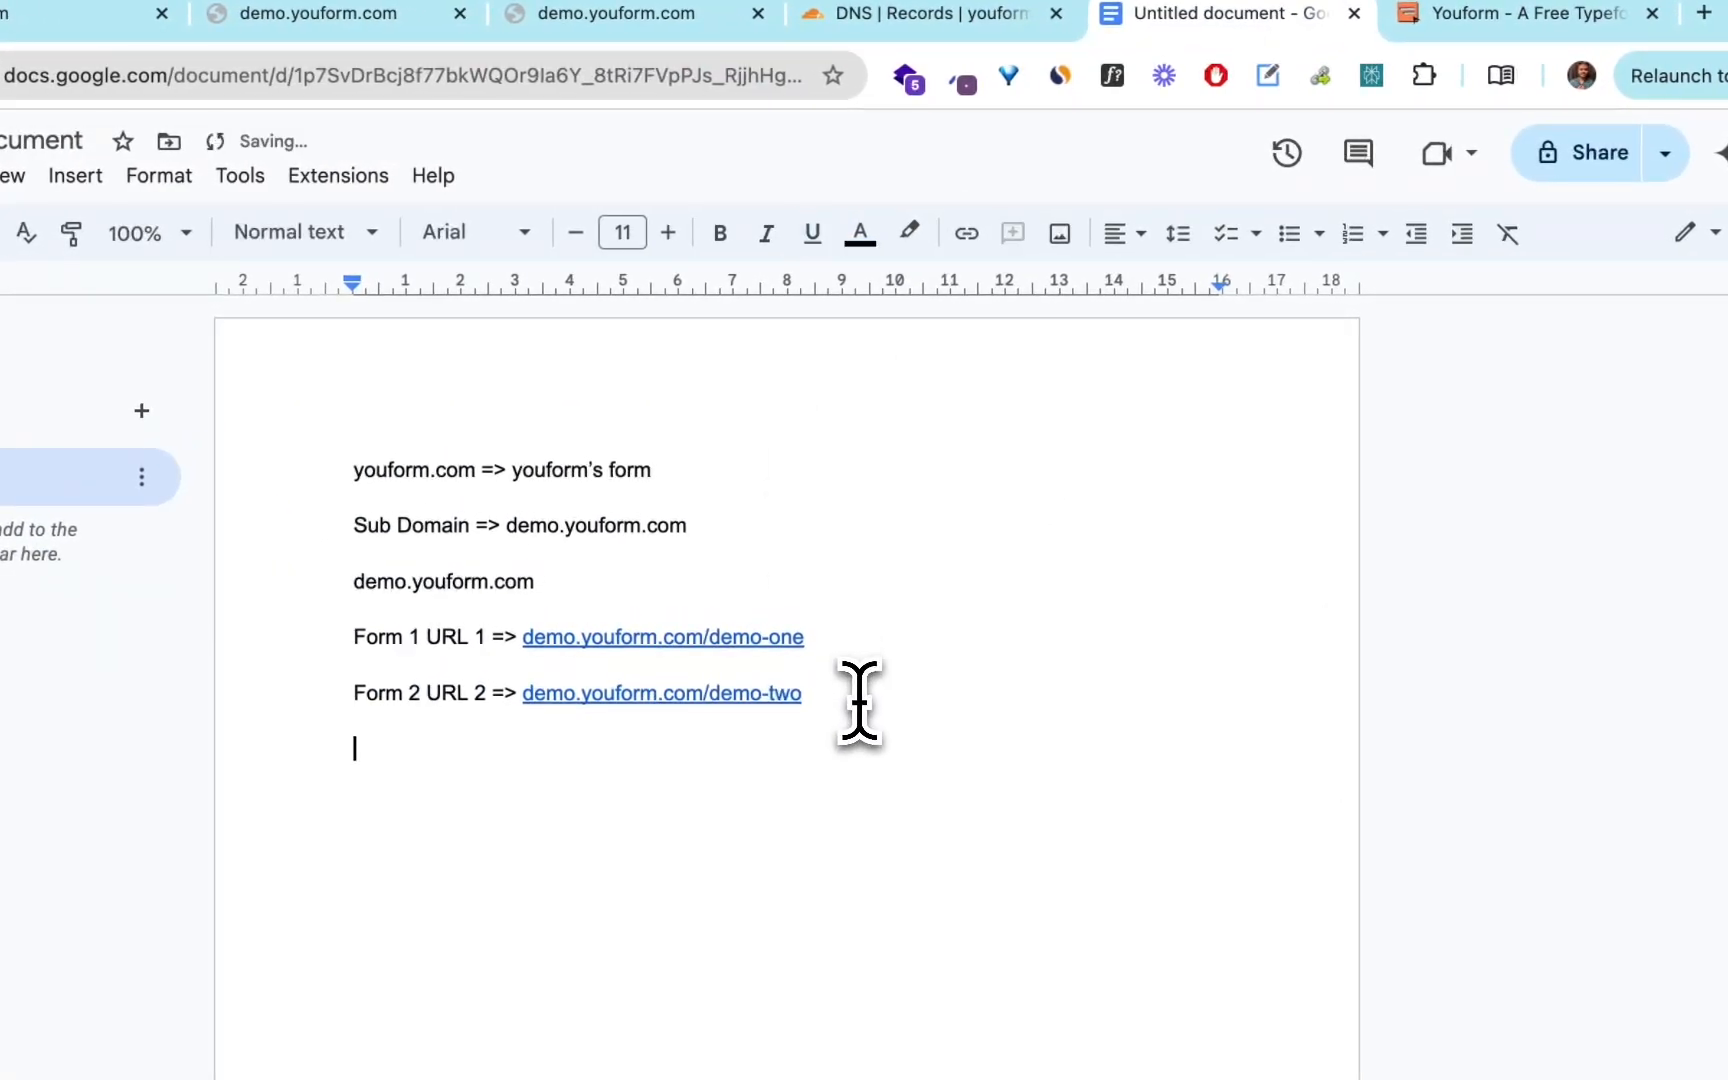
type("youform")
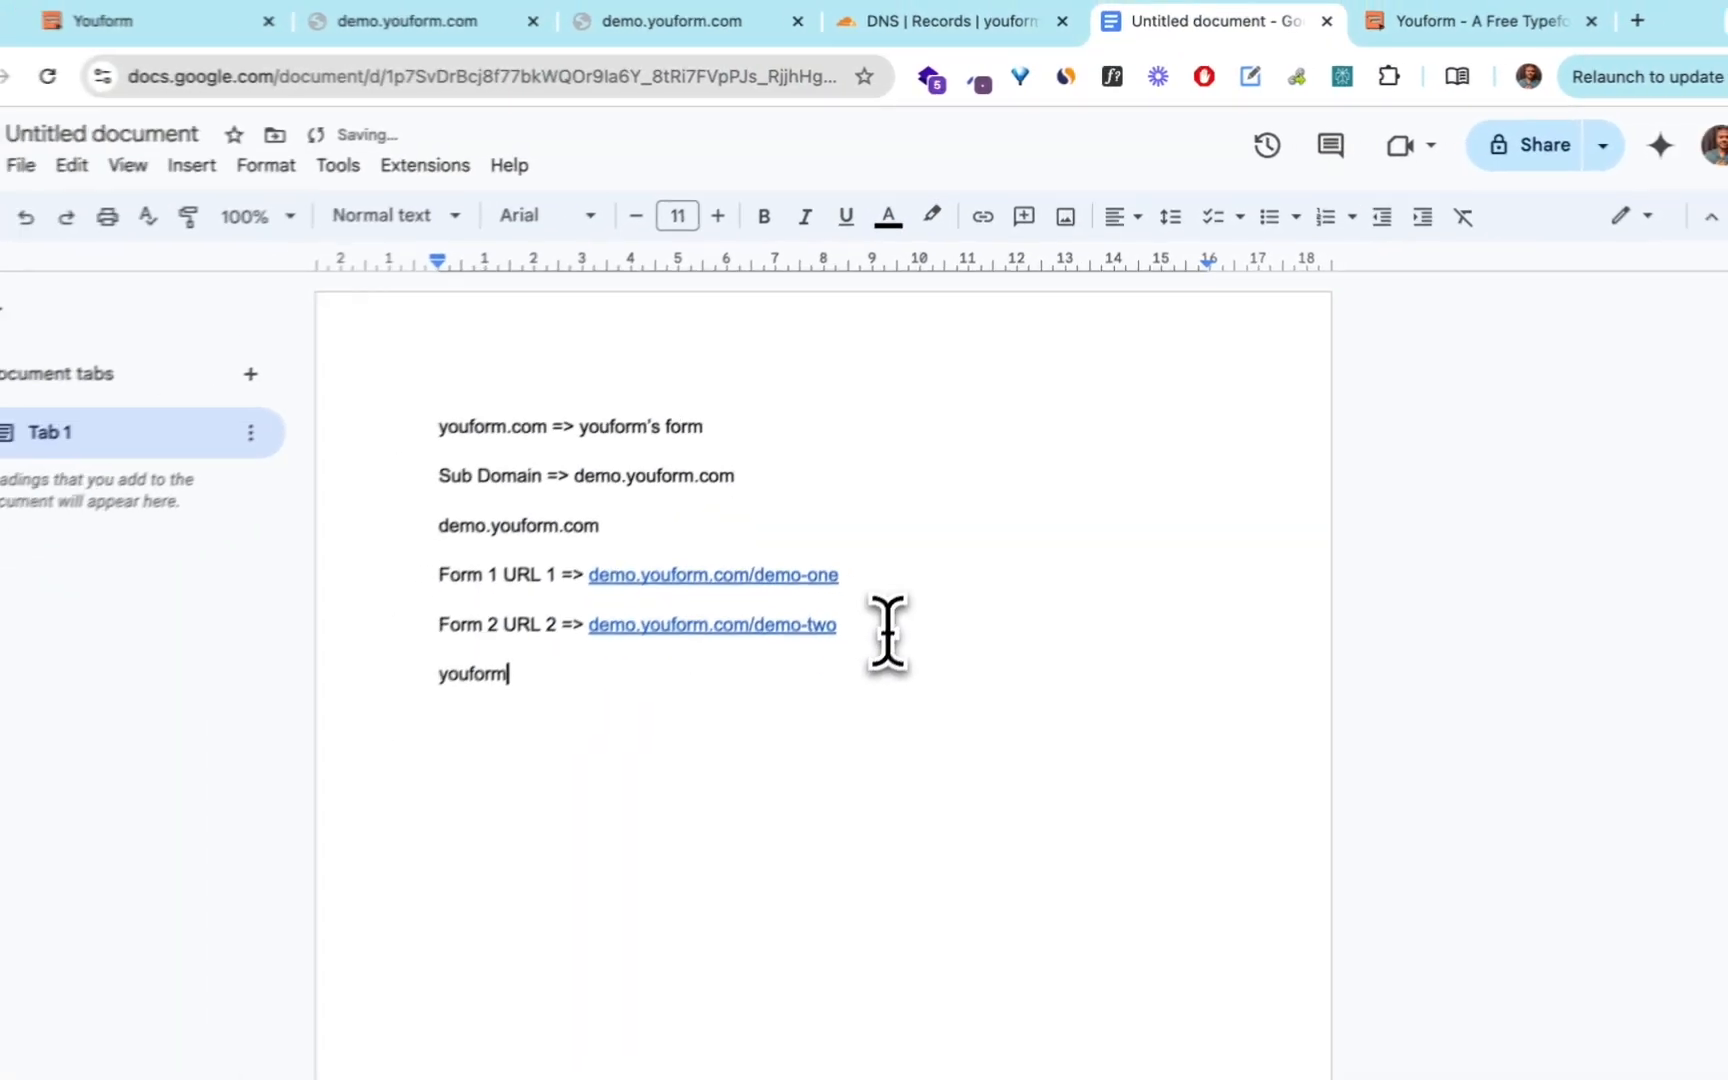
type(".com")
key("Return")
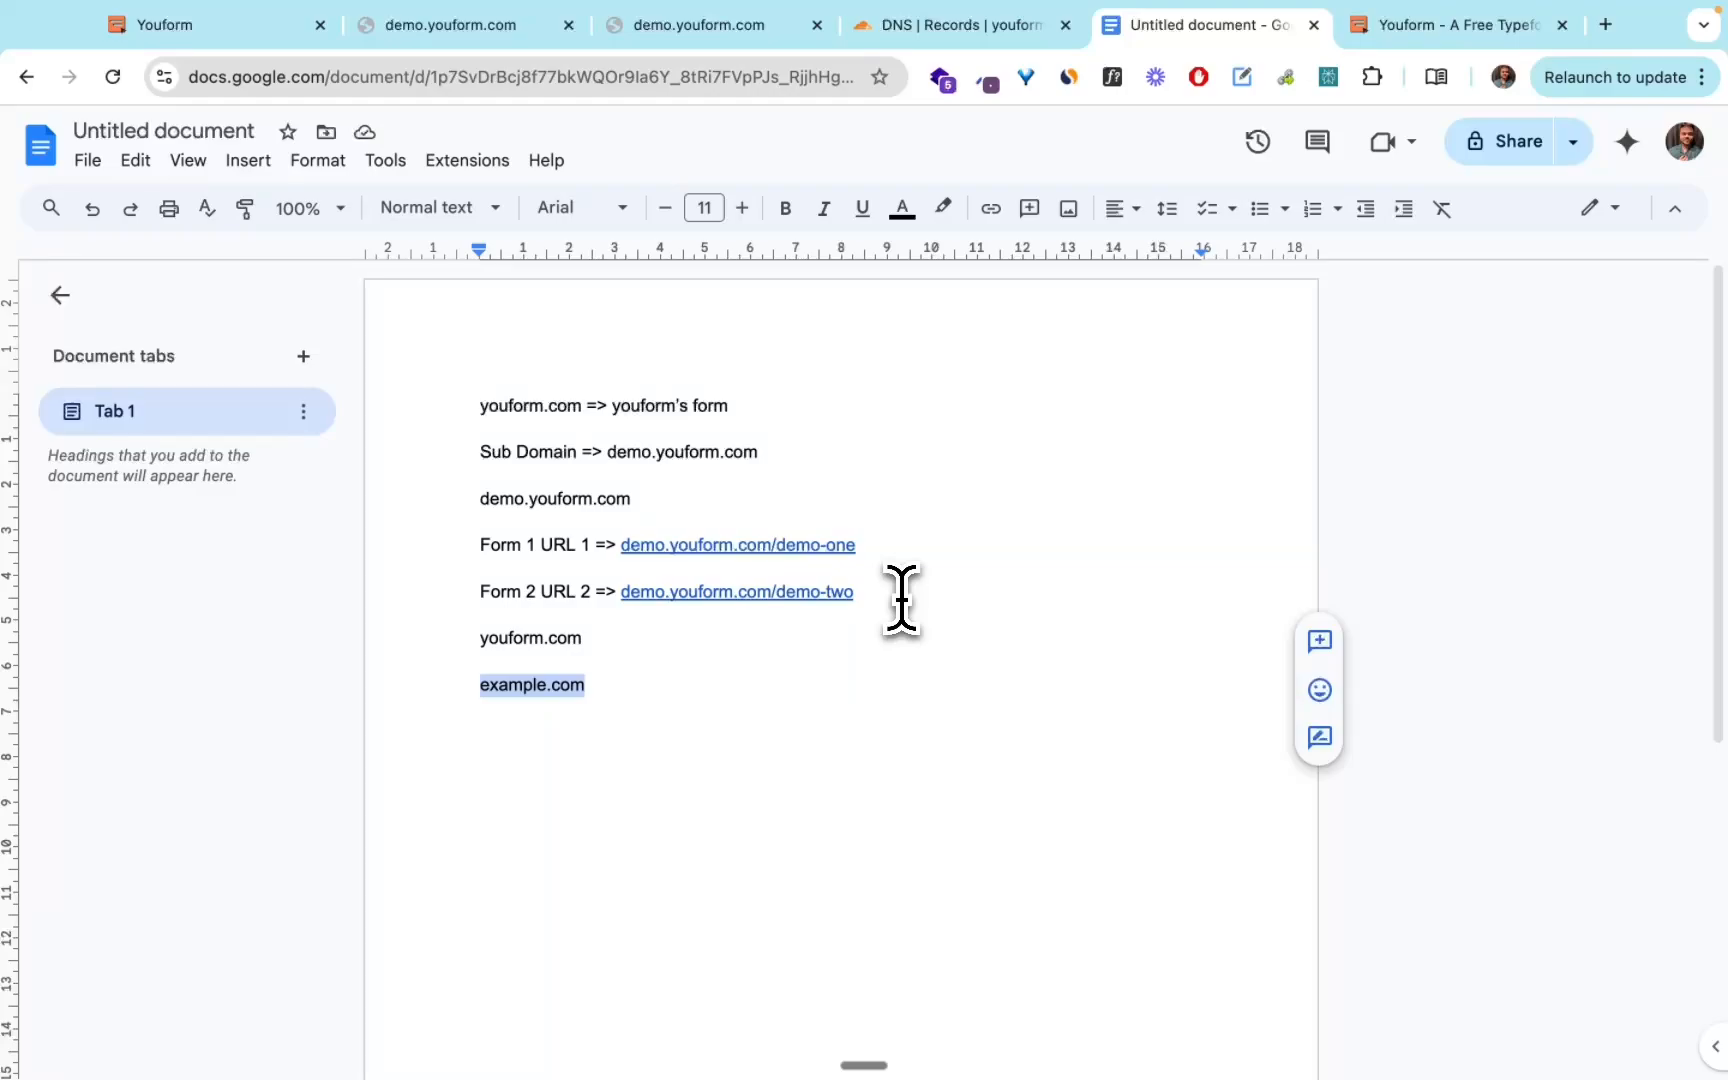
key("shift+Home")
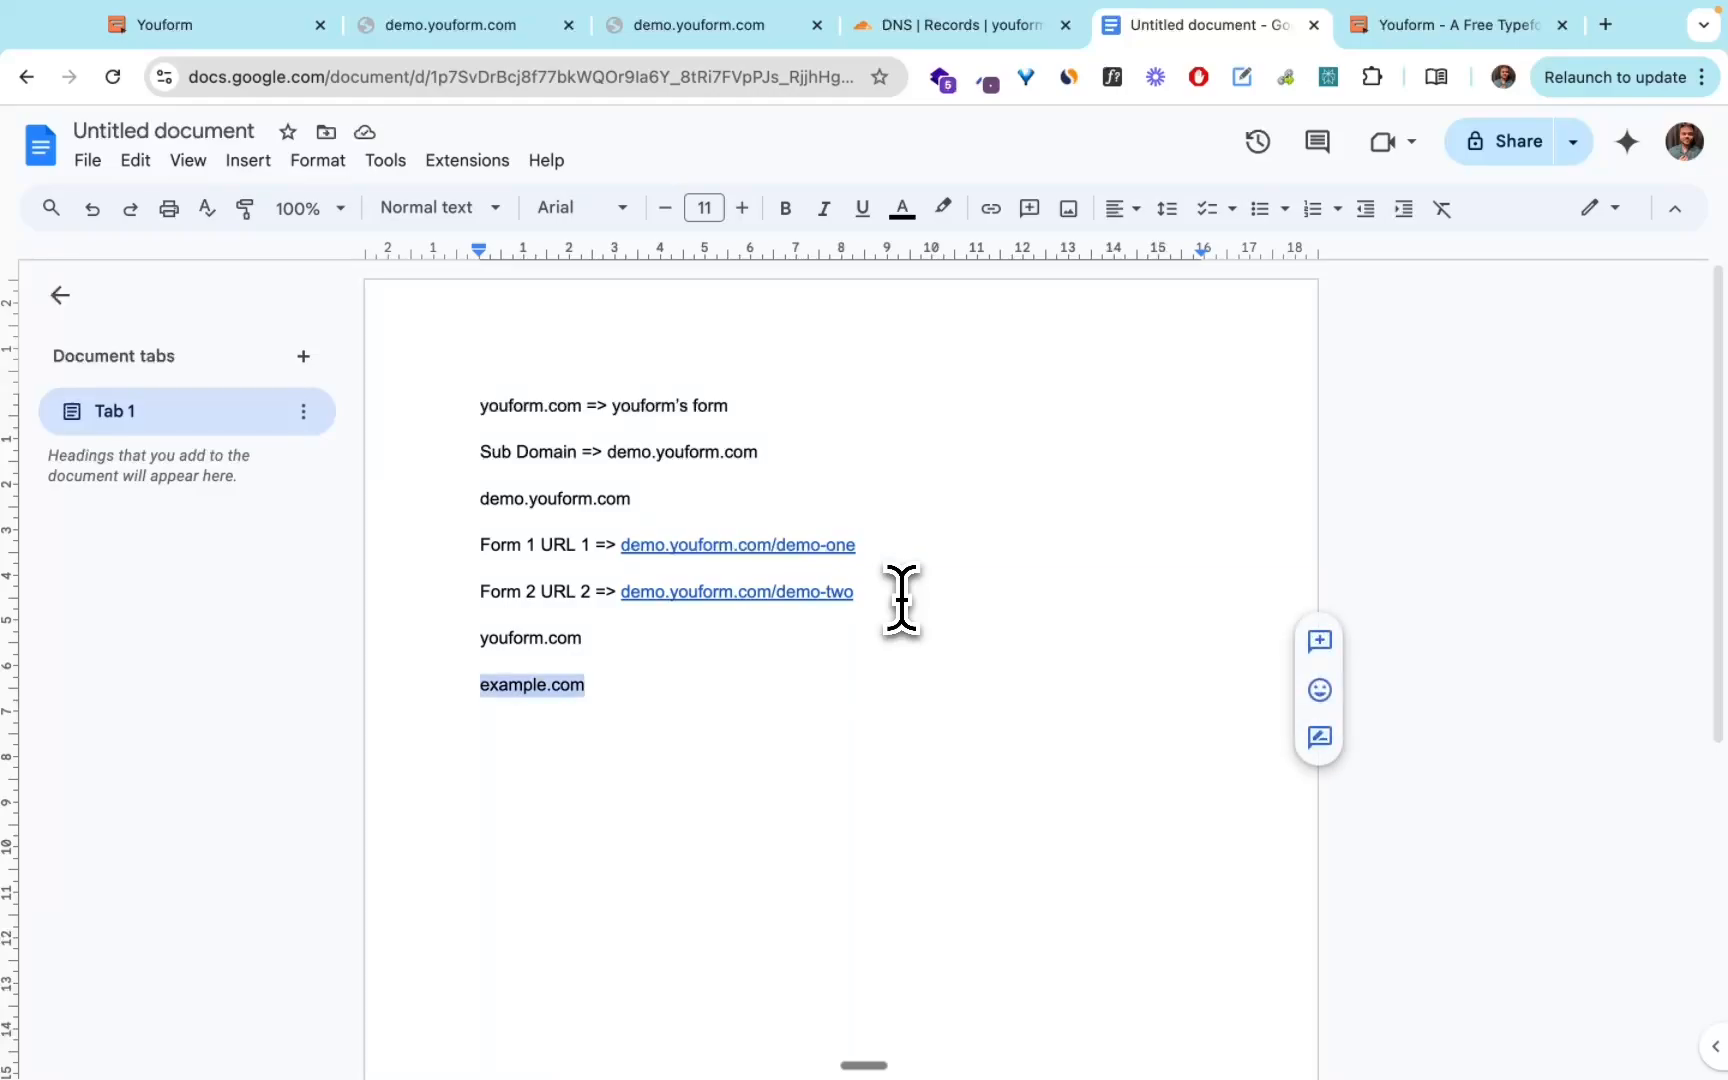